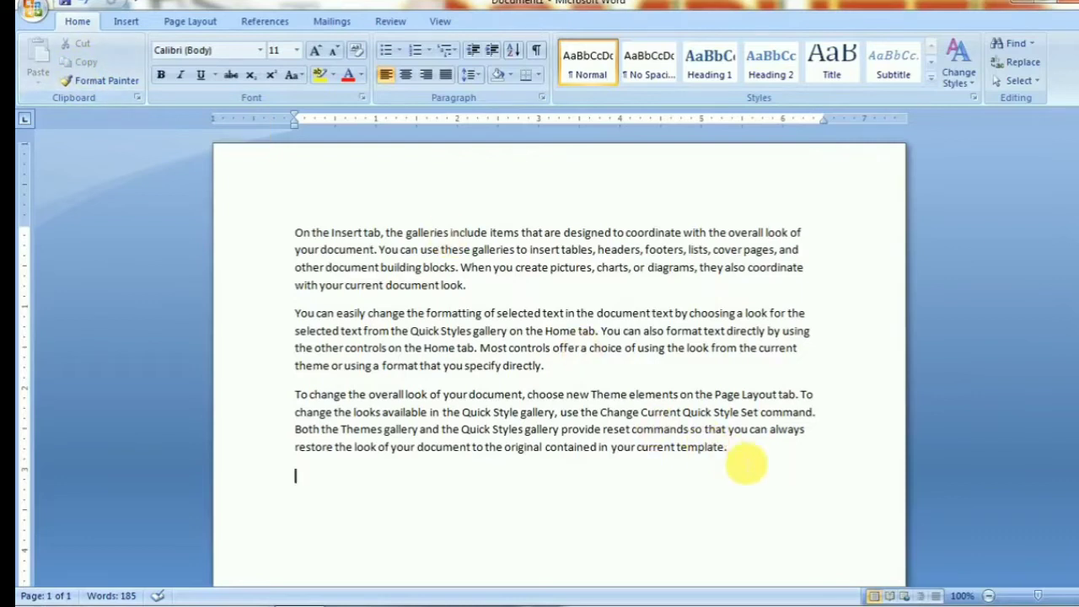
# - Try cutting the third paragraph, "To change the overall look of your document", and undo each cut
pyautogui.moveTo(738, 460); pyautogui.dragTo(278, 406)
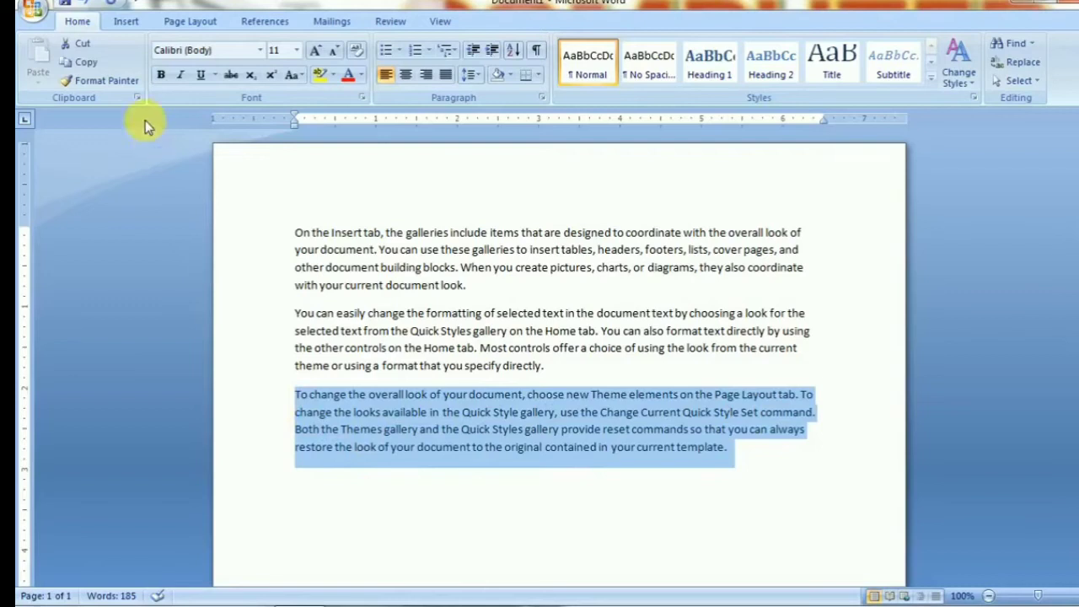
pyautogui.click(87, 47)
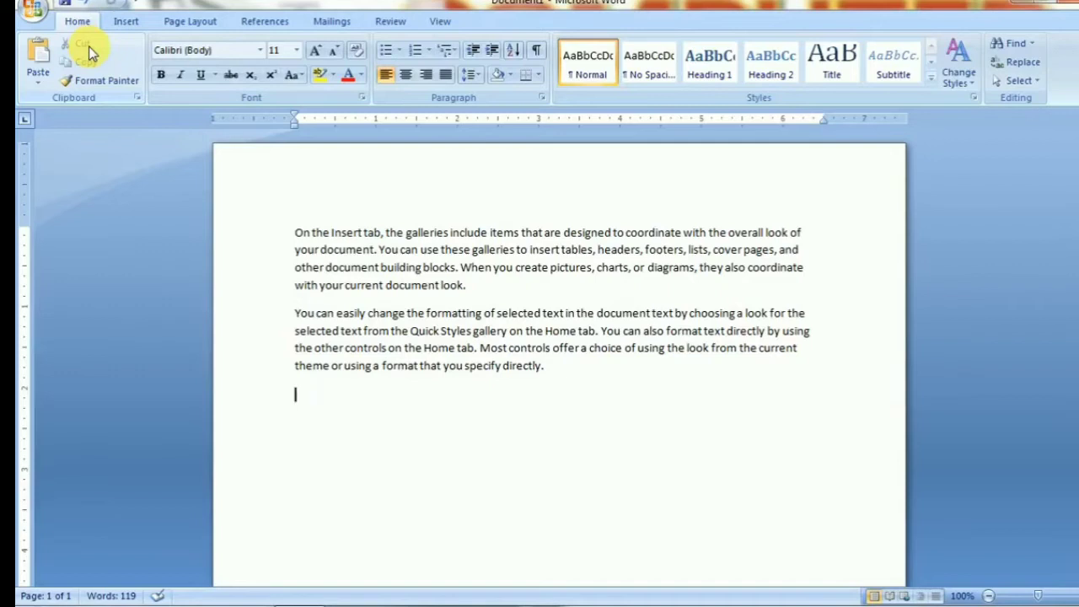
pyautogui.hotkey('ctrl', 'z')
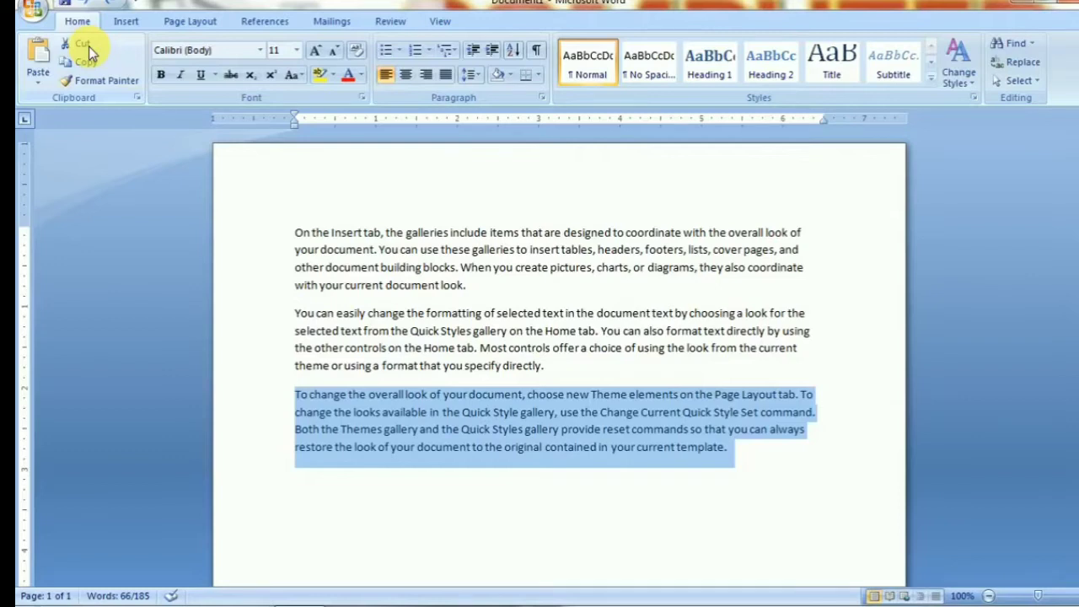
pyautogui.click(88, 49)
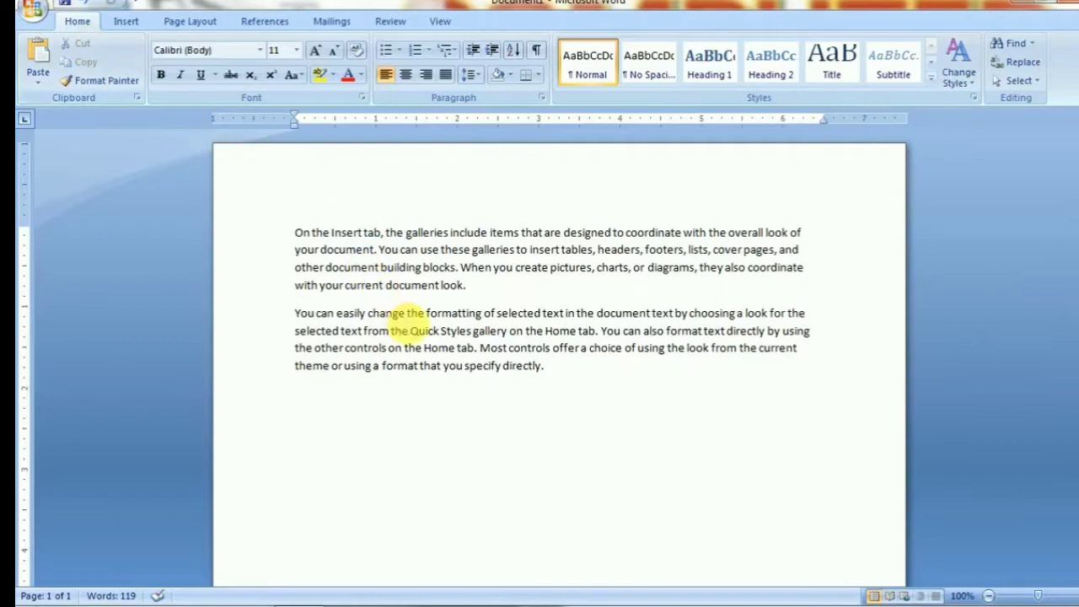
pyautogui.hotkey('ctrl', 'z')
# - Cut the entire third paragraph, beginning "To change the overall look of your document", out of the document
pyautogui.click(653, 477)
pyautogui.moveTo(728, 449)
pyautogui.mouseDown()
pyautogui.moveTo(445, 426)
pyautogui.moveTo(295, 393)
pyautogui.mouseUp()
pyautogui.click(82, 43)
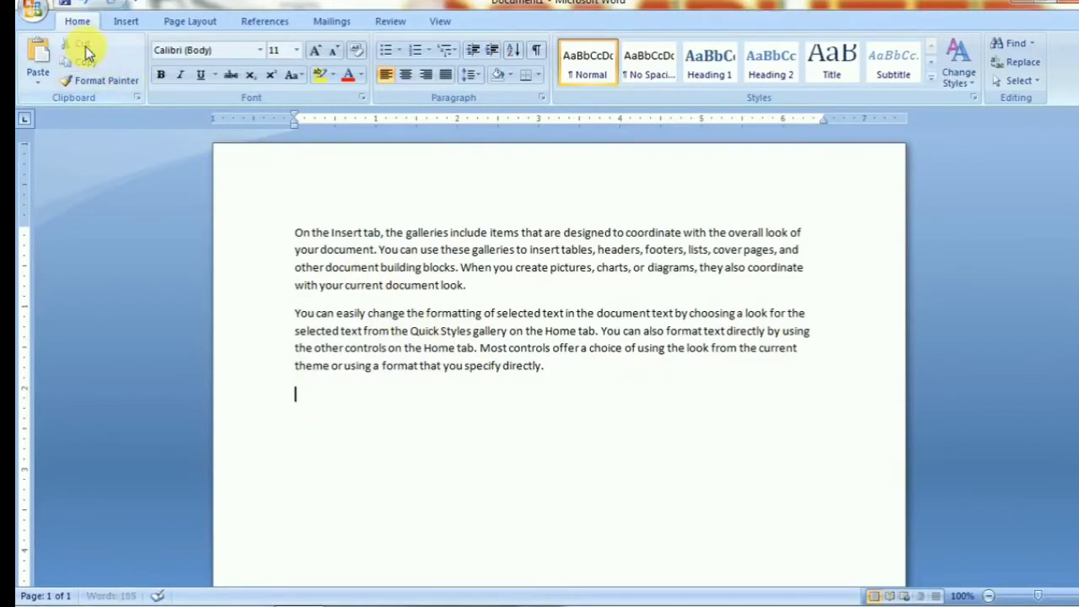
pyautogui.hotkey('ctrl', 'z')
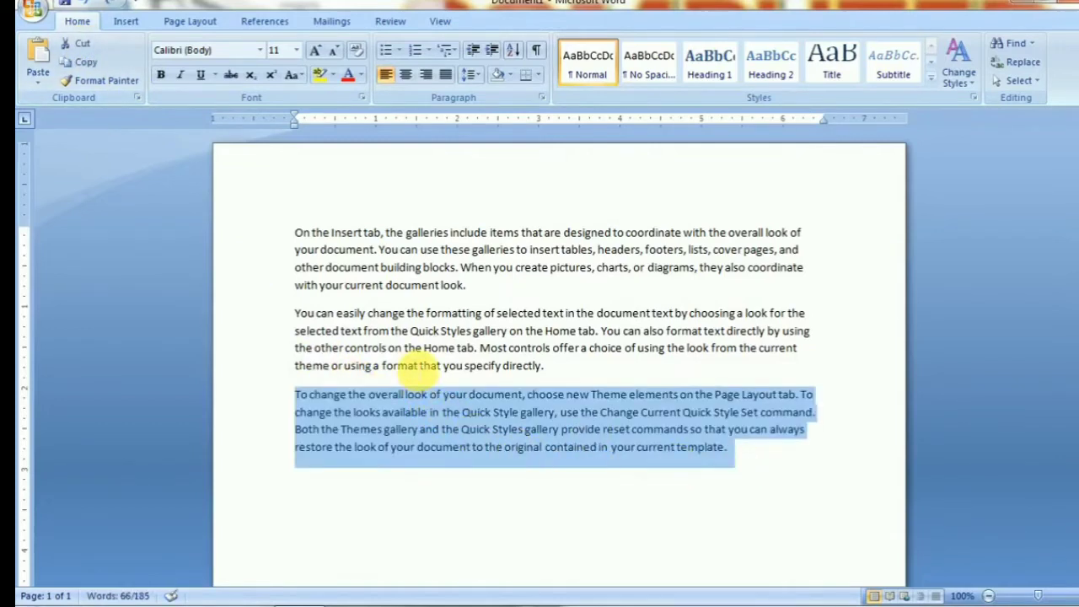
pyautogui.hotkey('ctrl', 'x')
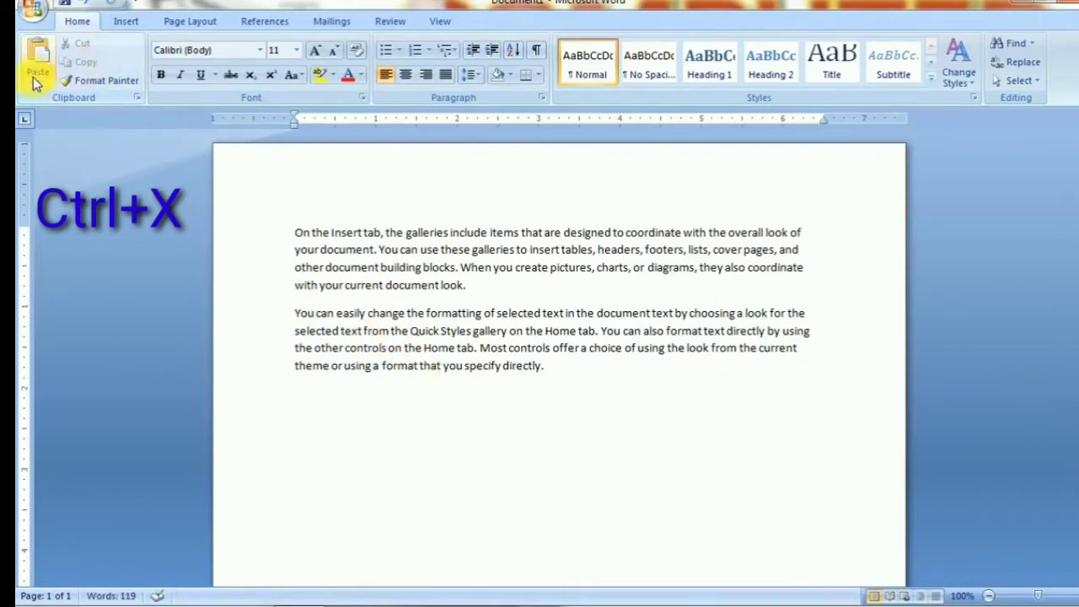
# - Copy the second paragraph, beginning "You can easily change the formatting", and paste the copy directly below it
pyautogui.moveTo(564, 378); pyautogui.dragTo(283, 321)
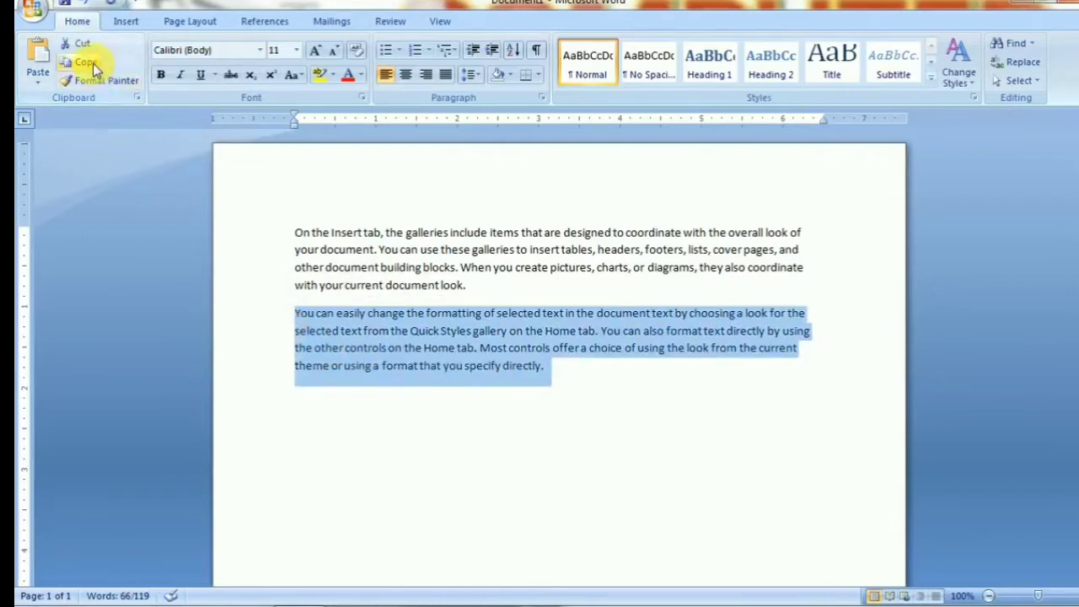
pyautogui.click(309, 406)
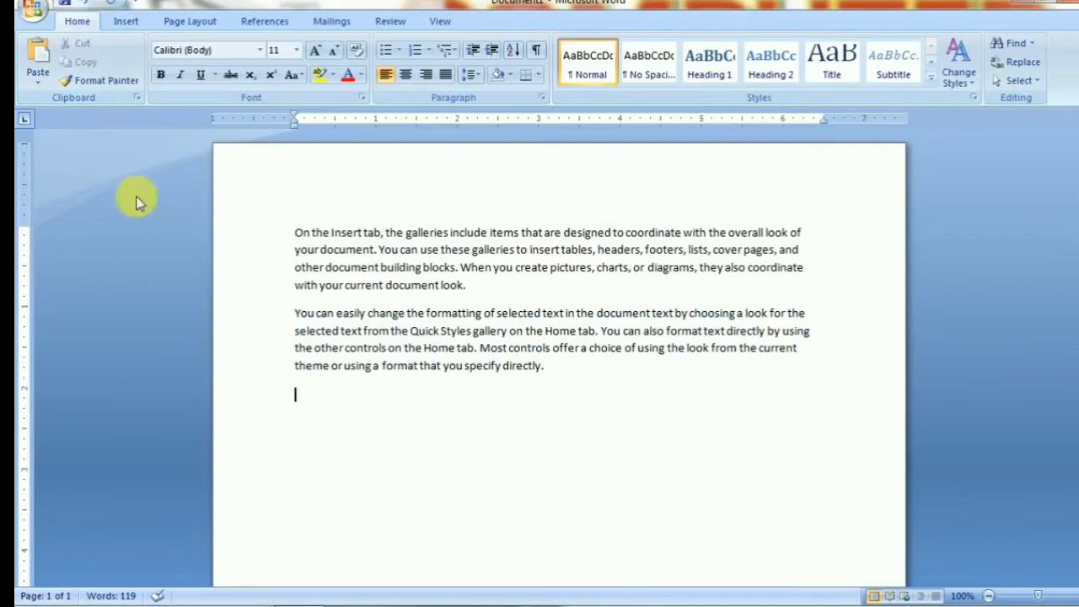
pyautogui.click(38, 84)
pyautogui.click(45, 102)
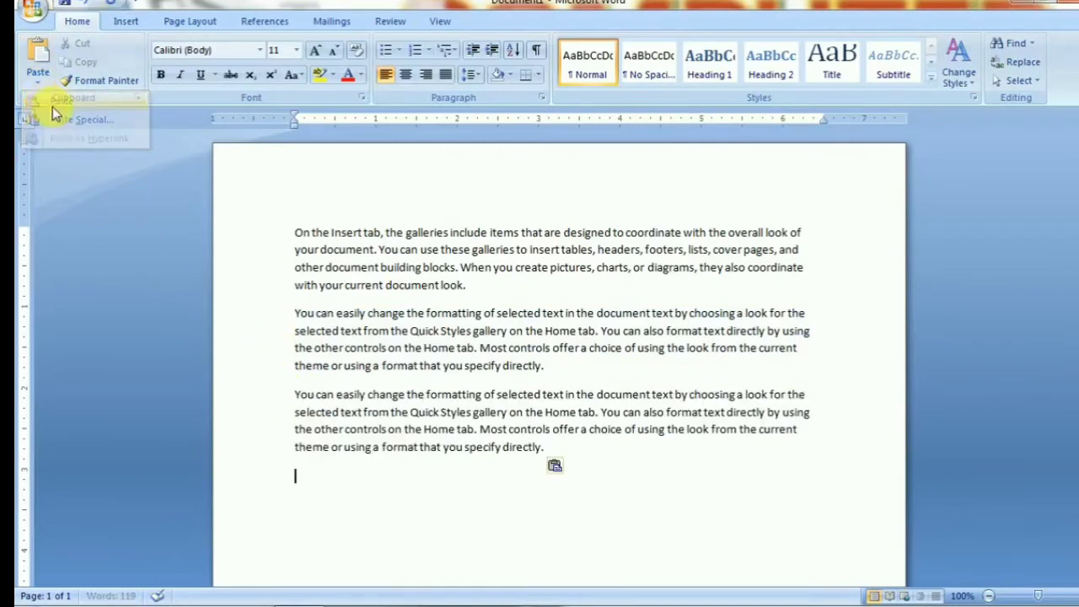
# - Copy both "You can easily change the formatting" paragraphs and paste them at the end of the document
pyautogui.moveTo(543, 446); pyautogui.dragTo(289, 321)
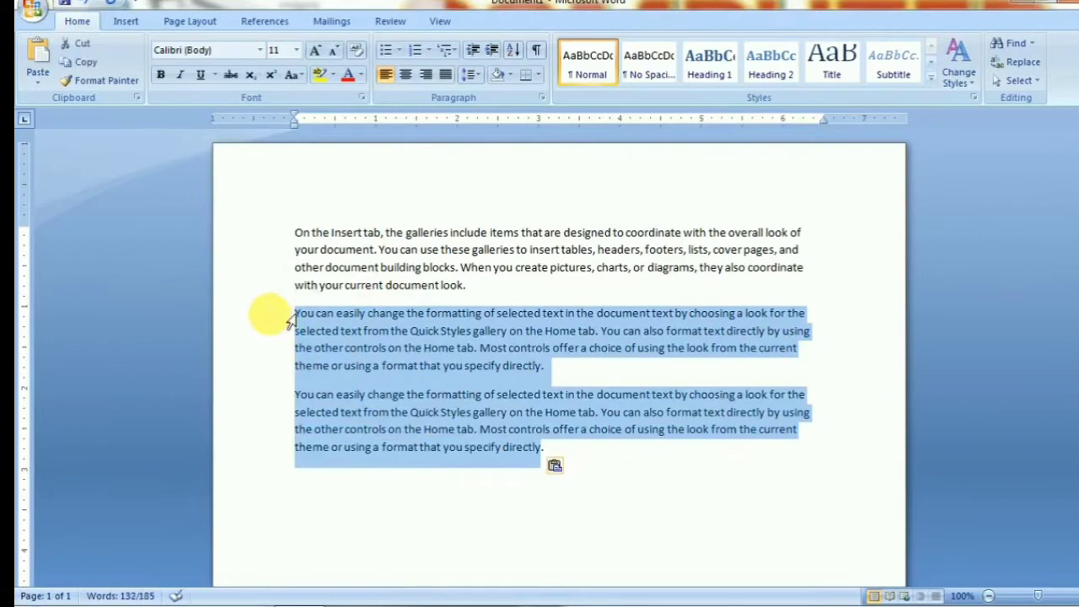
pyautogui.click(316, 504)
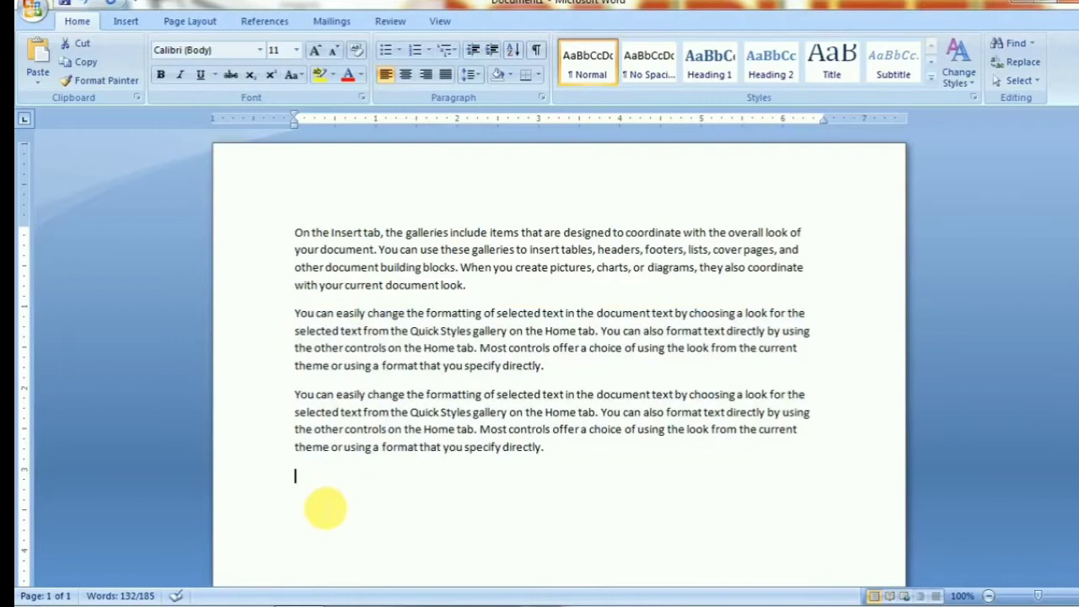
pyautogui.hotkey('ctrl', 'c')
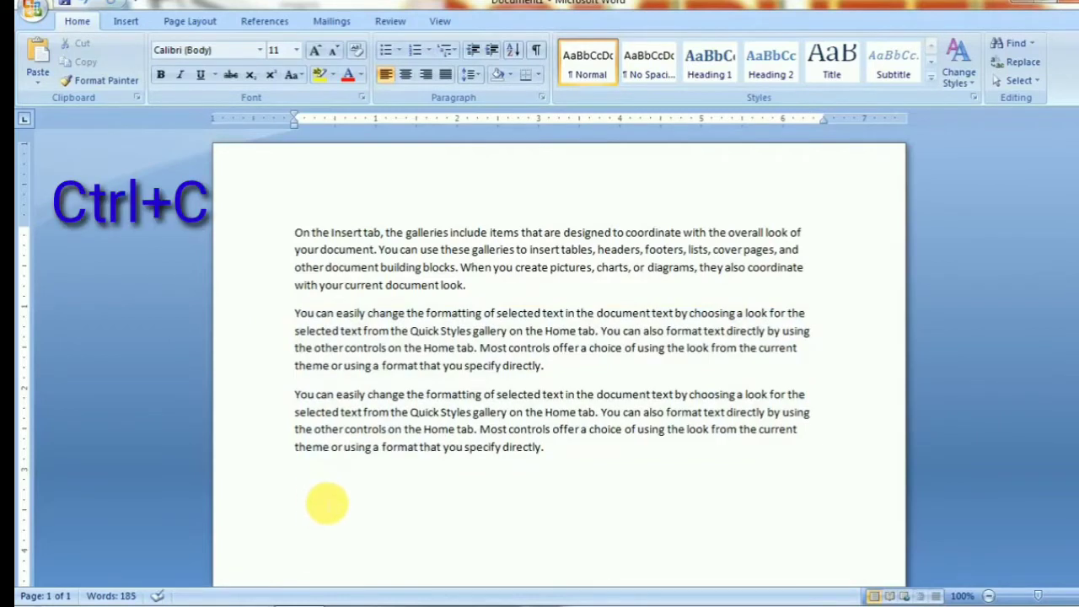
pyautogui.hotkey('ctrl', 'v')
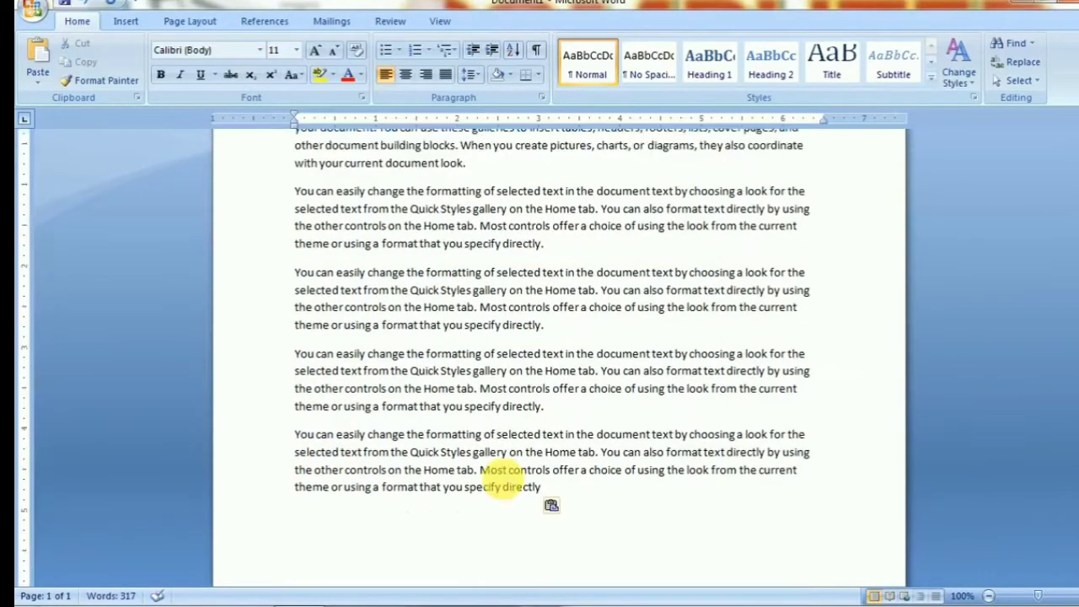
# - Set the words "On the Insert tab" at the start of the first paragraph to the Algerian font in red
pyautogui.scroll(3, 504, 477)
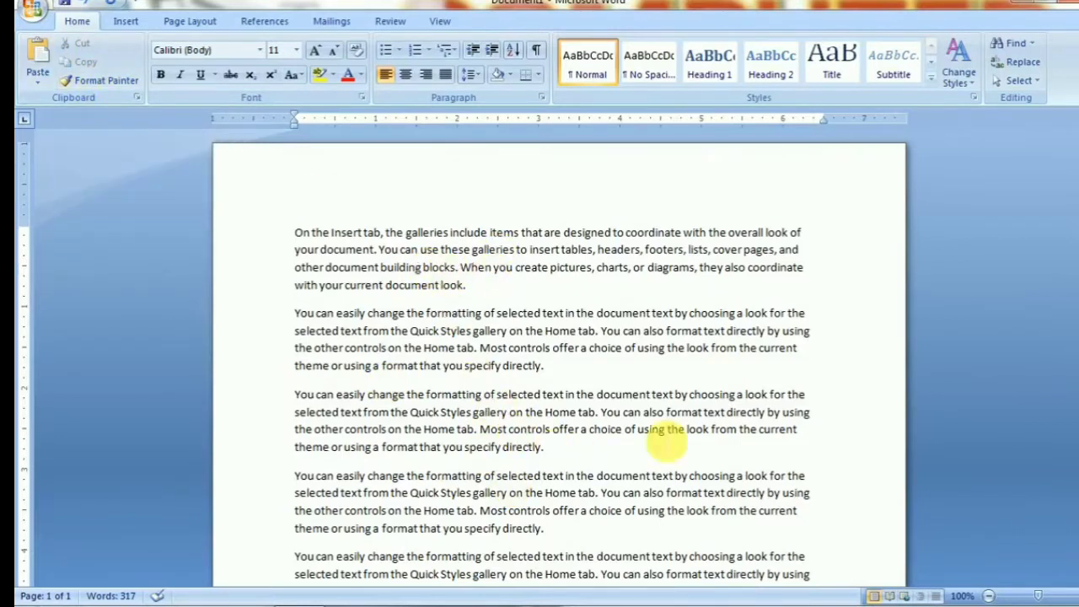
pyautogui.scroll(-1, 849, 355)
pyautogui.scroll(-2, 932, 329)
pyautogui.scroll(3, 915, 342)
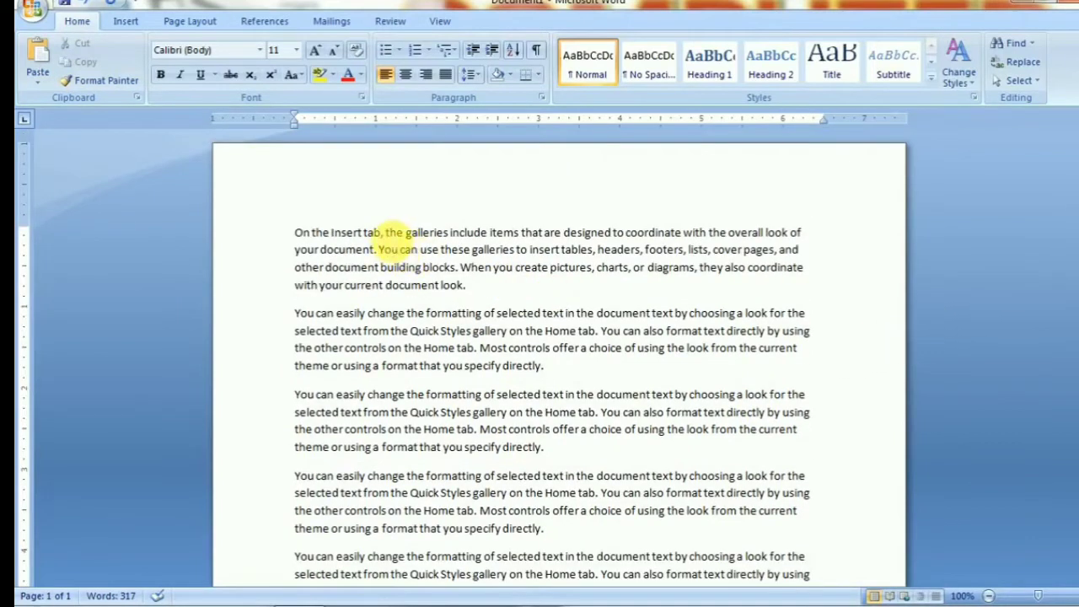
pyautogui.moveTo(381, 232); pyautogui.dragTo(294, 233)
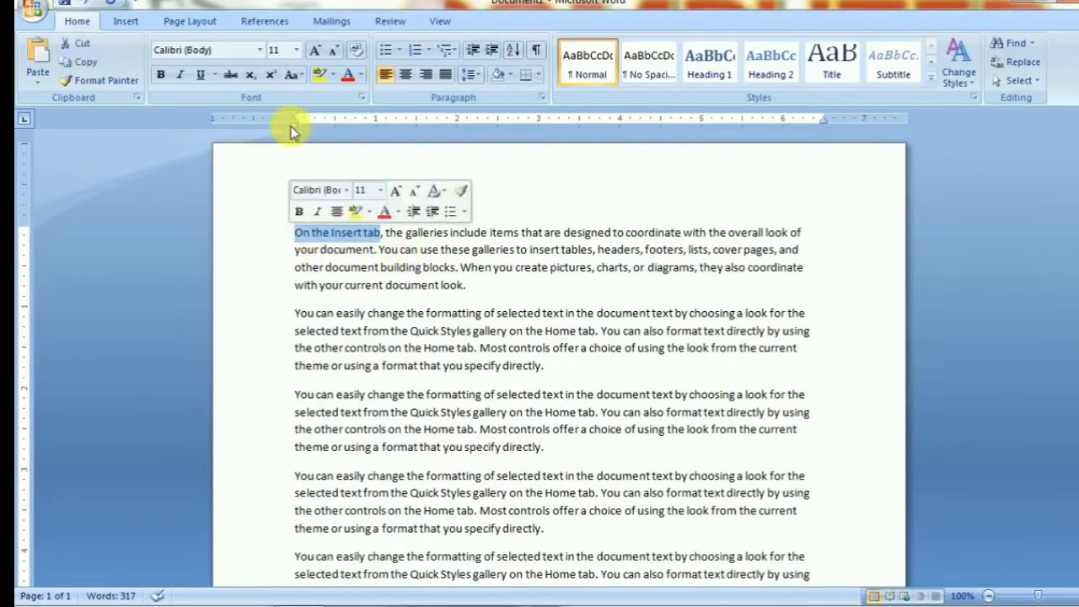
pyautogui.click(258, 50)
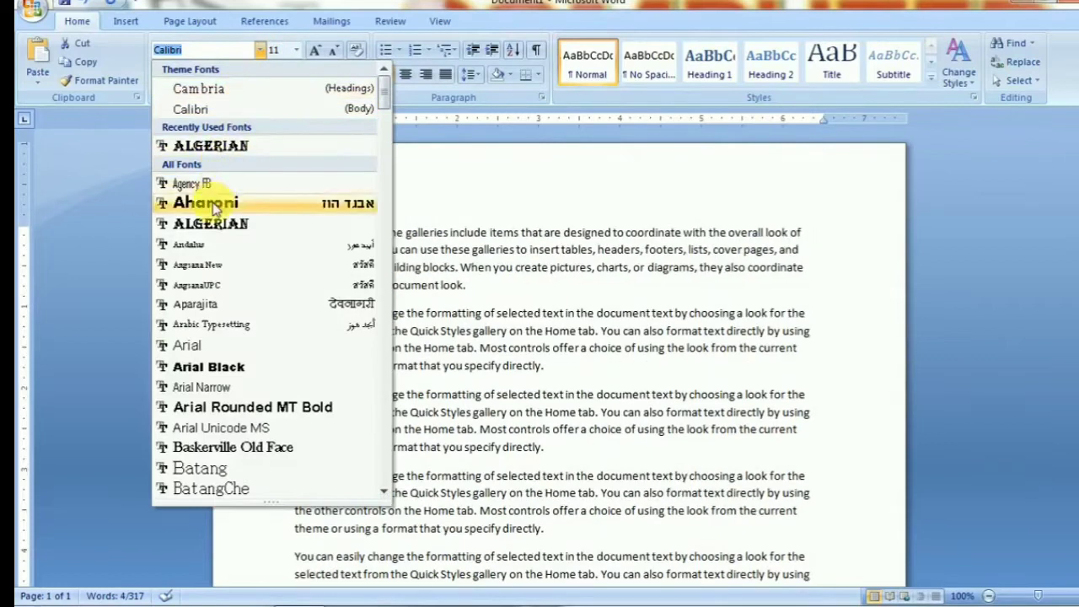
pyautogui.click(211, 223)
pyautogui.click(348, 75)
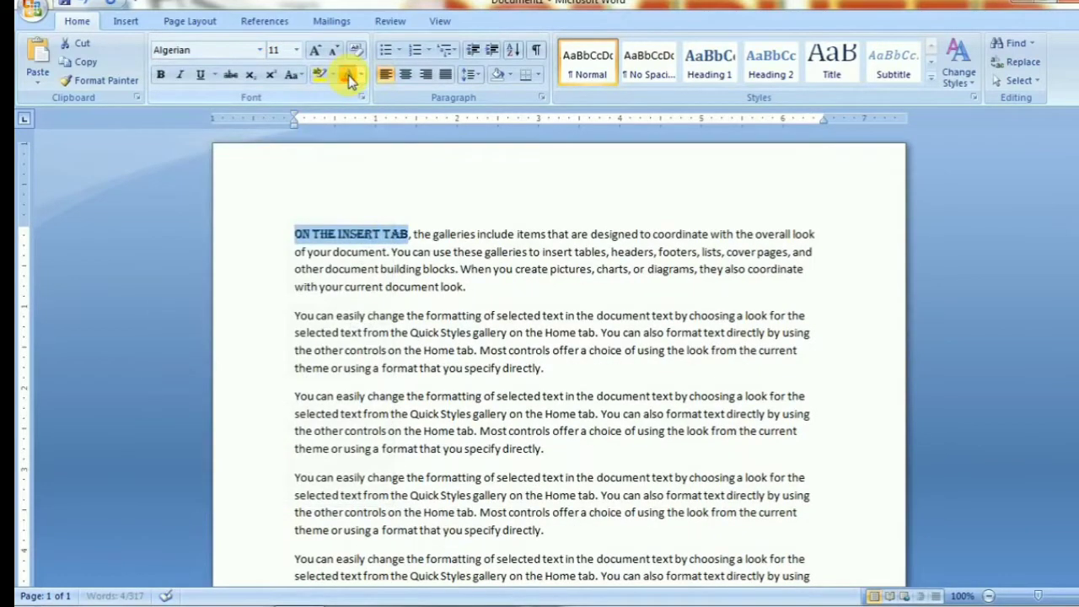
# - Enlarge the words "On the Insert tab" to size 16 and make them bold
pyautogui.click(314, 50)
pyautogui.click(314, 50)
pyautogui.click(314, 50)
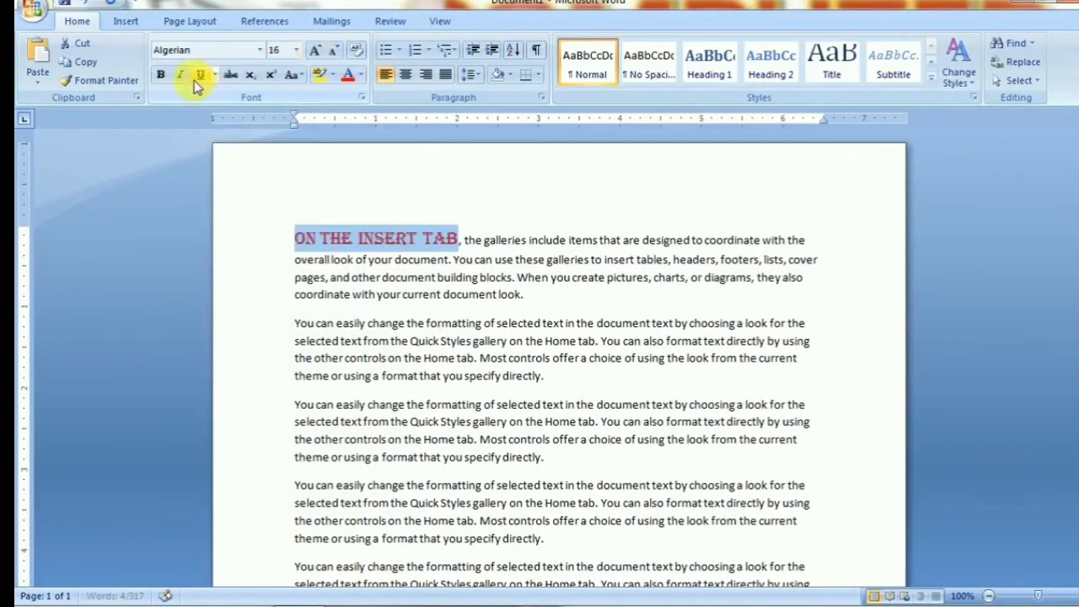
pyautogui.click(161, 75)
pyautogui.click(422, 295)
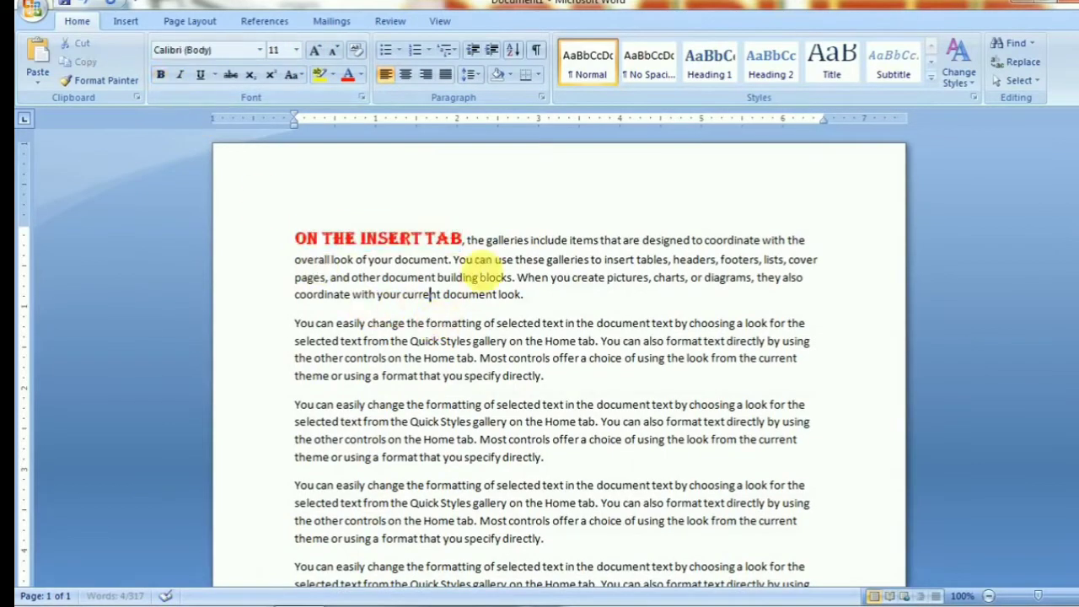
pyautogui.moveTo(465, 239); pyautogui.dragTo(289, 242)
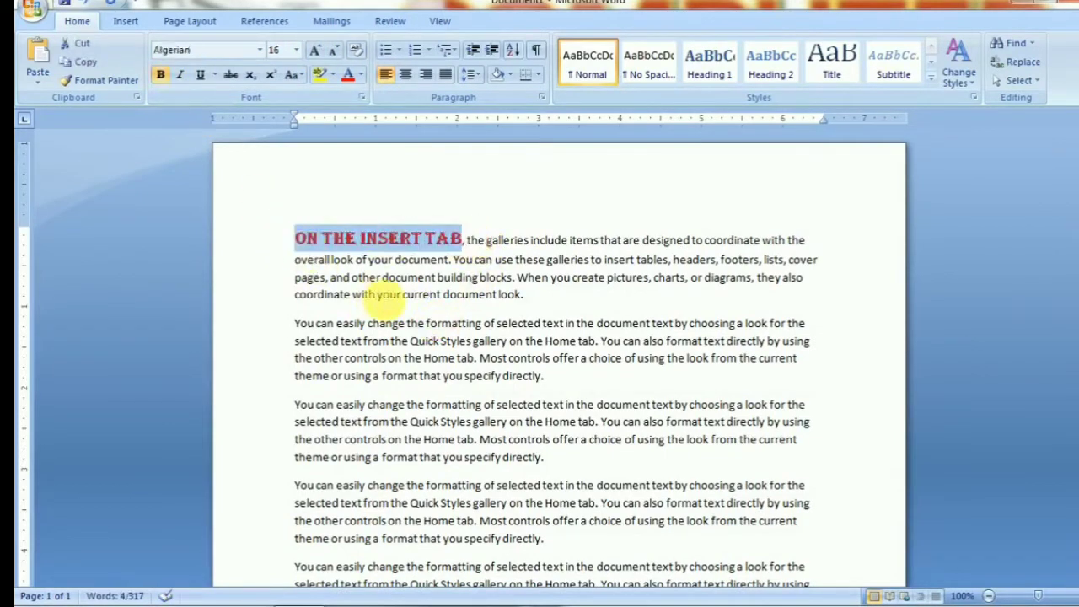
pyautogui.click(376, 294)
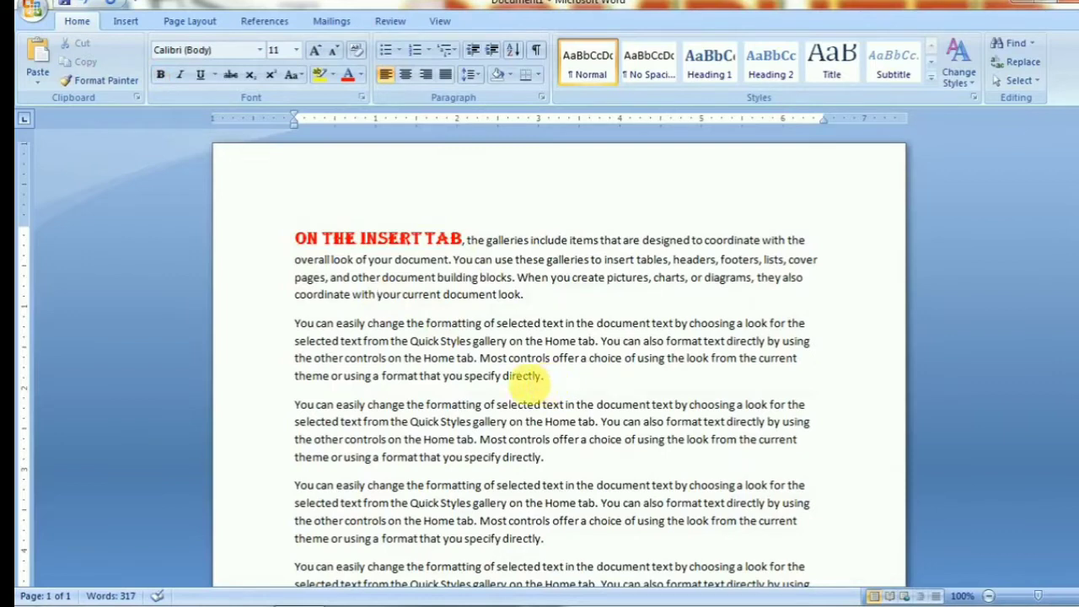
pyautogui.moveTo(466, 377); pyautogui.dragTo(544, 376)
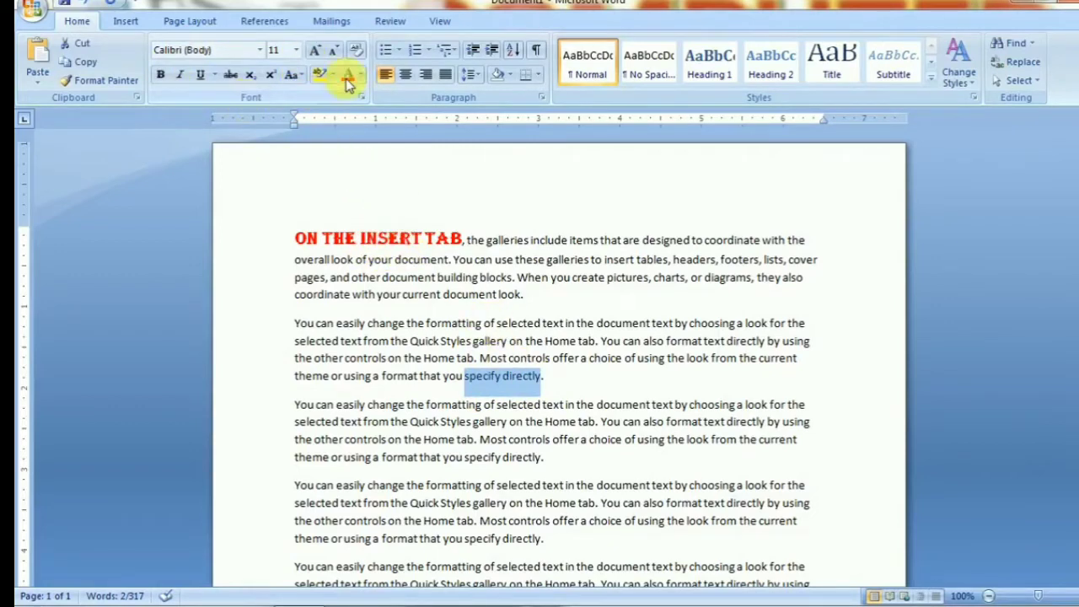
pyautogui.moveTo(414, 301); pyautogui.dragTo(419, 299)
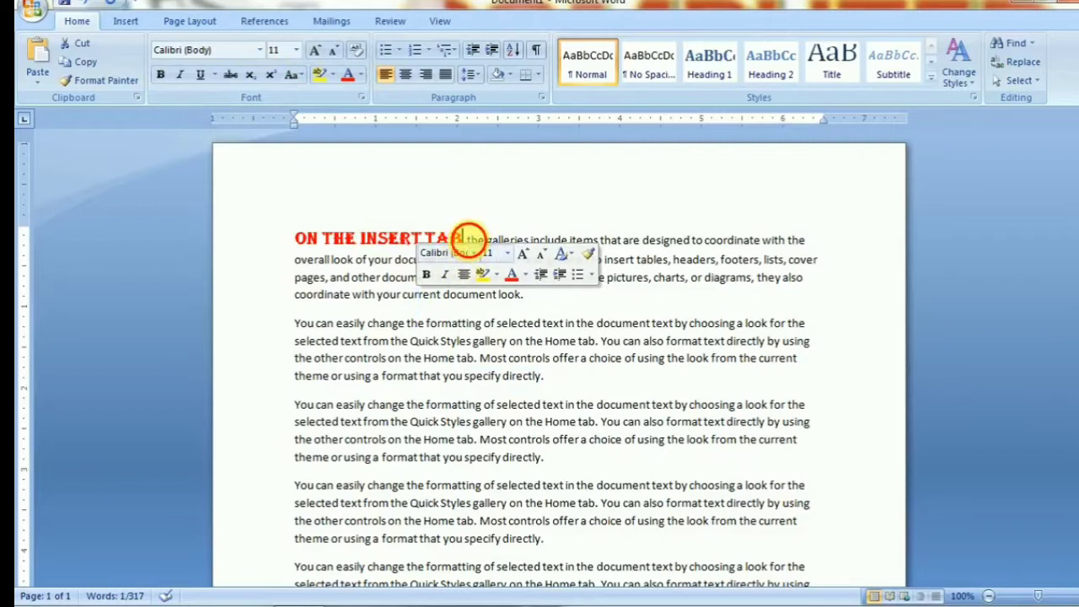
# - Copy the formatting of "On the Insert tab" onto "format that you specify directly." in the second paragraph with Format Painter
pyautogui.moveTo(463, 238); pyautogui.dragTo(258, 241)
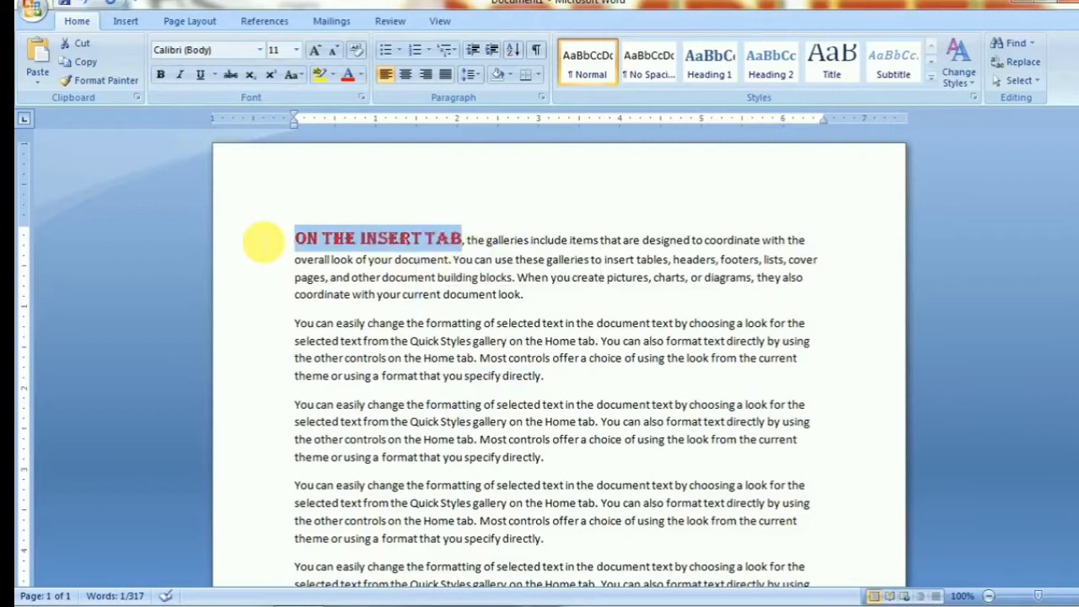
pyautogui.click(113, 81)
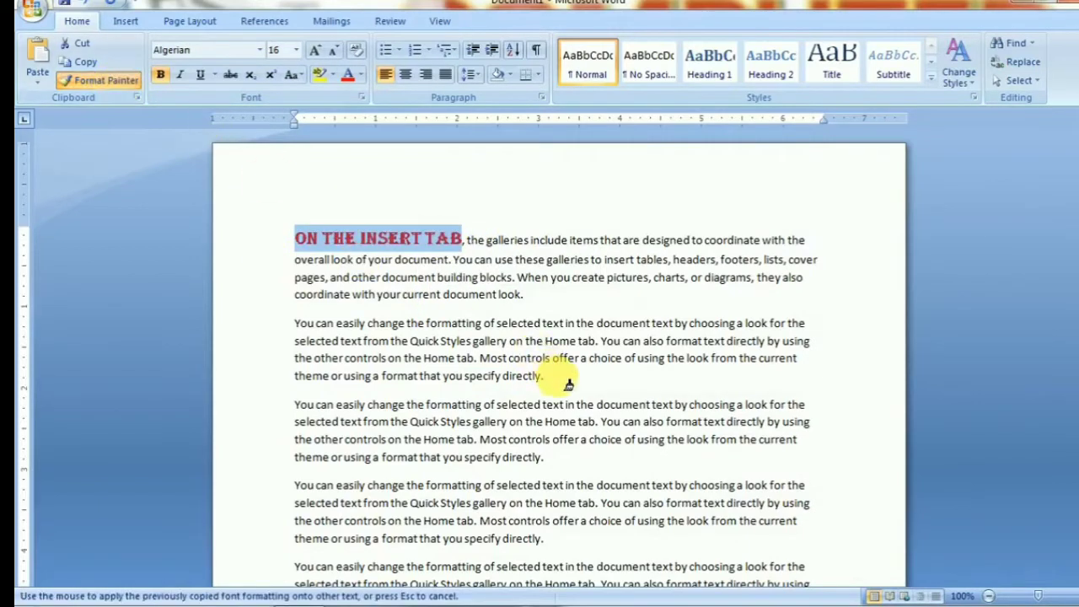
pyautogui.moveTo(546, 376); pyautogui.dragTo(381, 379)
pyautogui.click(438, 466)
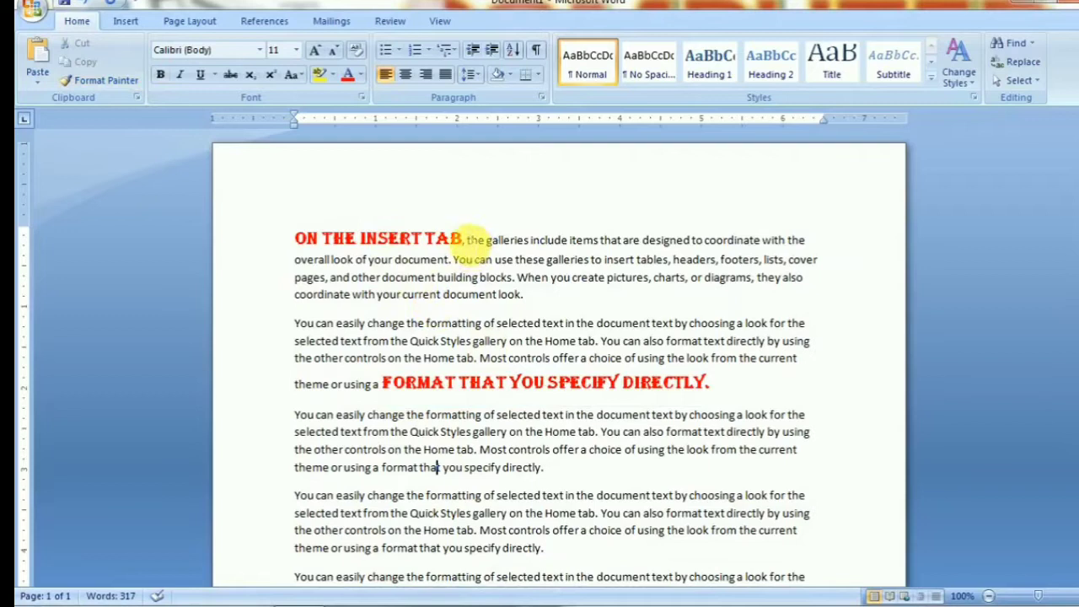
# - Apply the "On the Insert tab" formatting to "choice of using the look from the" in the third paragraph with Format Painter
pyautogui.moveTo(460, 240); pyautogui.dragTo(283, 241)
pyautogui.click(100, 80)
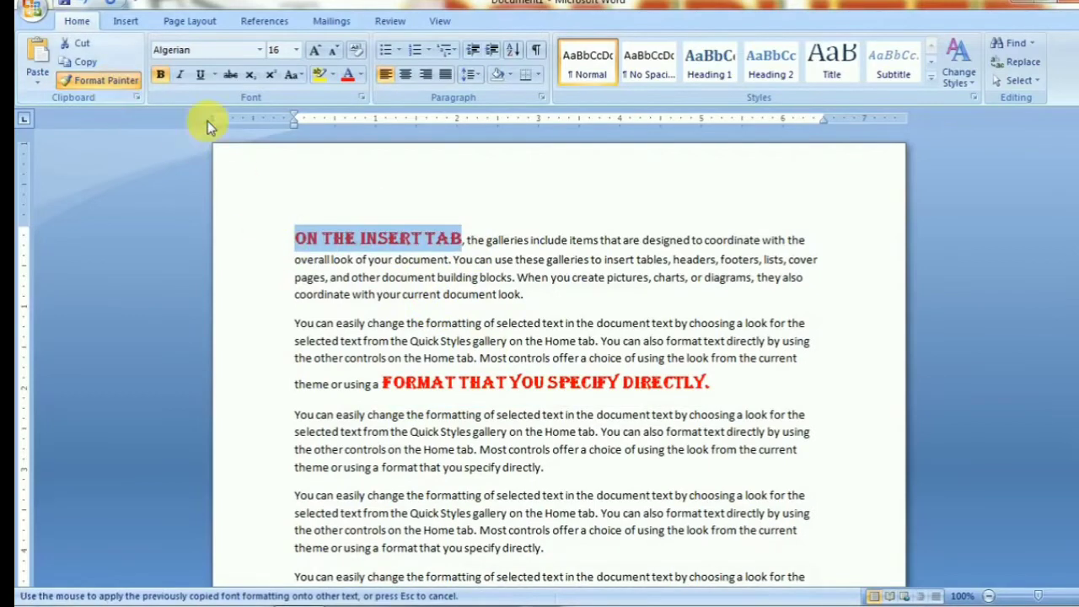
pyautogui.moveTo(588, 449); pyautogui.dragTo(758, 452)
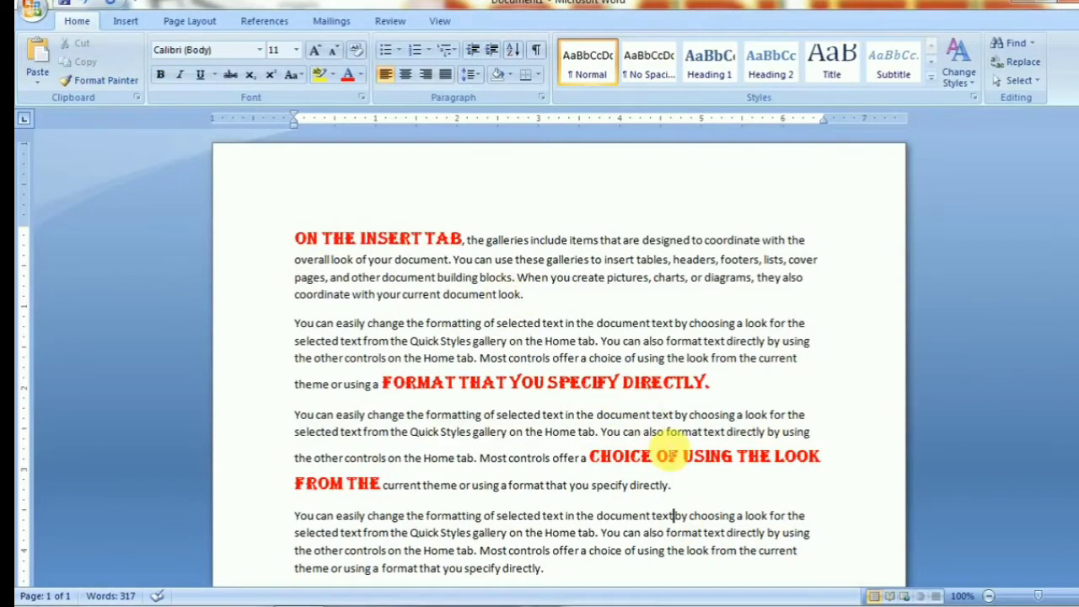
# - Undo the Format Painter changes and the bold, size, colour and font changes made to "On the Insert tab"
pyautogui.hotkey('shift', 'F5')
pyautogui.hotkey('shift', 'F5')
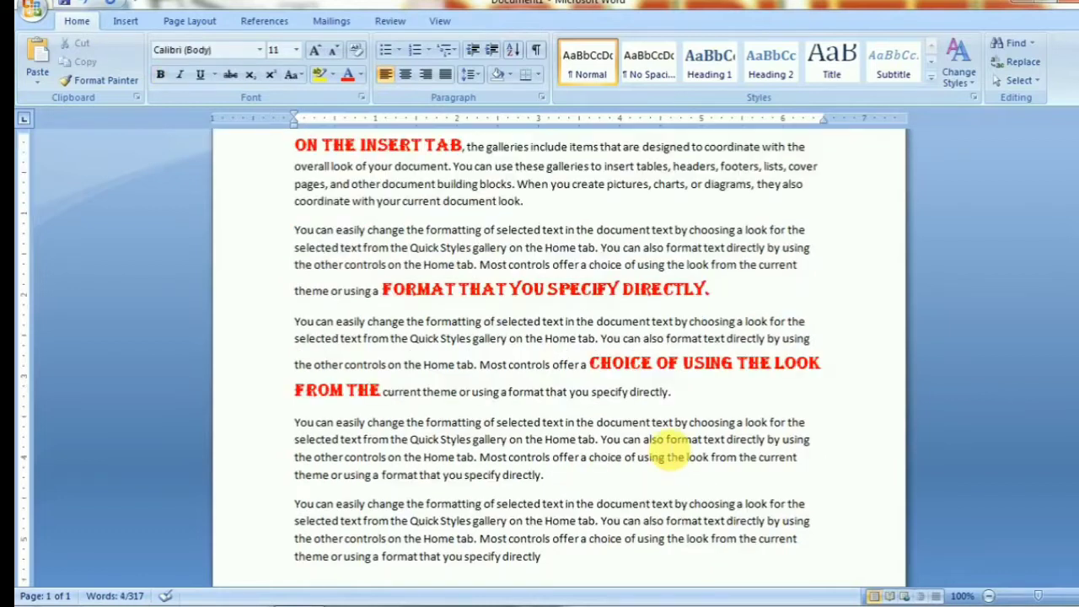
pyautogui.hotkey('ctrl', 'z')
pyautogui.hotkey('ctrl', 'z')
pyautogui.hotkey('ctrl', 'z')
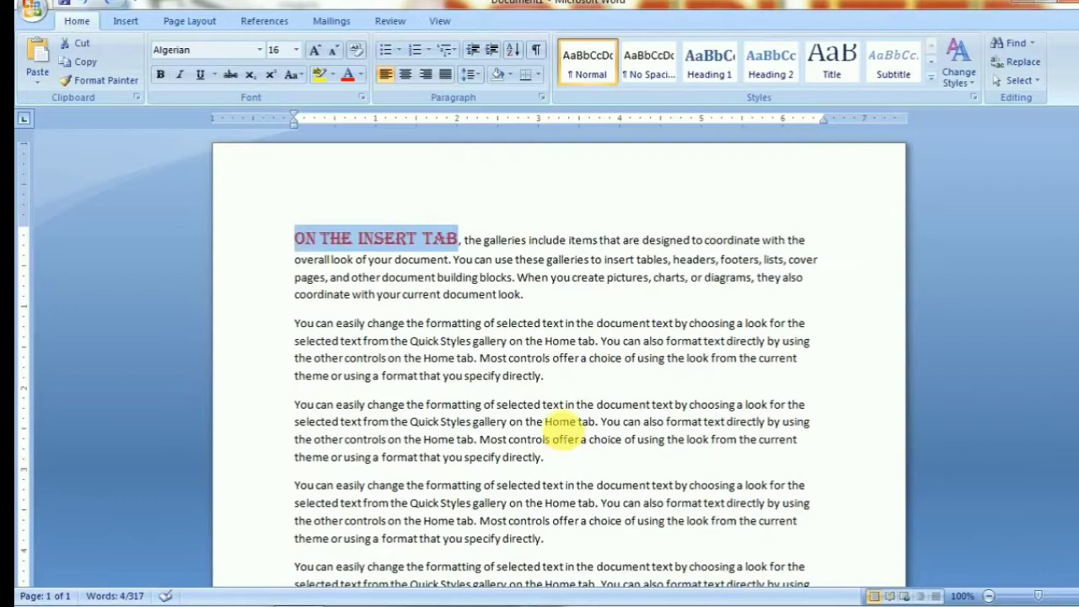
pyautogui.hotkey('ctrl', 'z')
pyautogui.hotkey('ctrl', 'z')
pyautogui.hotkey('ctrl', 'z')
pyautogui.hotkey('ctrl', 'z')
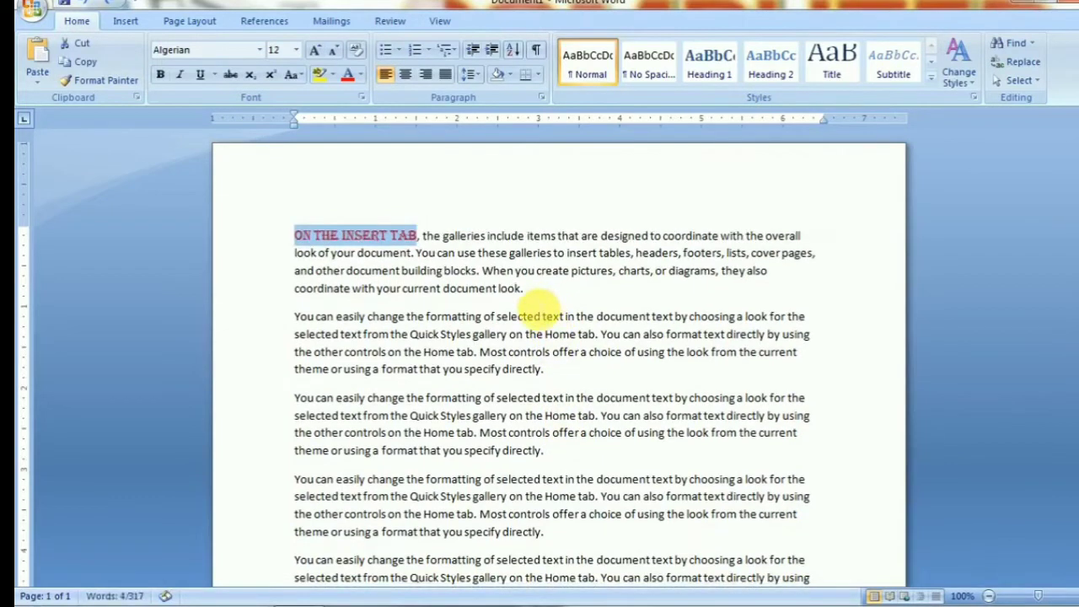
# - Preview various fonts from the font list on the first paragraph without applying any
pyautogui.doubleClick(241, 228)
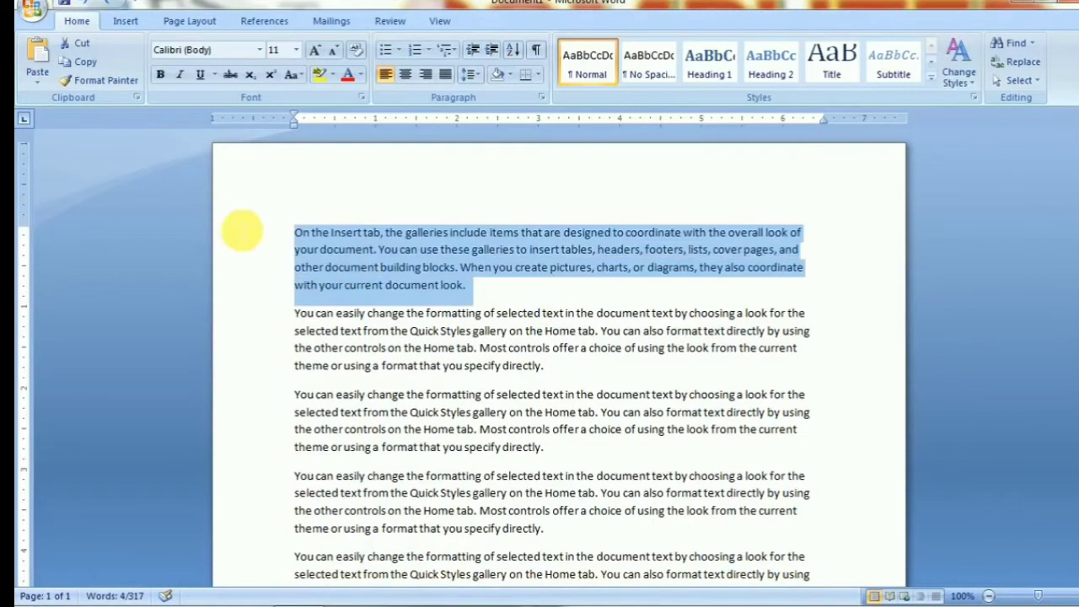
pyautogui.click(259, 50)
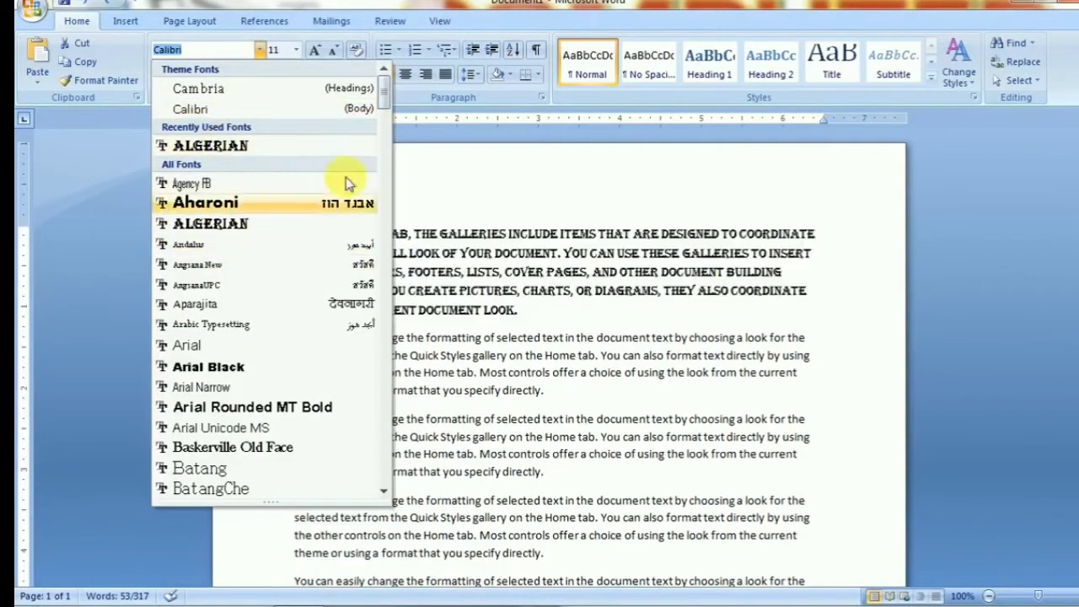
pyautogui.moveTo(378, 97); pyautogui.dragTo(384, 332)
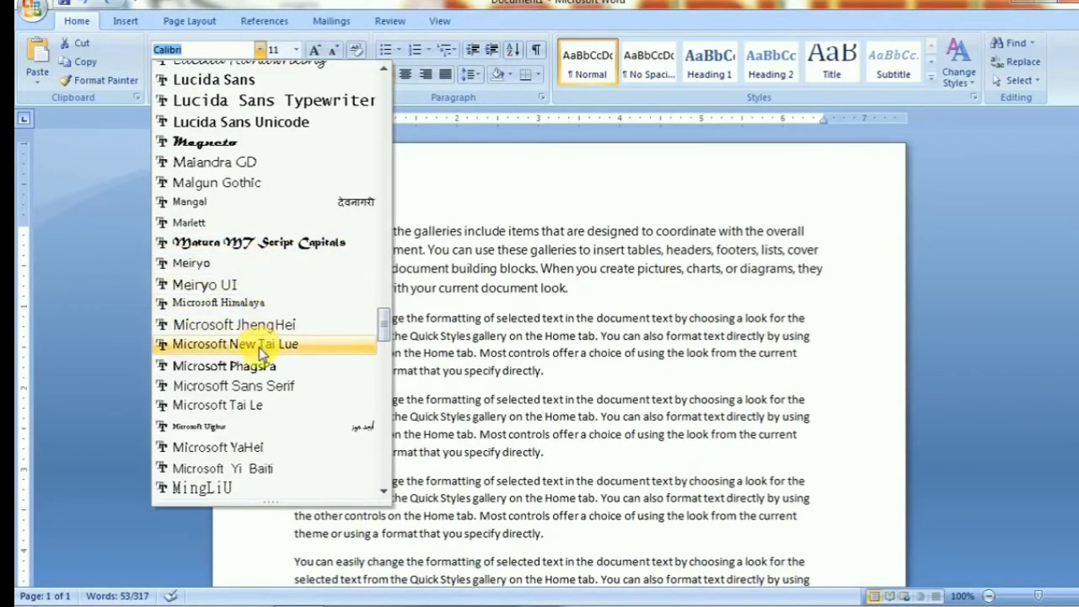
pyautogui.click(493, 395)
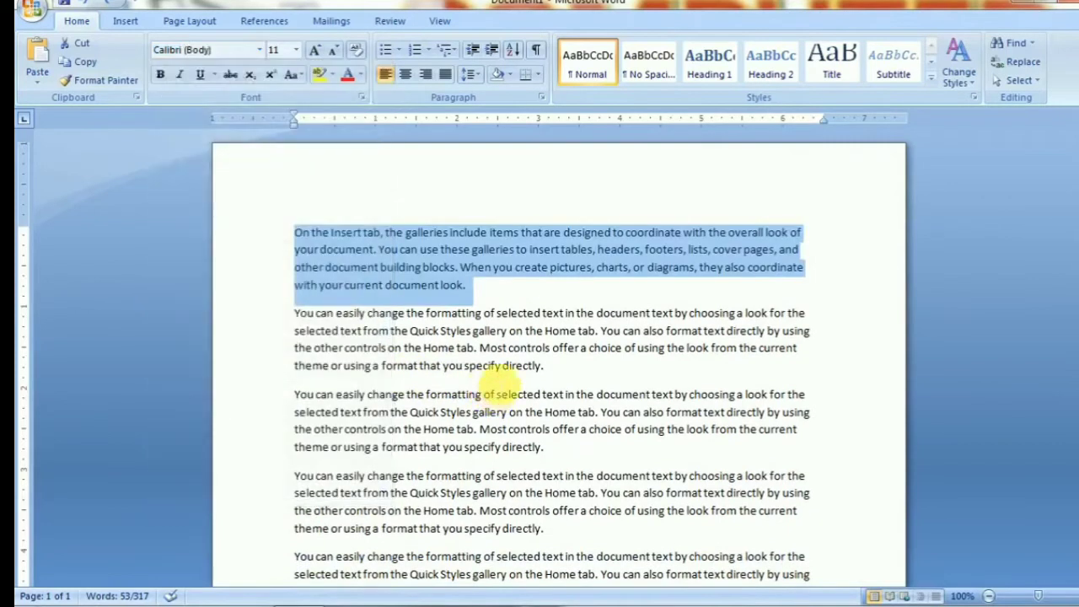
# - Set the font size of the whole first paragraph to 18
pyautogui.click(513, 312)
pyautogui.moveTo(465, 285); pyautogui.dragTo(280, 218)
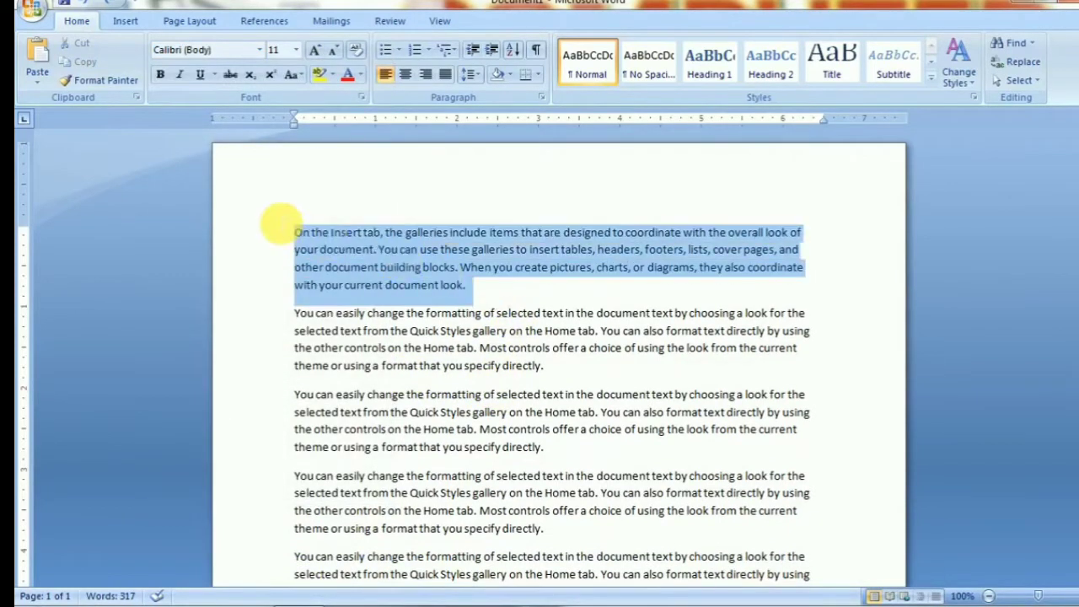
pyautogui.click(296, 50)
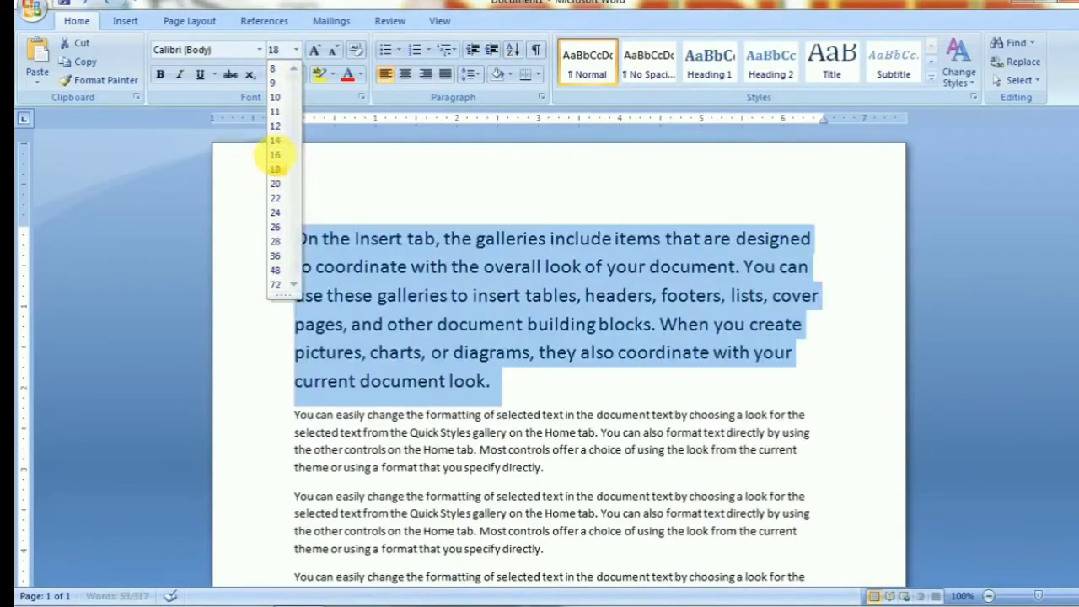
pyautogui.click(275, 168)
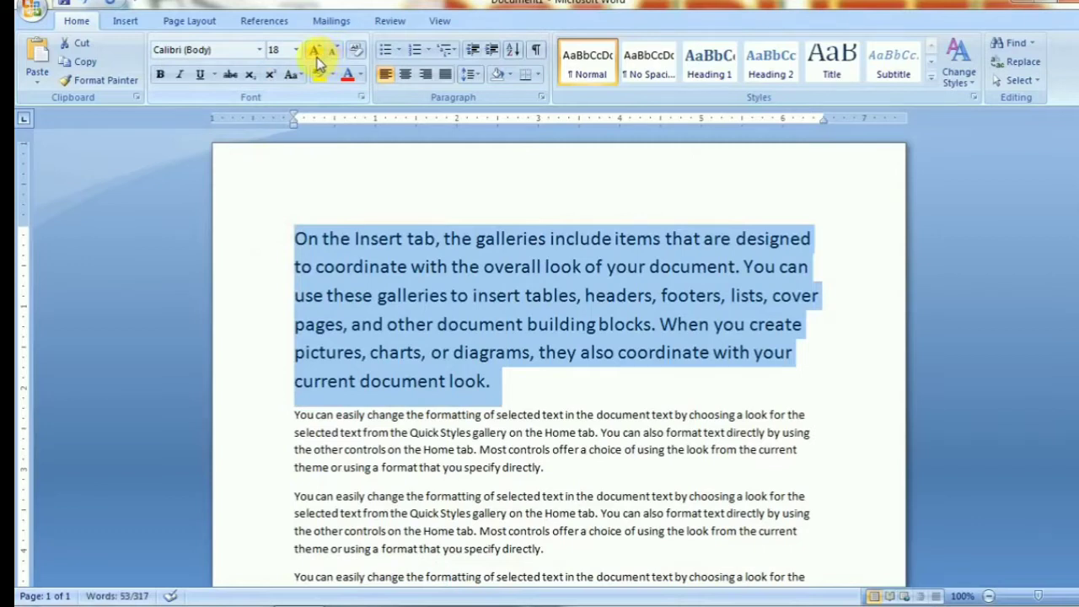
# - Grow the first paragraph's font one increment at a time up to about size 100
pyautogui.click(318, 56)
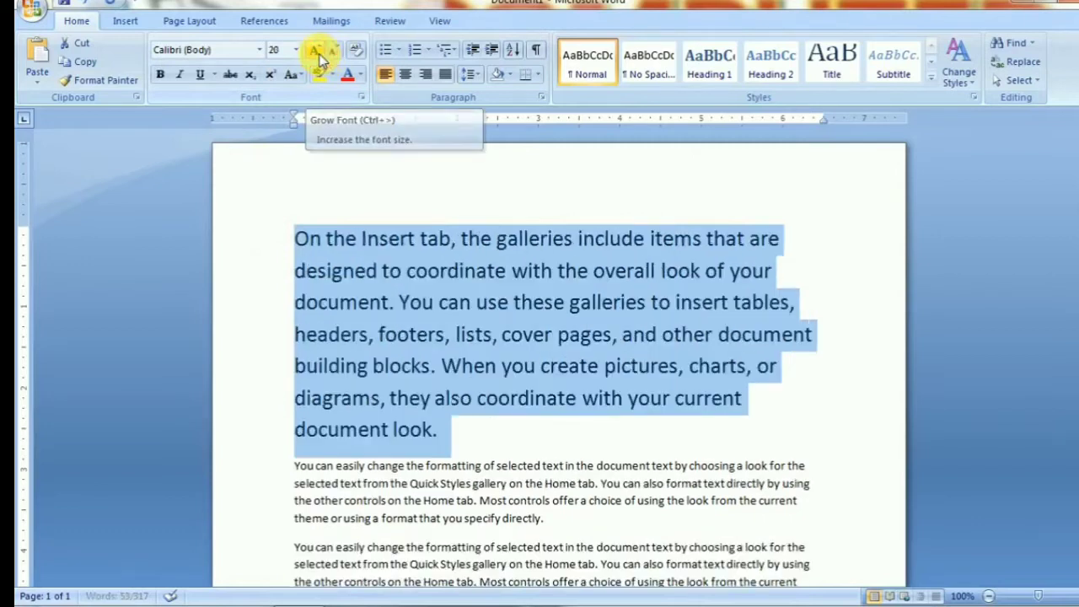
pyautogui.click(318, 56)
pyautogui.click(318, 56)
pyautogui.click(319, 56)
pyautogui.click(318, 56)
pyautogui.click(318, 56)
pyautogui.click(319, 55)
pyautogui.click(318, 55)
pyautogui.click(316, 55)
pyautogui.click(316, 55)
pyautogui.click(316, 55)
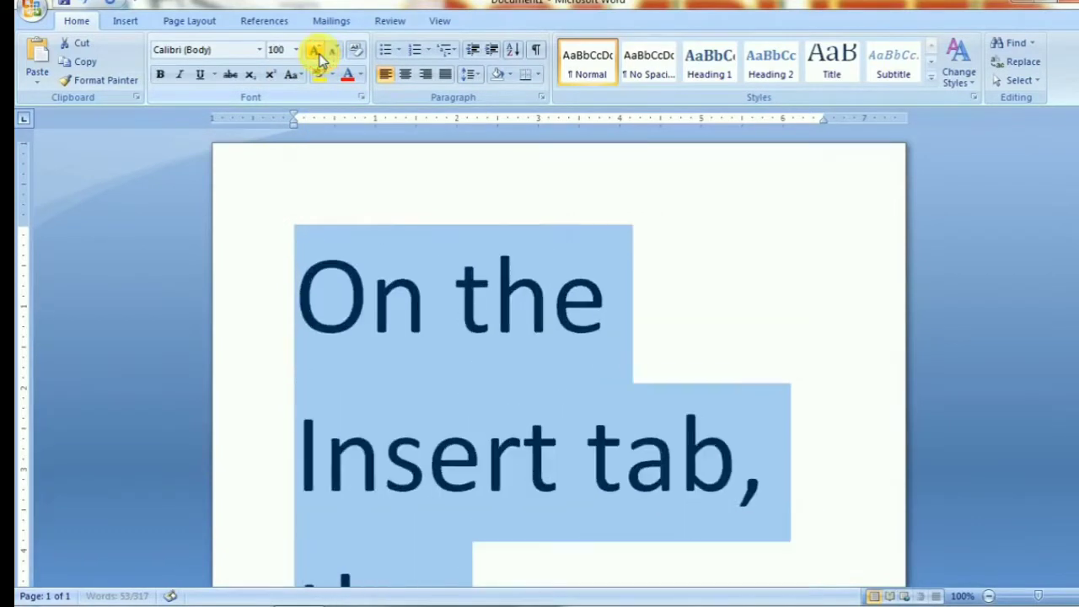
pyautogui.click(316, 55)
# - Shrink the first paragraph's font one increment at a time down to size 20
pyautogui.click(334, 52)
pyautogui.click(333, 53)
pyautogui.click(334, 52)
pyautogui.click(334, 52)
pyautogui.click(334, 52)
pyautogui.click(334, 52)
pyautogui.click(334, 52)
pyautogui.click(334, 53)
pyautogui.click(334, 52)
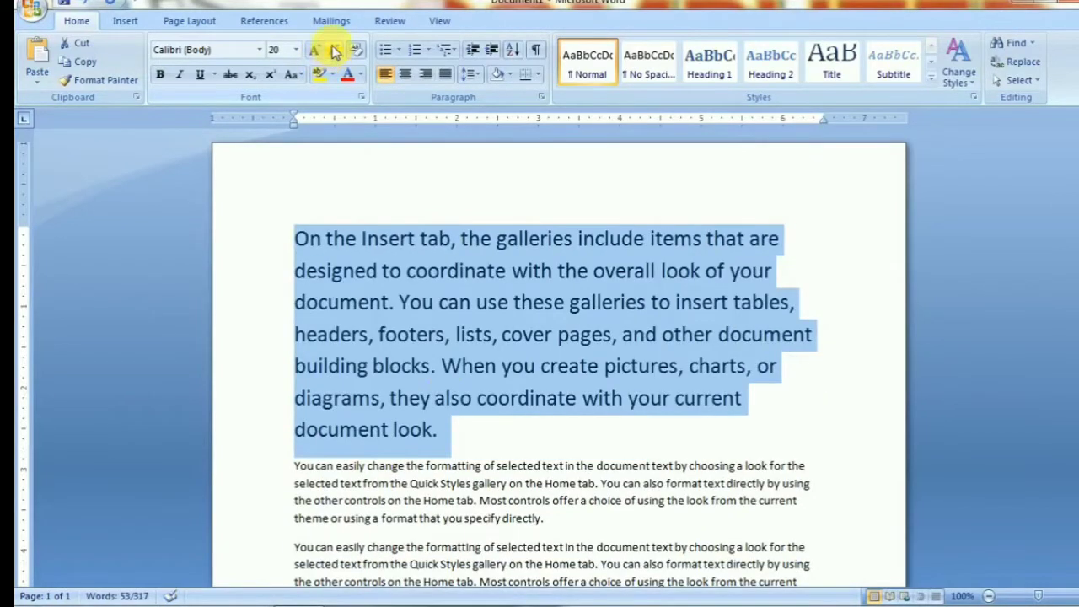
# - Format the first paragraph with red font colour, bold and the Algerian font
pyautogui.moveTo(473, 447); pyautogui.dragTo(260, 210)
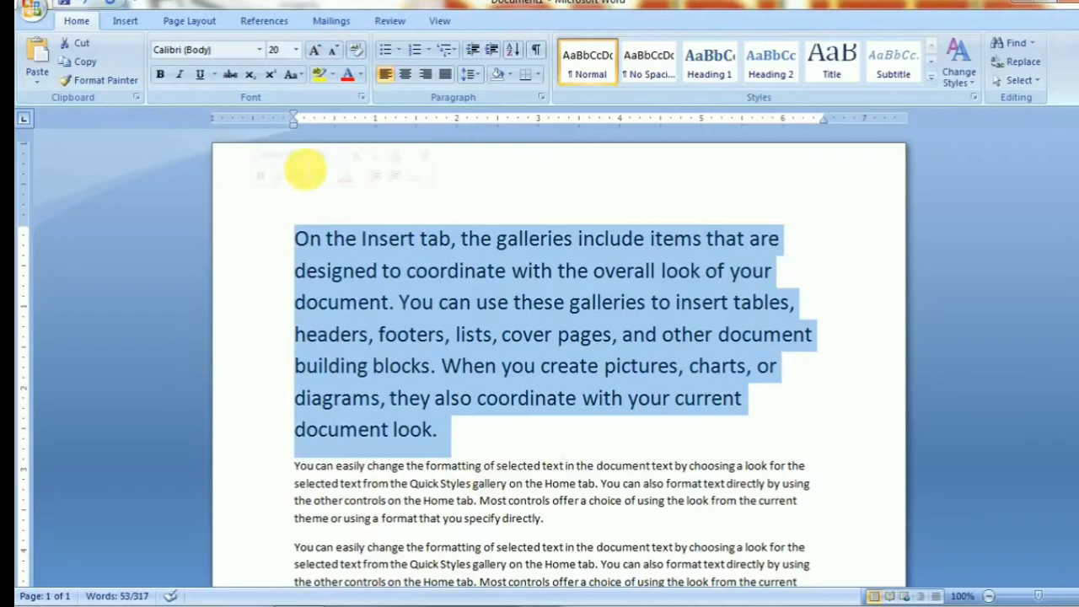
pyautogui.click(348, 74)
pyautogui.click(161, 74)
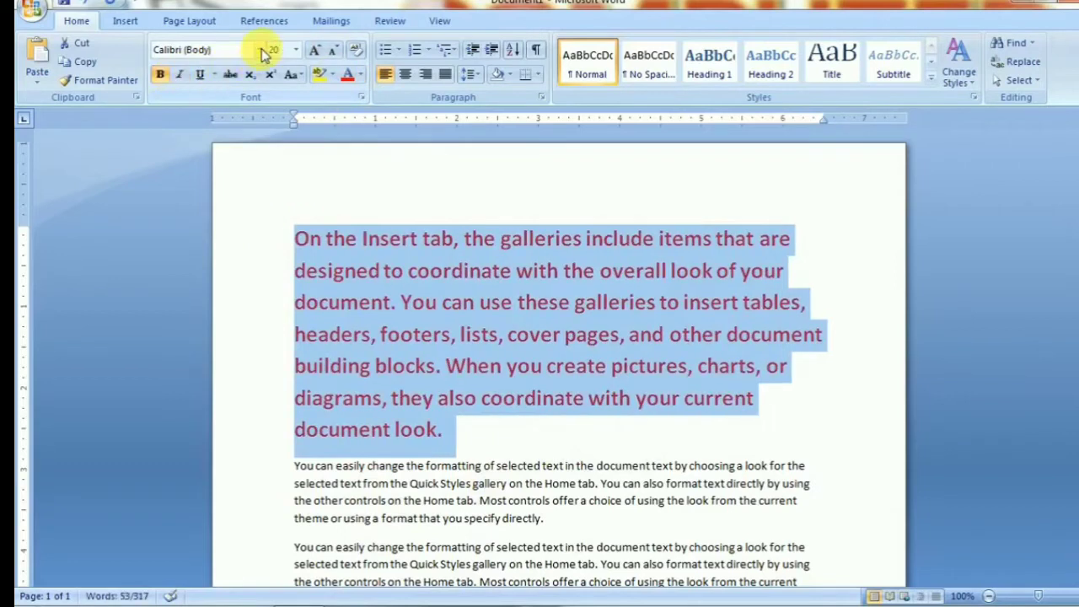
pyautogui.click(258, 49)
pyautogui.click(349, 178)
pyautogui.click(527, 548)
# - Clear all formatting from the first paragraph to restore the default text style
pyautogui.moveTo(485, 517); pyautogui.dragTo(294, 240)
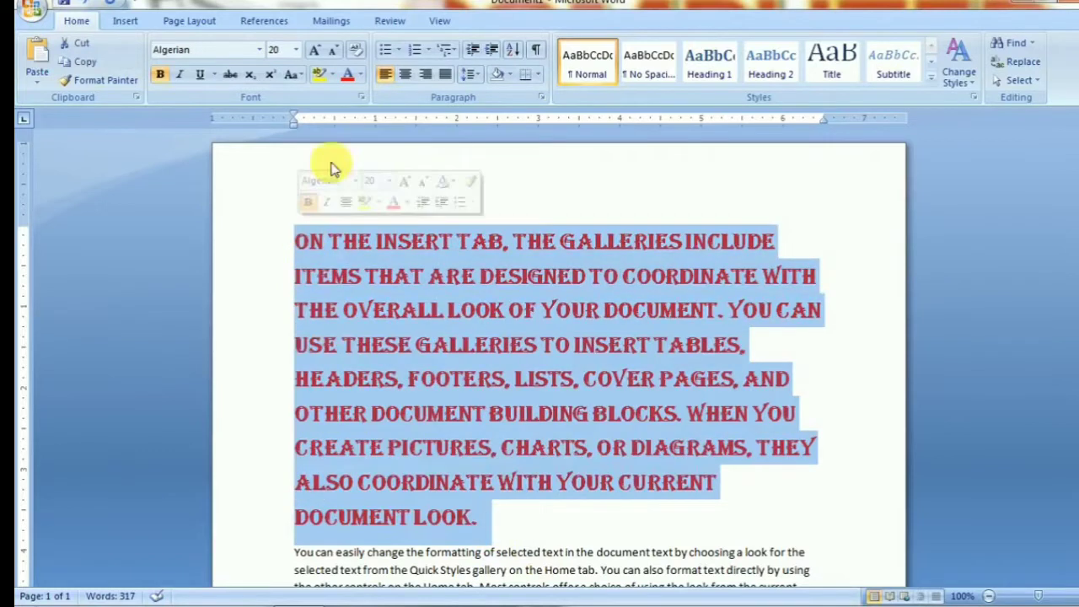
pyautogui.click(357, 53)
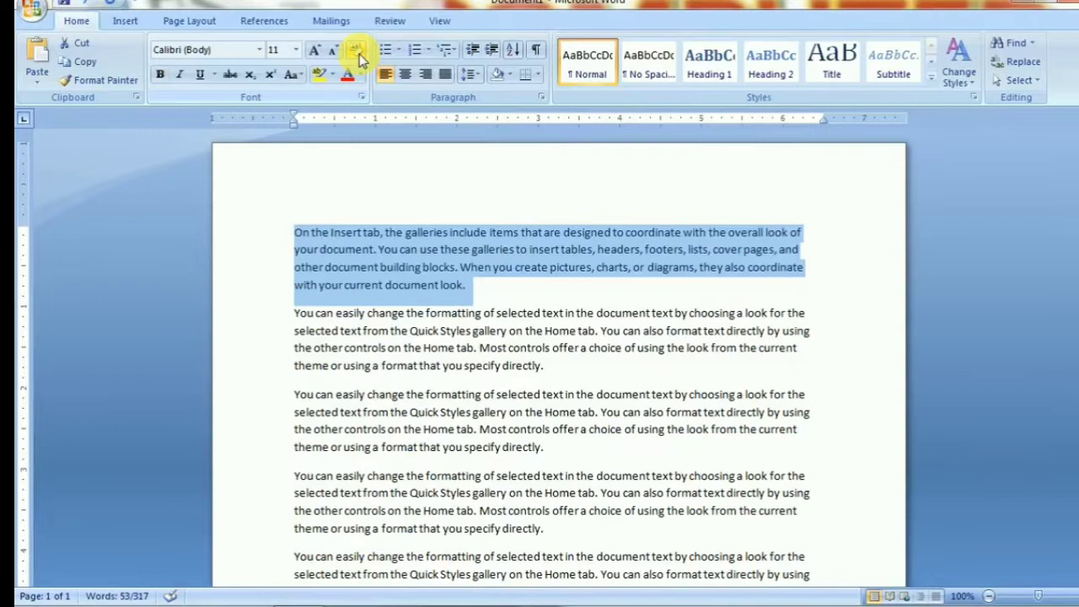
pyautogui.click(465, 371)
# - Make the entire first paragraph bold
pyautogui.moveTo(481, 286); pyautogui.dragTo(264, 240)
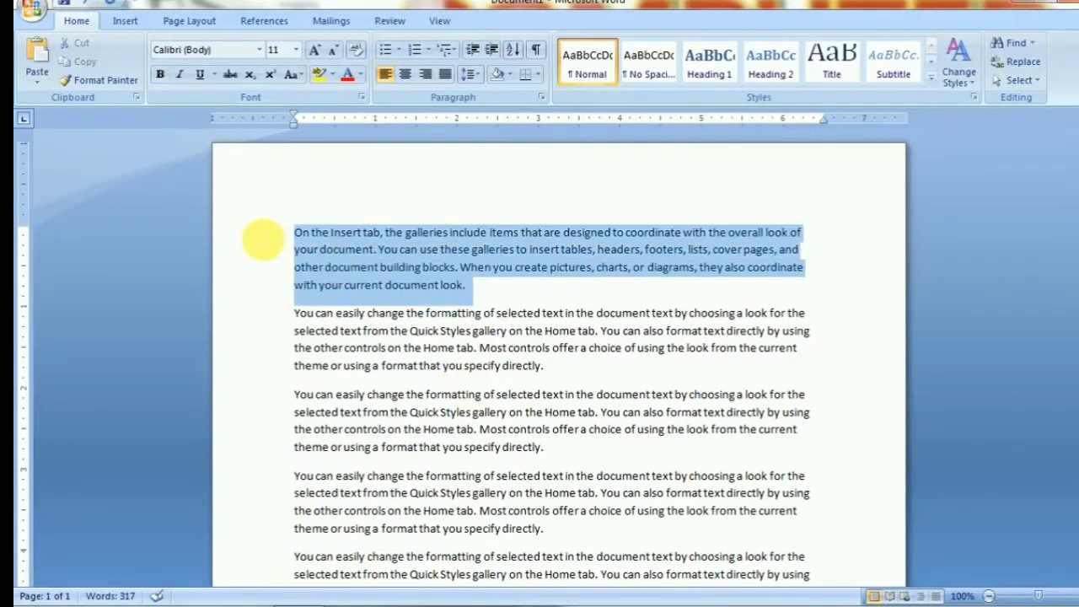
pyautogui.click(161, 76)
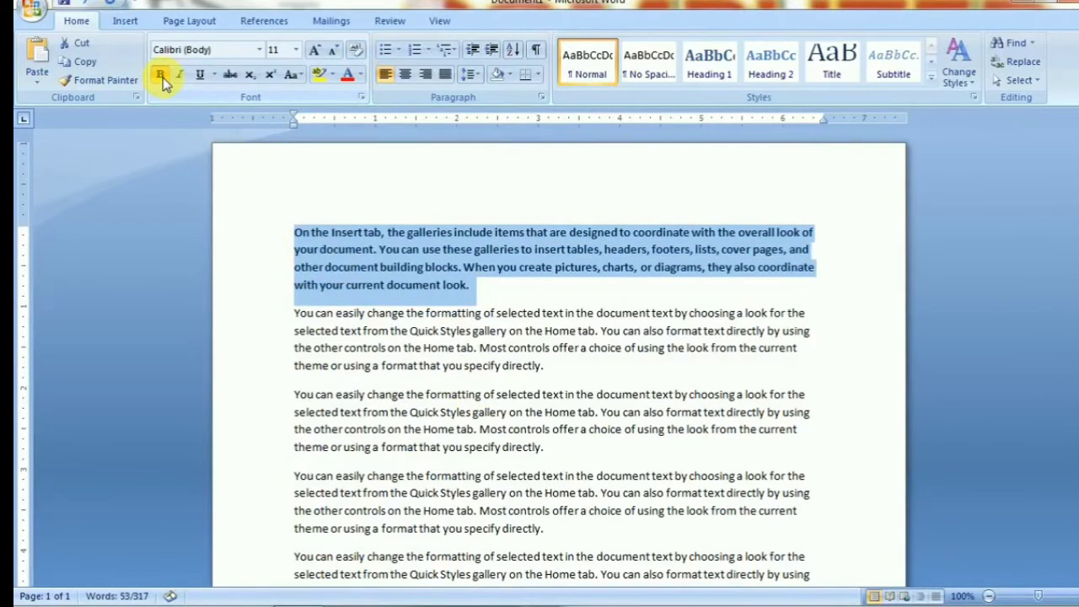
pyautogui.click(364, 384)
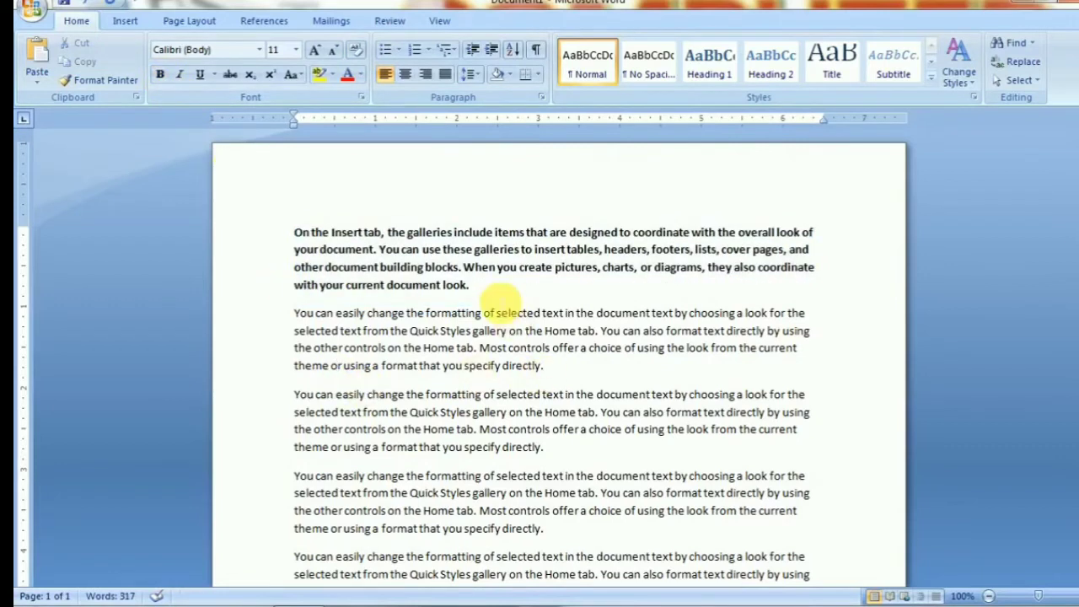
# - Remove the bold from the first paragraph and apply it again
pyautogui.moveTo(493, 295); pyautogui.dragTo(223, 238)
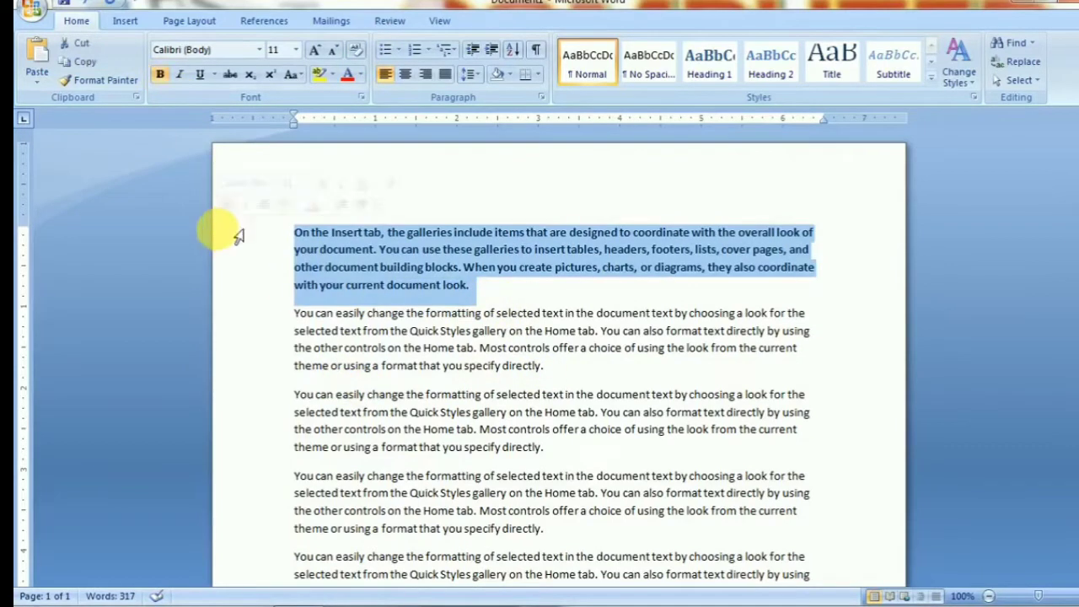
pyautogui.click(408, 381)
pyautogui.moveTo(472, 286); pyautogui.dragTo(282, 242)
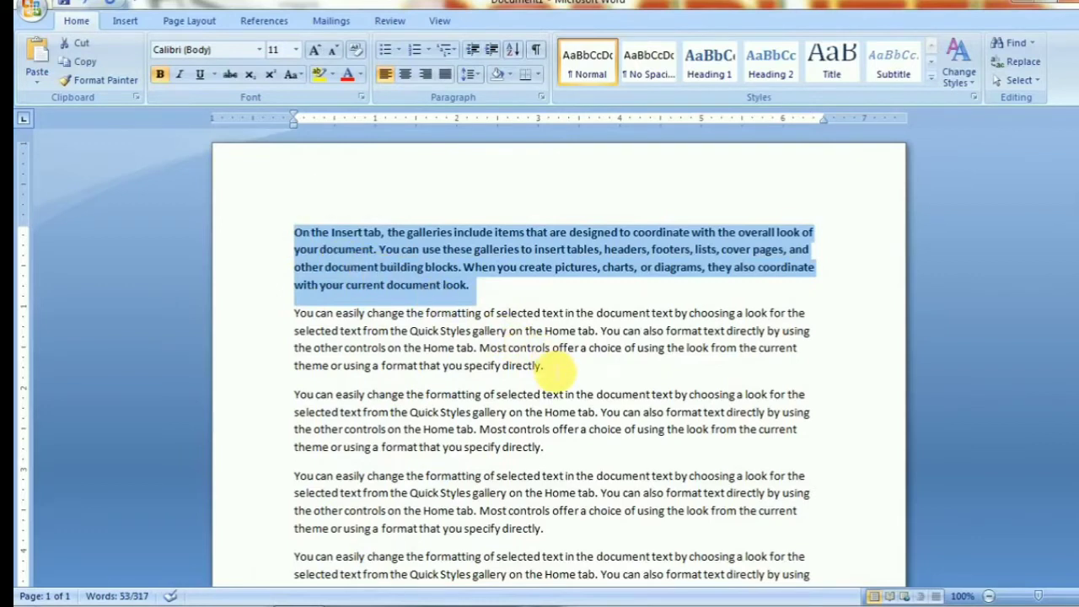
pyautogui.hotkey('ctrl', 'b')
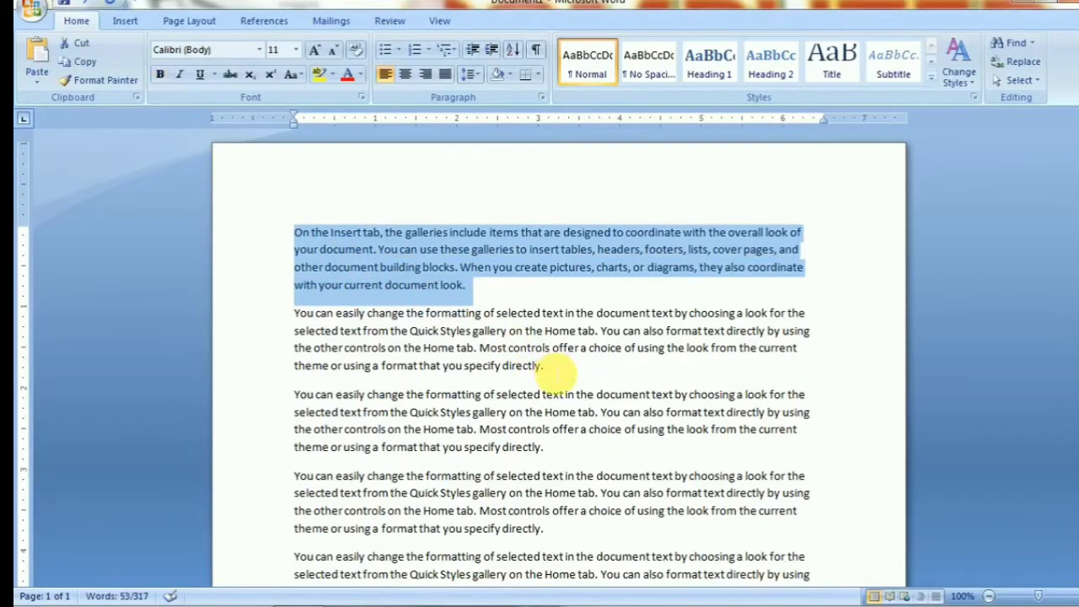
pyautogui.hotkey('ctrl', 'b')
pyautogui.click(558, 430)
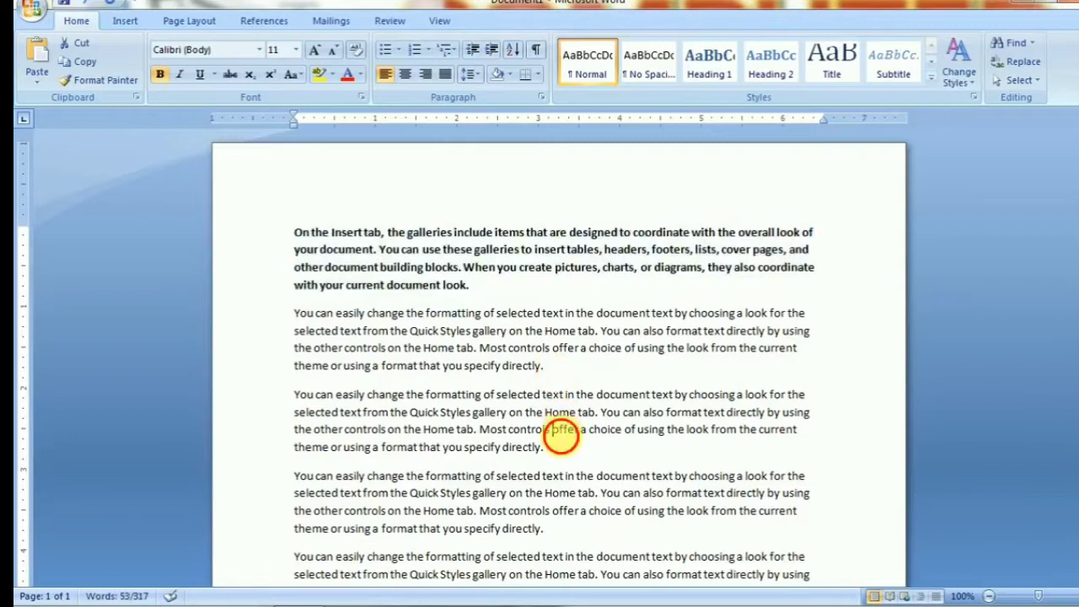
# - Italicize the second paragraph, switching the italics off and on again once
pyautogui.moveTo(546, 368); pyautogui.dragTo(269, 321)
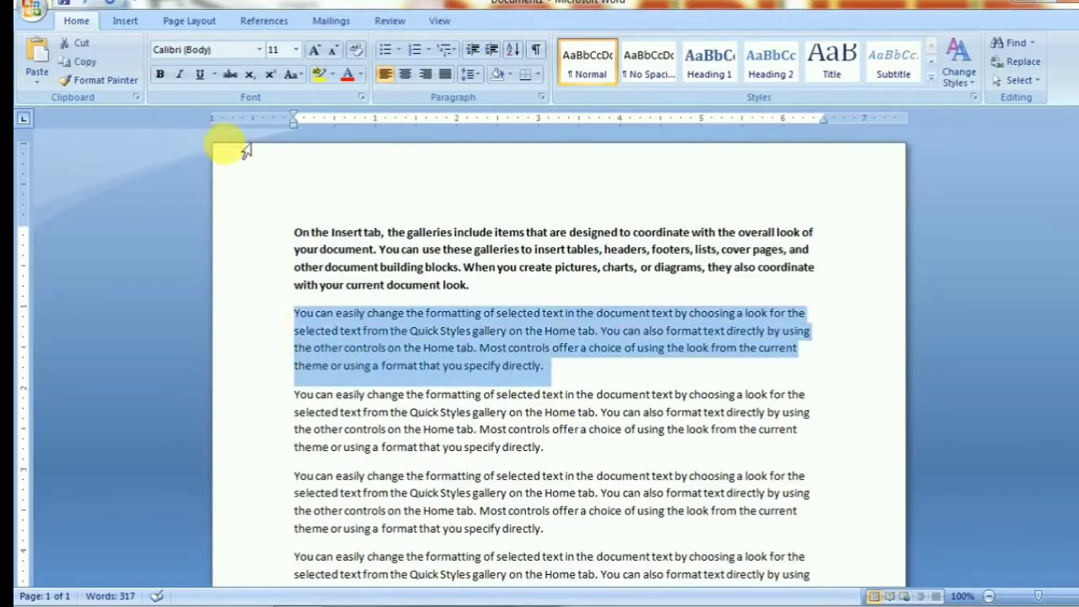
pyautogui.click(180, 75)
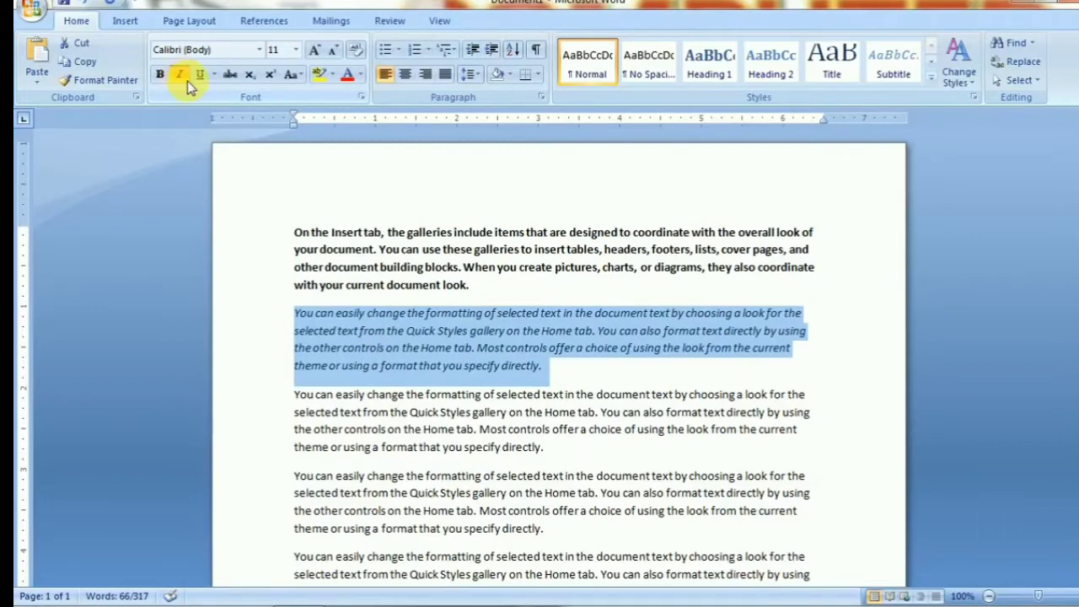
pyautogui.click(187, 81)
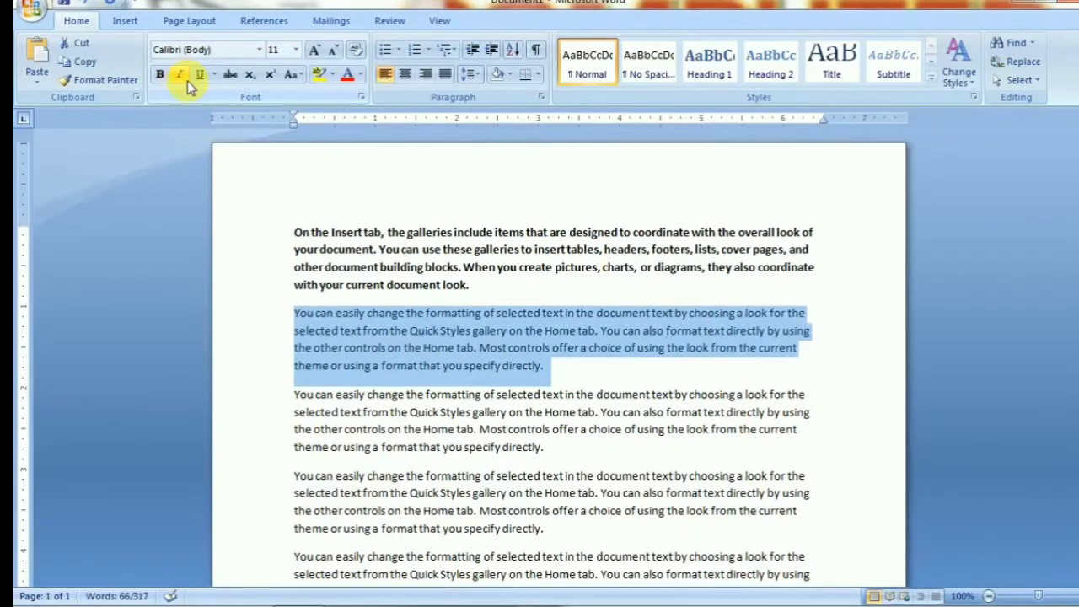
pyautogui.click(189, 81)
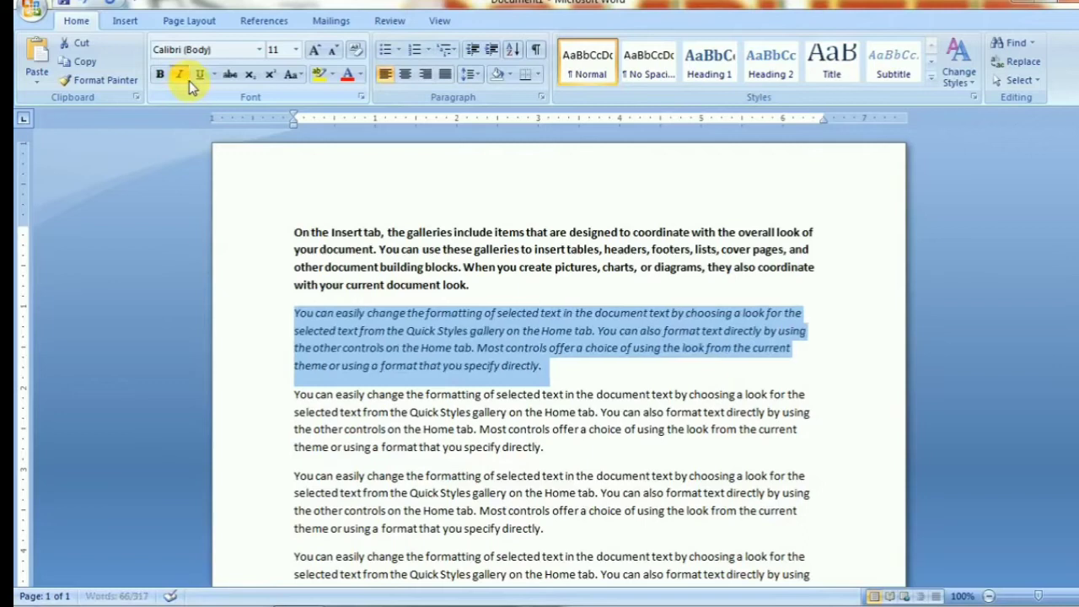
pyautogui.click(564, 475)
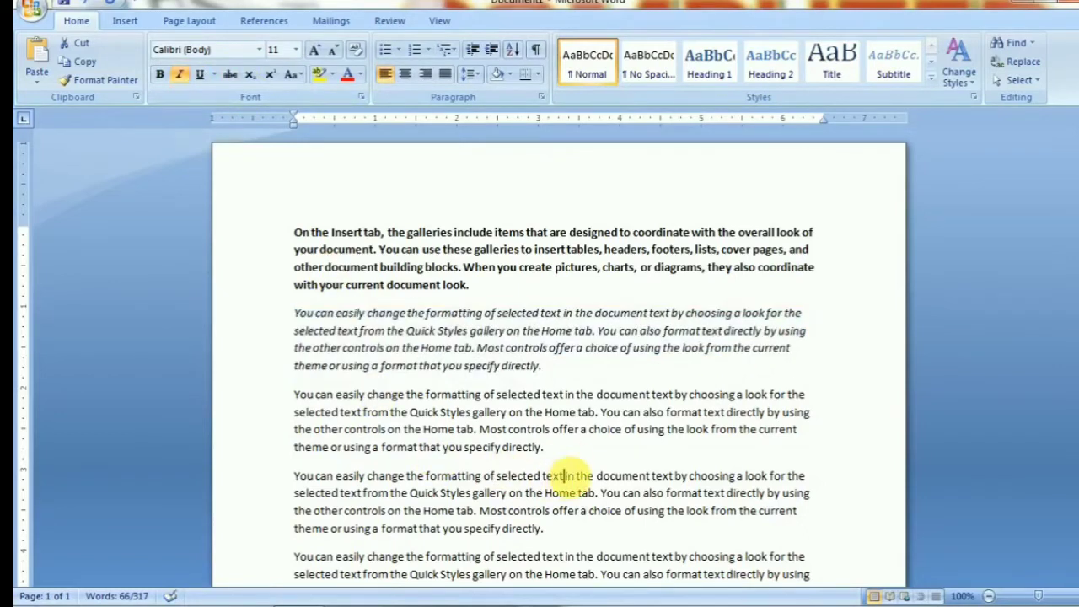
# - Underline the third paragraph and remove the underline again
pyautogui.moveTo(558, 460); pyautogui.dragTo(293, 395)
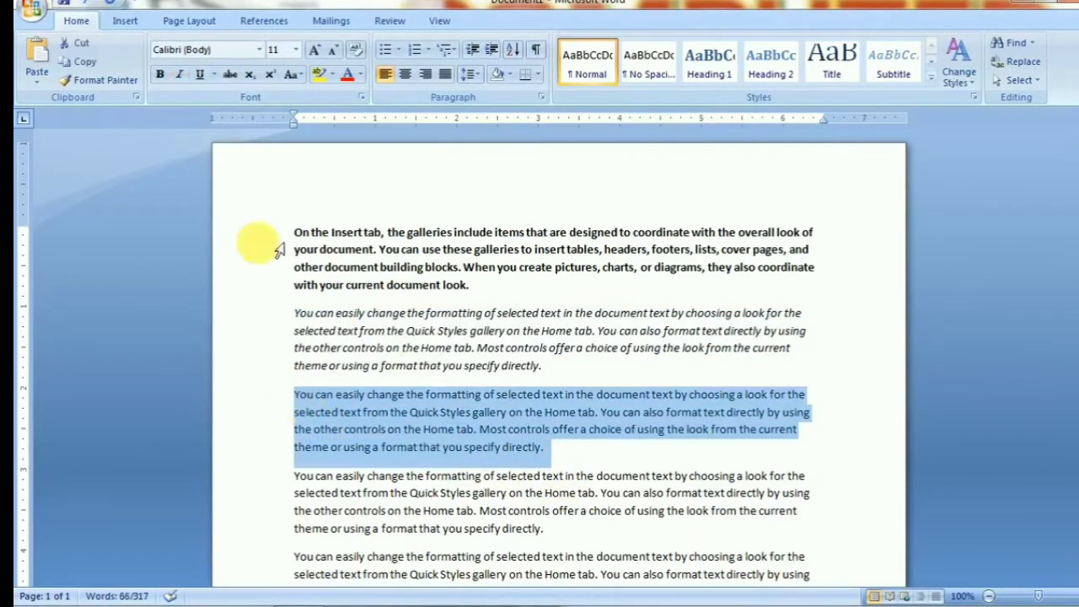
pyautogui.click(202, 76)
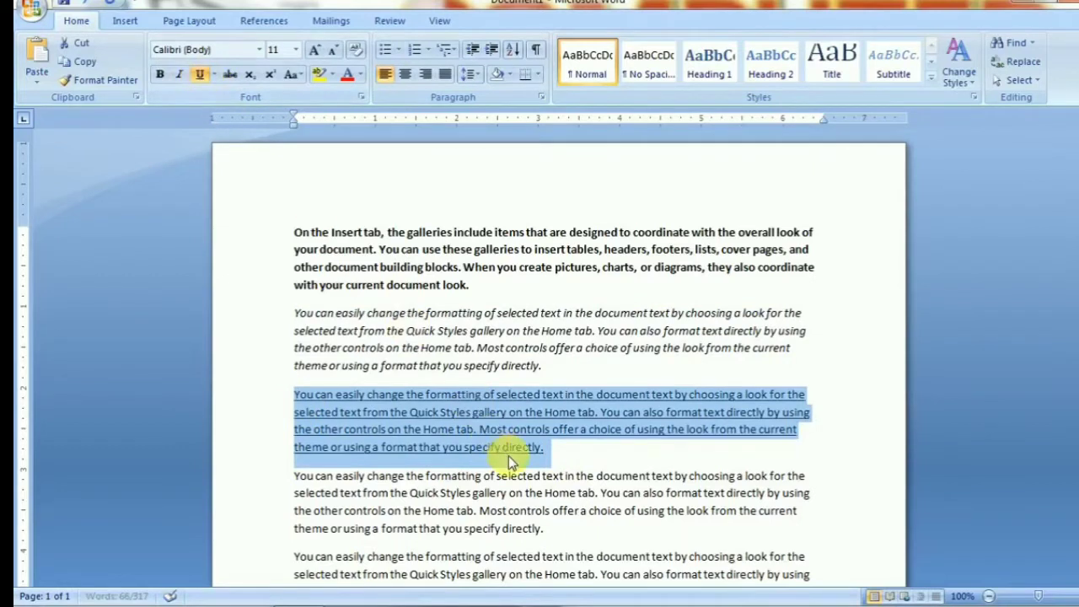
pyautogui.click(563, 477)
pyautogui.moveTo(552, 459); pyautogui.dragTo(292, 396)
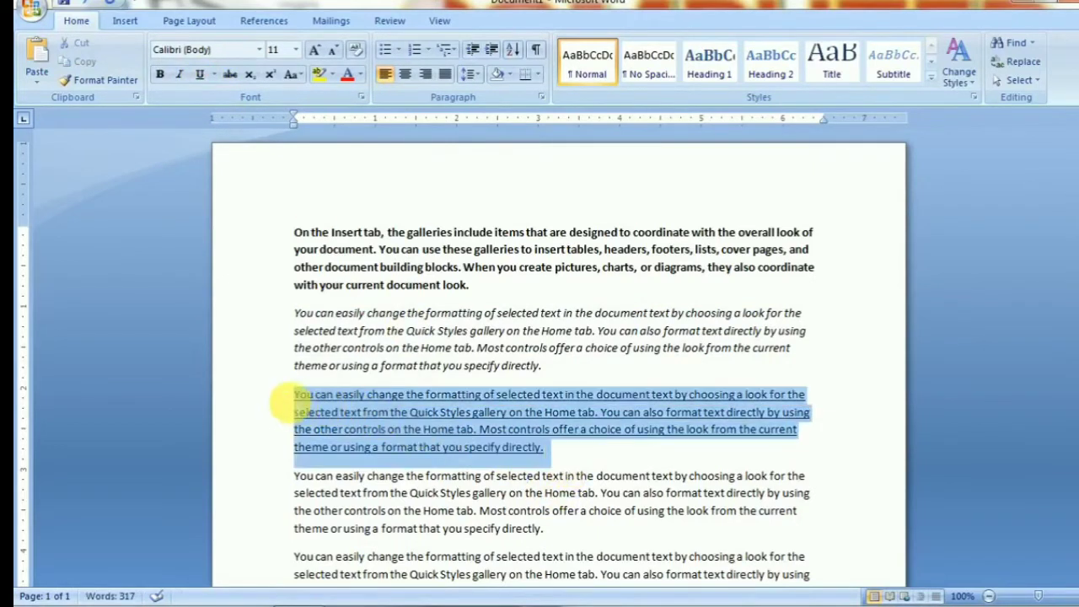
pyautogui.hotkey('ctrl', 'u')
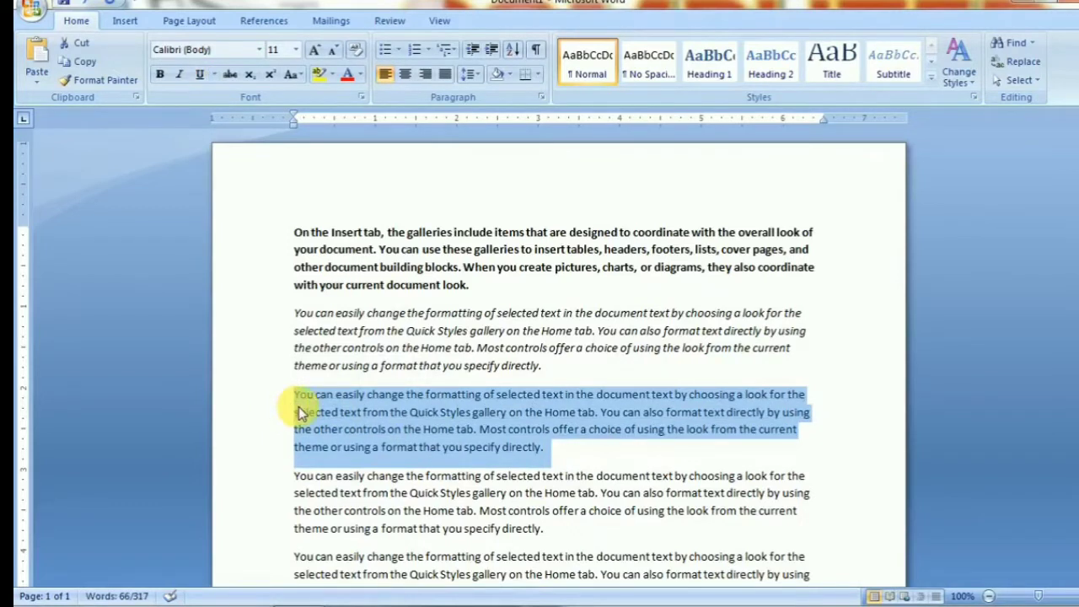
# - Strike through the words "document look." at the end of the first paragraph and remove the strikethrough again
pyautogui.moveTo(510, 295); pyautogui.dragTo(387, 285)
pyautogui.click(499, 289)
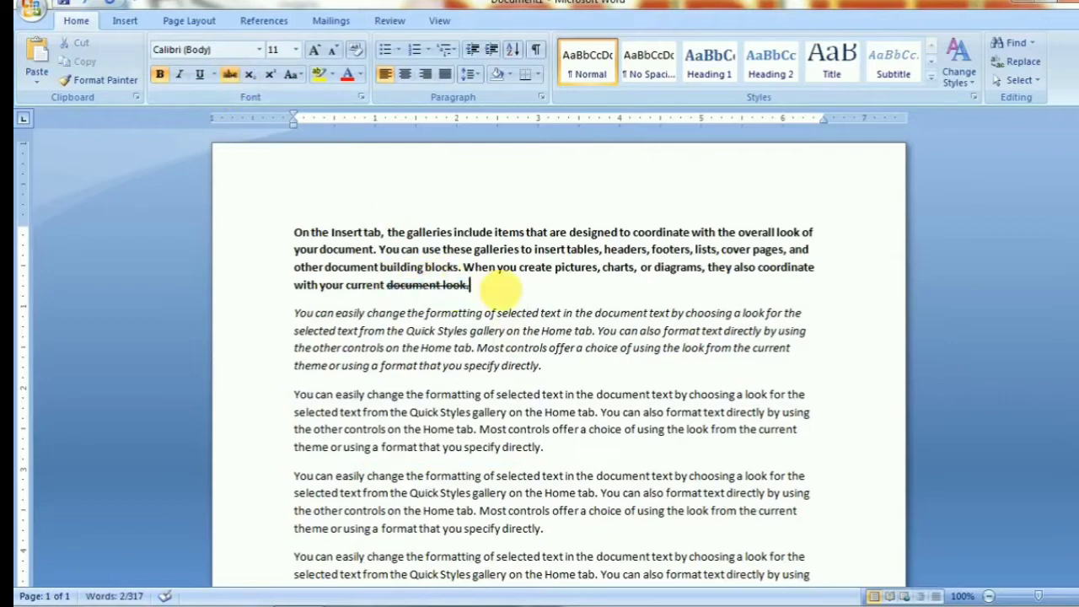
pyautogui.hotkey('ctrl', 'shift', 'Left')
pyautogui.hotkey('ctrl', 'shift', 'Left')
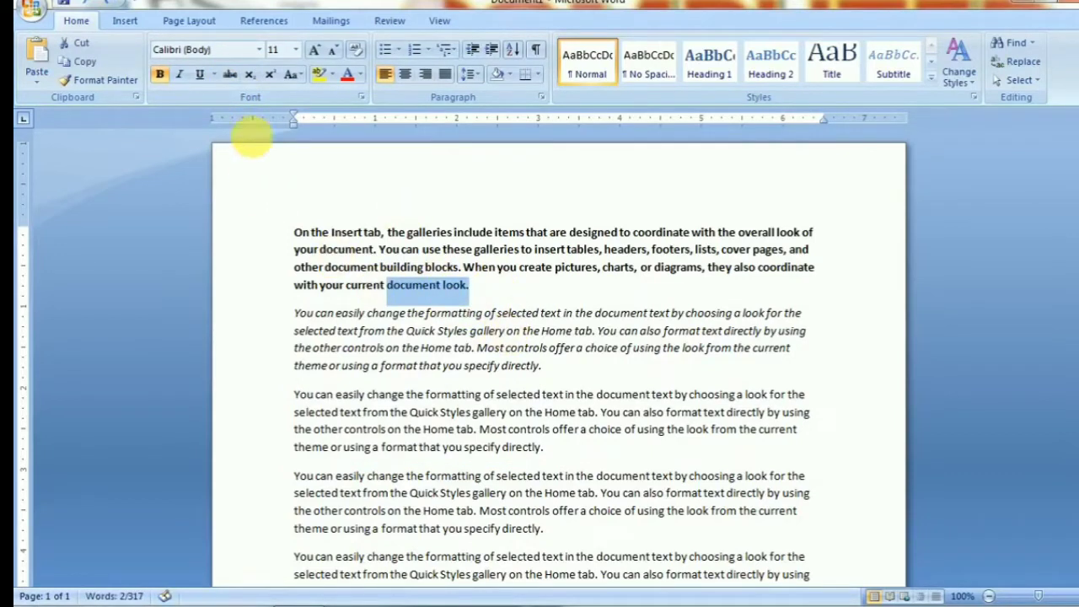
# - Delete the bold and italic paragraphs at the start of the document and insert an empty line above the remaining text
pyautogui.moveTo(552, 350); pyautogui.dragTo(276, 223)
pyautogui.press('Delete')
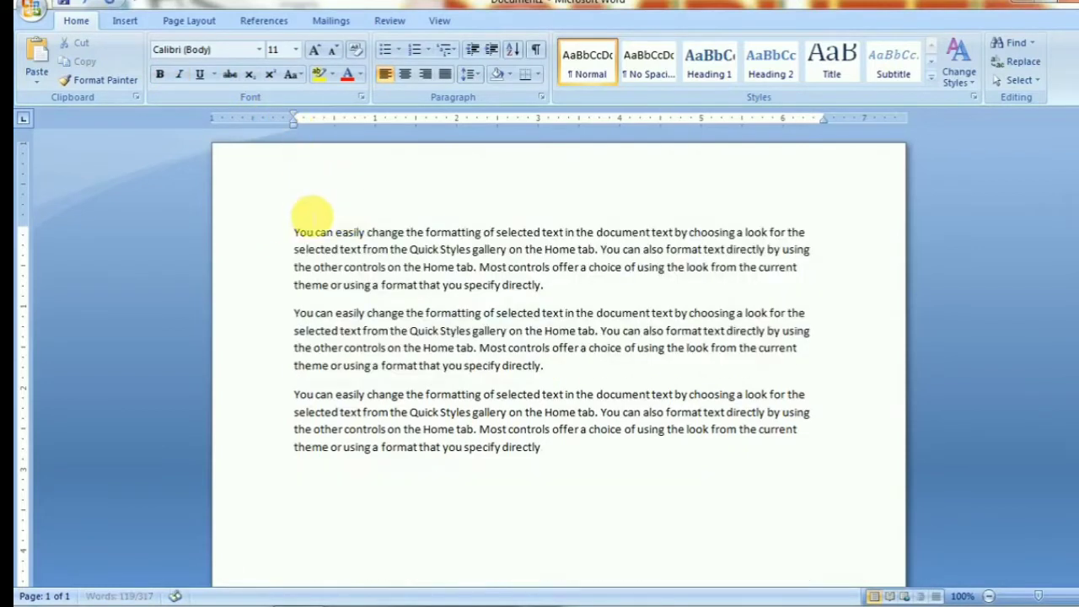
pyautogui.press('Return')
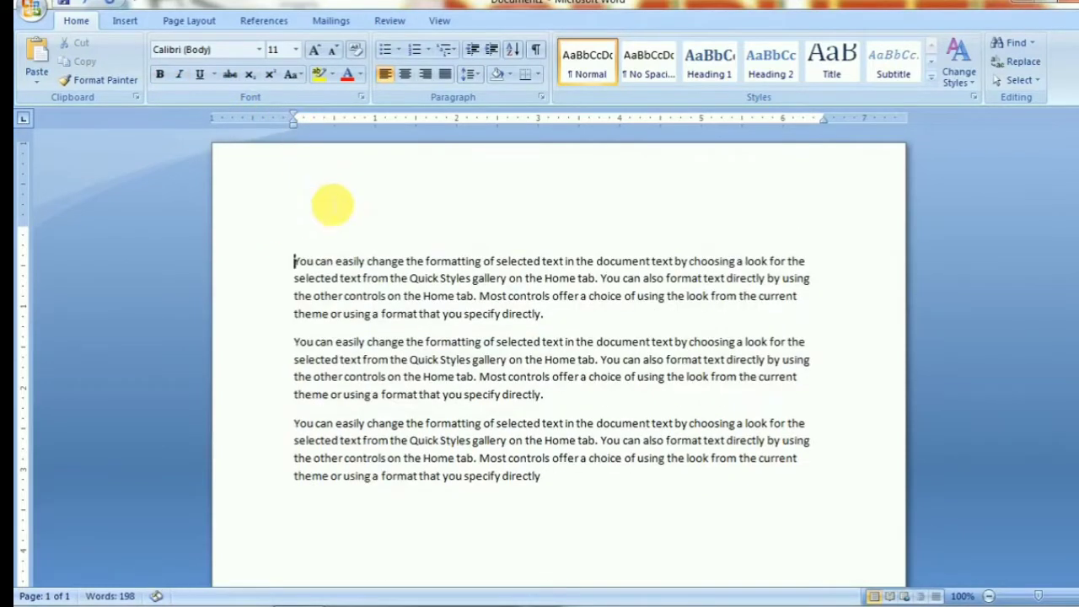
# - Enlarge the font on the empty first line to size 28 and enter the text "H2O 12t"
pyautogui.click(315, 52)
pyautogui.click(314, 53)
pyautogui.click(314, 52)
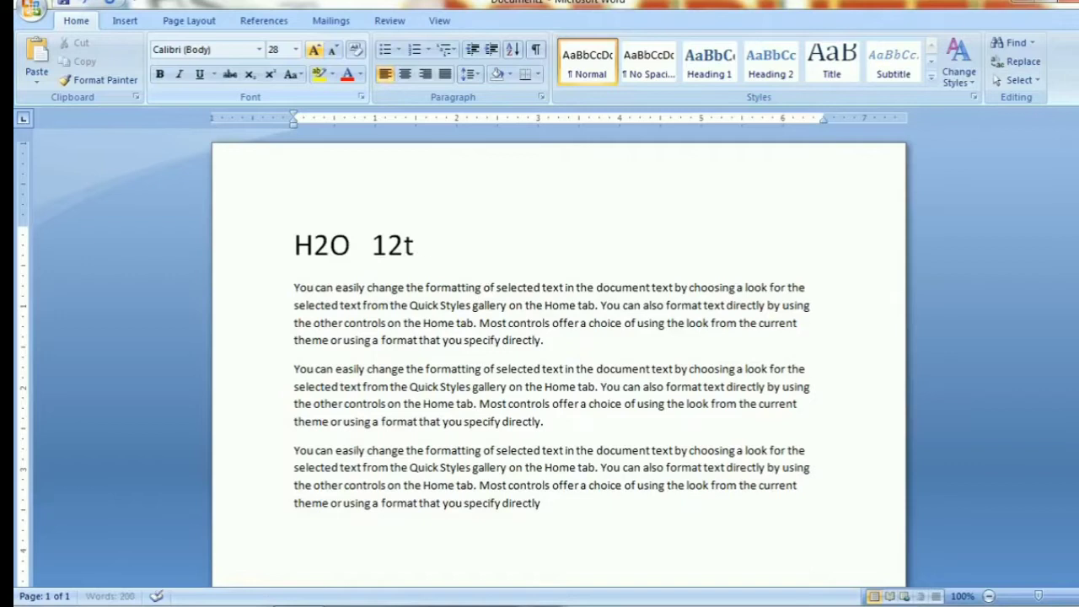
# - Complete the first line as "H2O 12th" and enlarge its font to size 80
pyautogui.moveTo(462, 250); pyautogui.dragTo(274, 261)
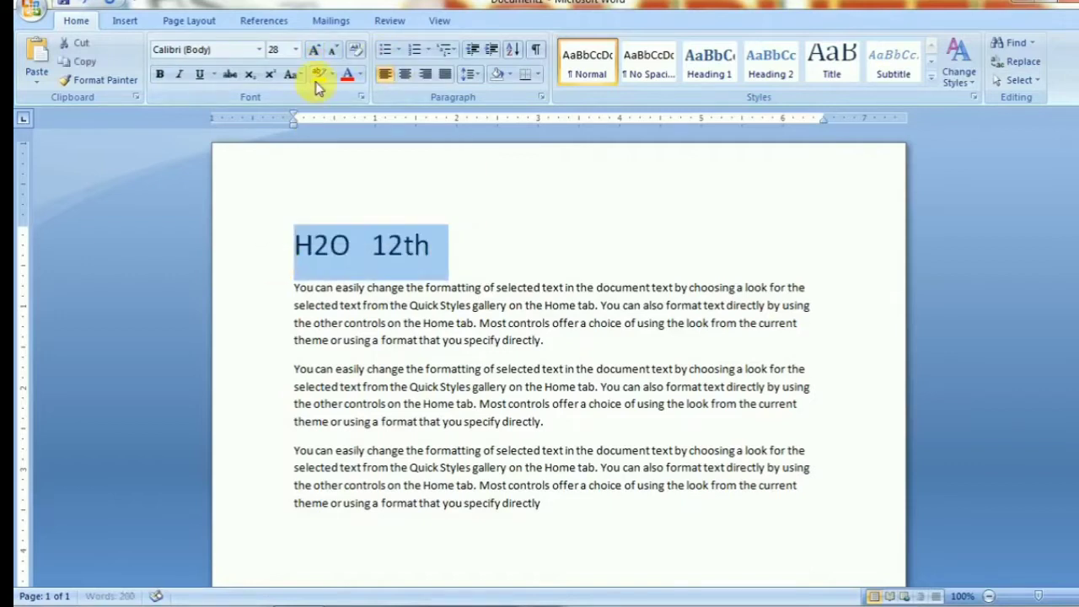
pyautogui.click(314, 52)
pyautogui.click(315, 52)
pyautogui.click(314, 52)
pyautogui.click(315, 52)
pyautogui.click(416, 423)
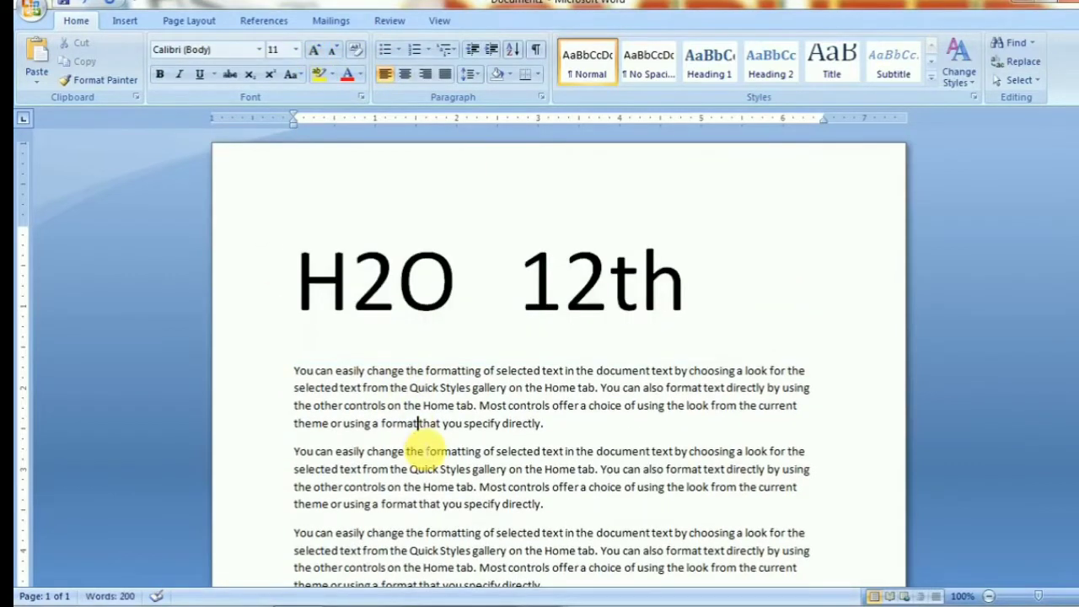
# - Format the 2 in "H2O" on the first line as subscript
pyautogui.moveTo(457, 295); pyautogui.dragTo(317, 294)
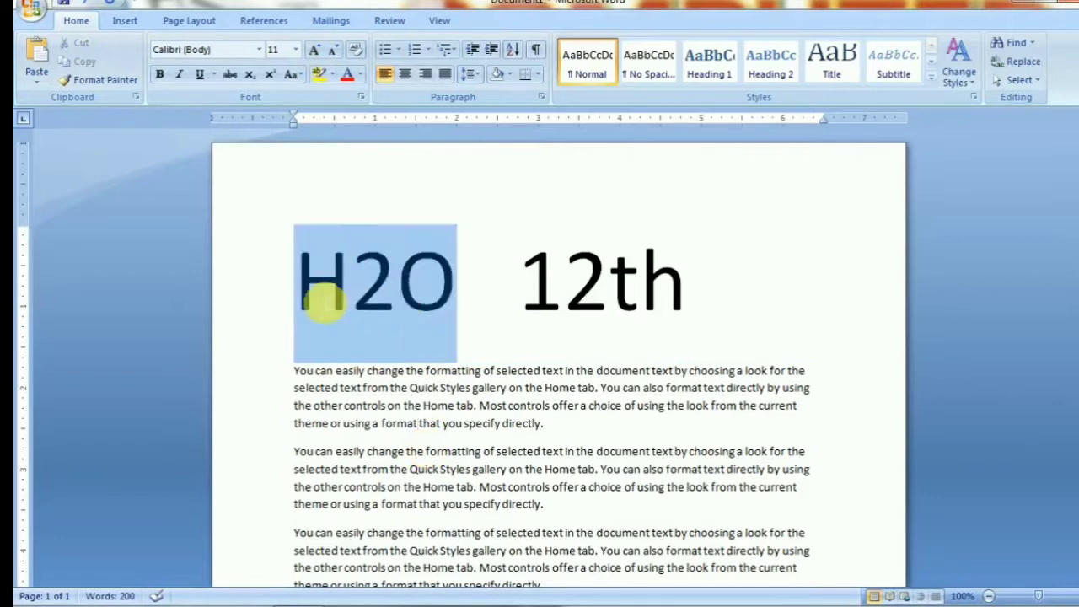
pyautogui.click(372, 406)
pyautogui.moveTo(393, 291); pyautogui.dragTo(352, 293)
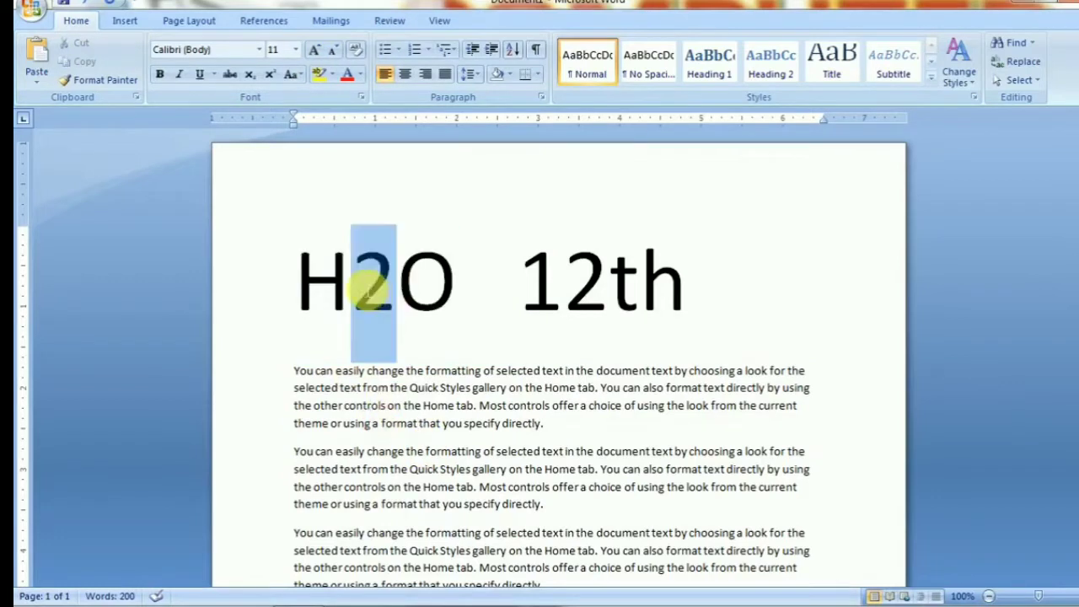
pyautogui.click(249, 74)
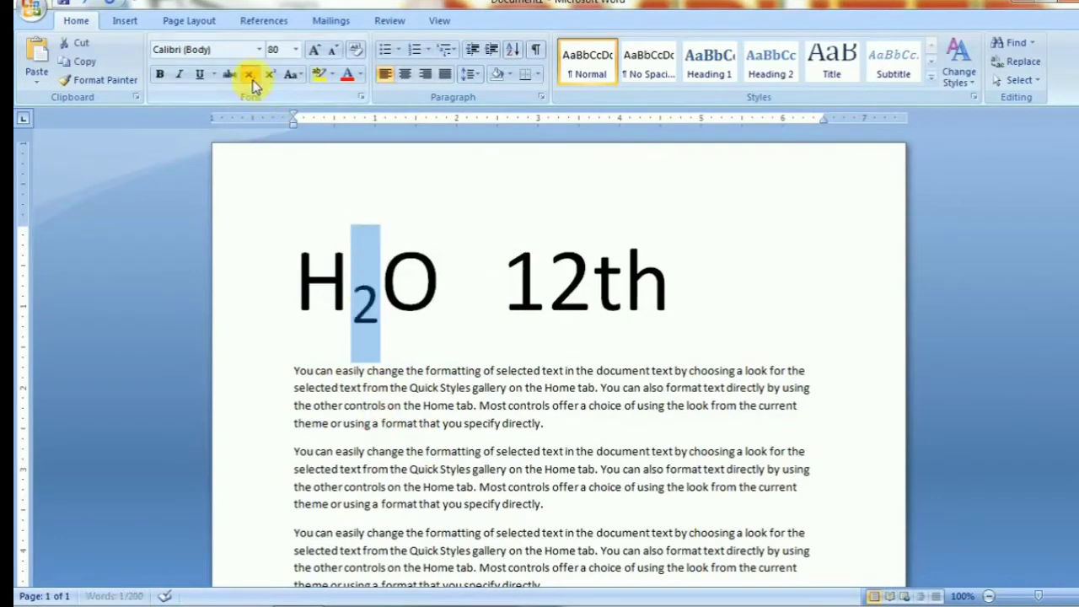
pyautogui.click(378, 368)
pyautogui.click(439, 295)
pyautogui.moveTo(439, 295); pyautogui.dragTo(291, 291)
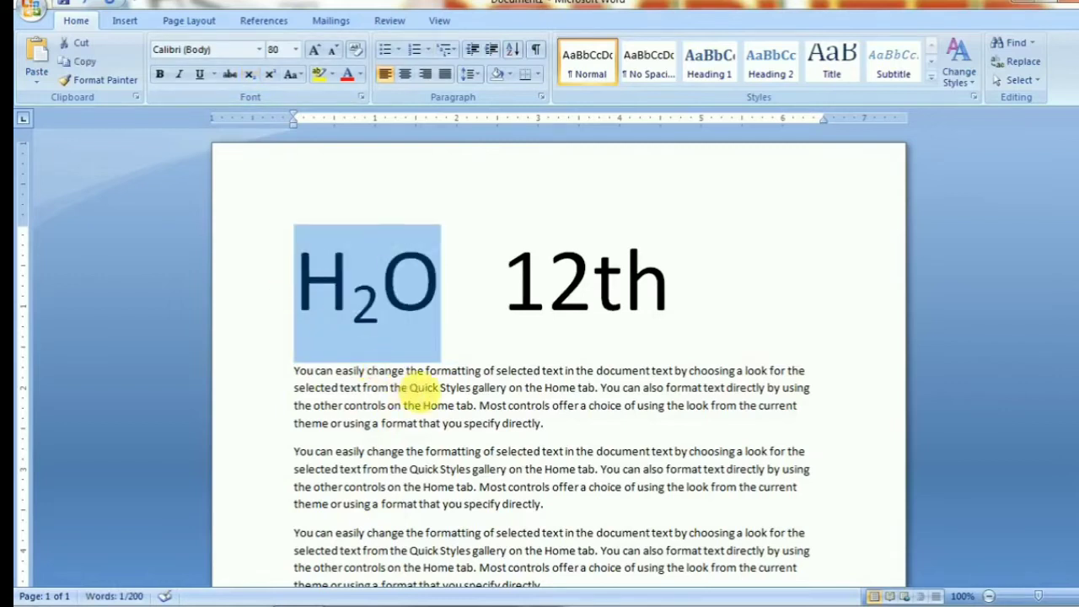
pyautogui.click(416, 387)
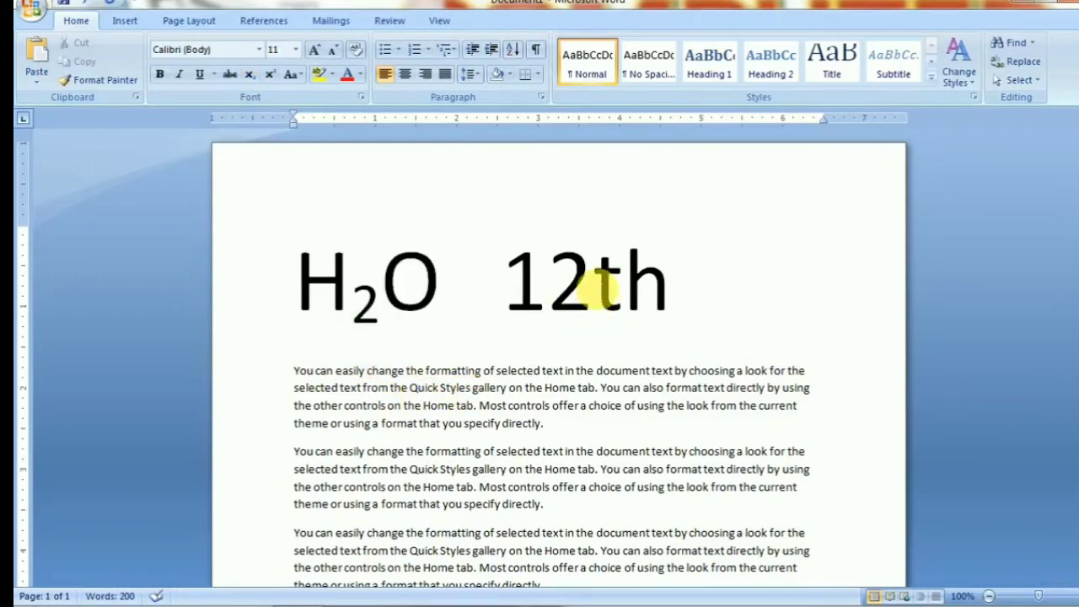
# - Format the "th" in "12th" on the first line as superscript
pyautogui.moveTo(600, 286); pyautogui.dragTo(686, 281)
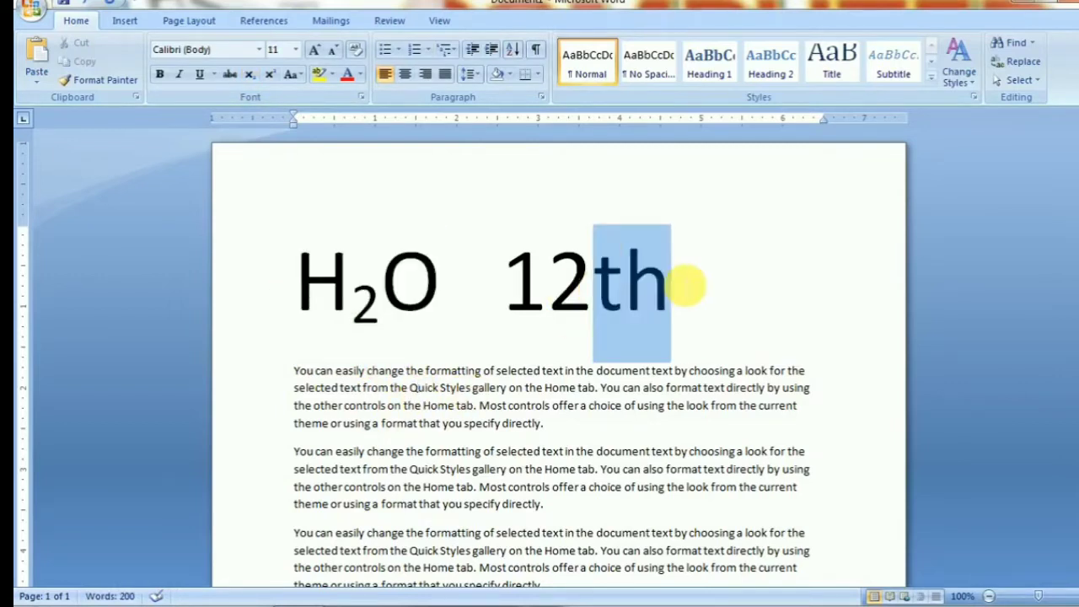
pyautogui.click(271, 75)
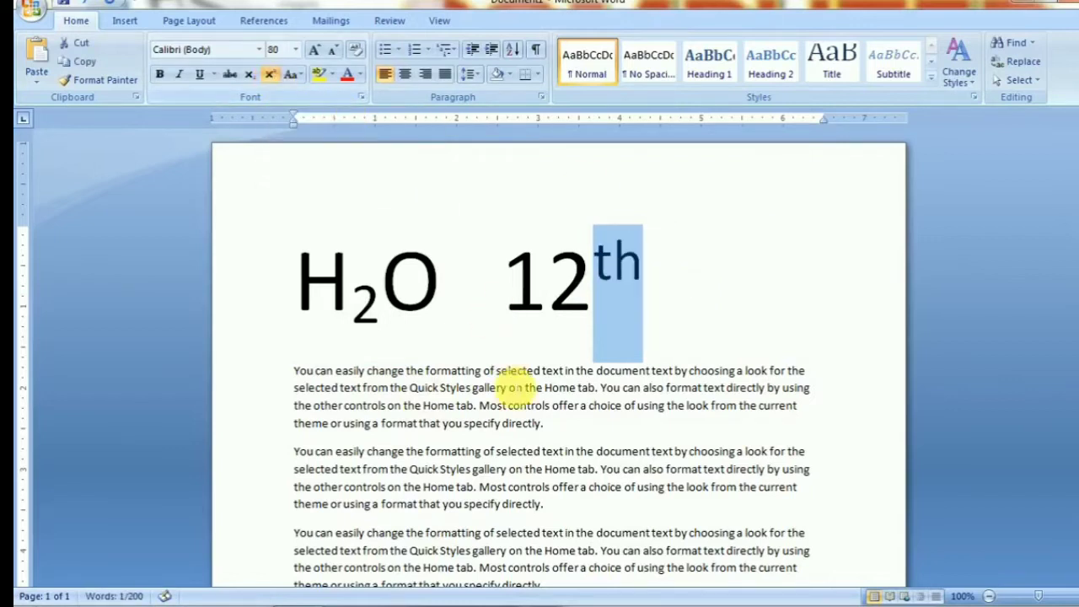
pyautogui.click(511, 388)
pyautogui.moveTo(508, 283); pyautogui.dragTo(647, 270)
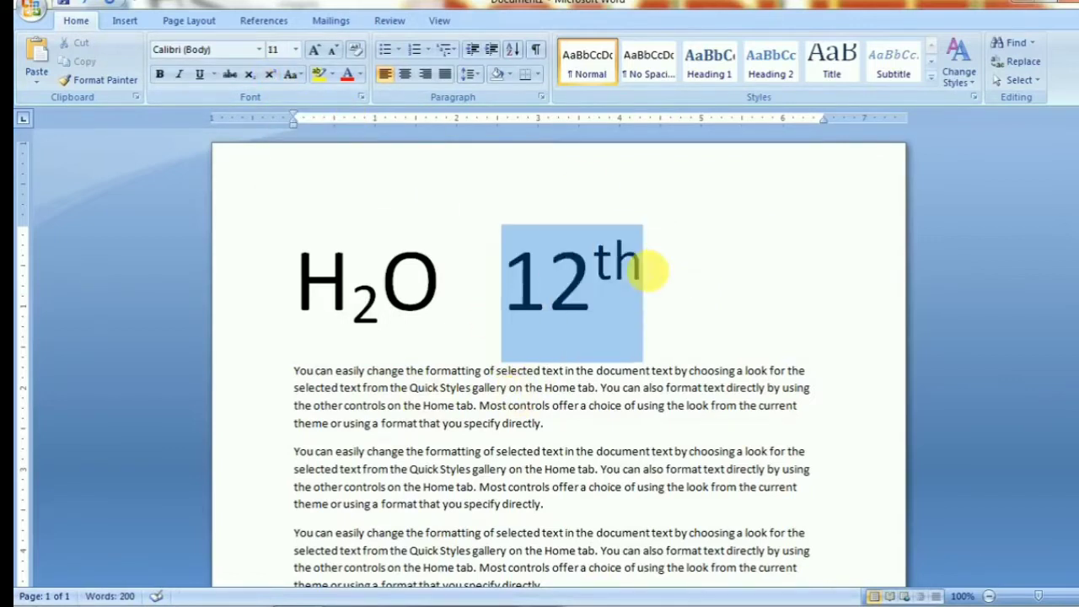
# - Toggle the subscript on the 2 in "H2O" off and on repeatedly, leaving it subscripted
pyautogui.moveTo(385, 312); pyautogui.dragTo(348, 315)
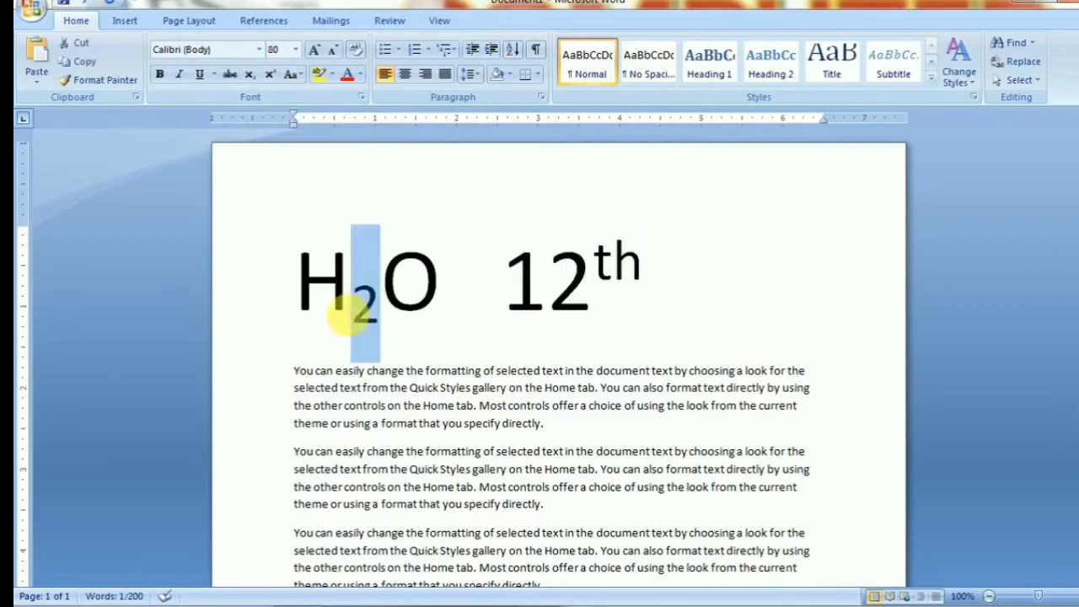
pyautogui.click(434, 388)
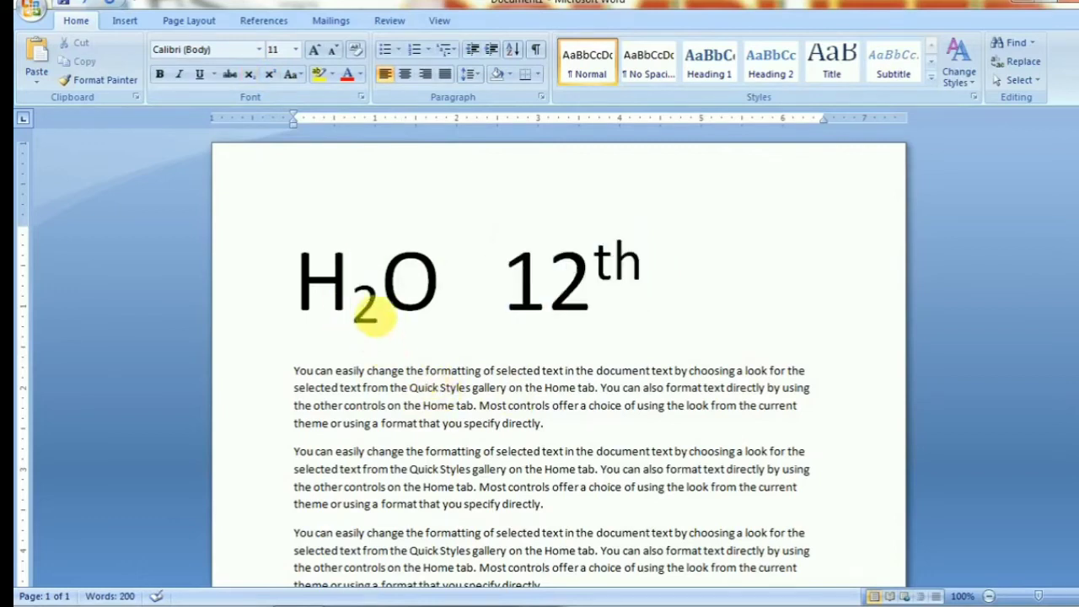
pyautogui.moveTo(381, 307); pyautogui.dragTo(354, 305)
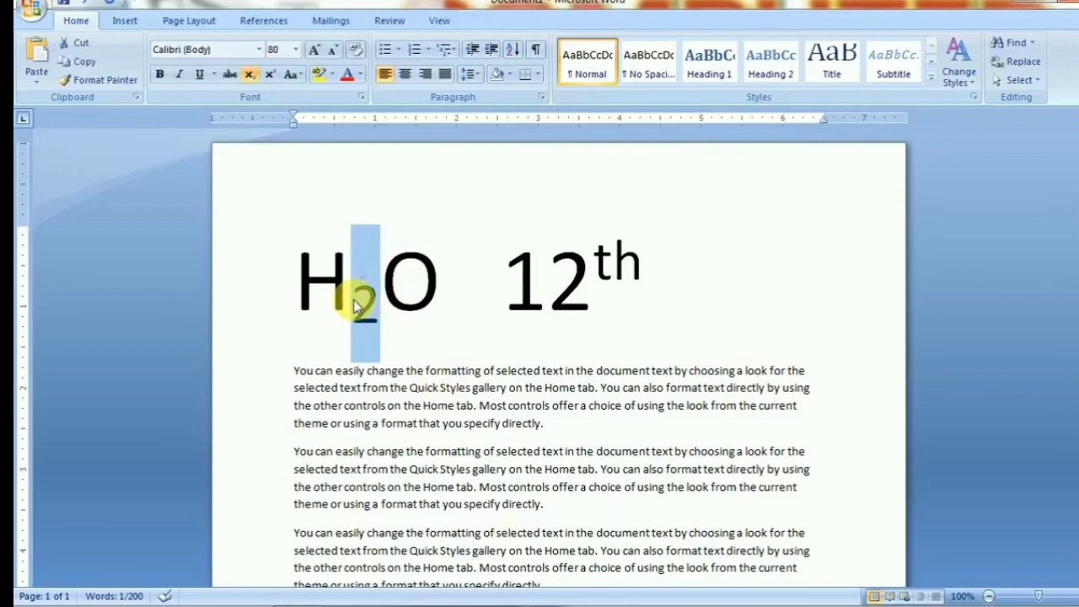
pyautogui.hotkey('ctrl', '=')
pyautogui.hotkey('ctrl', '=')
pyautogui.hotkey('ctrl', '=')
pyautogui.hotkey('ctrl', '=')
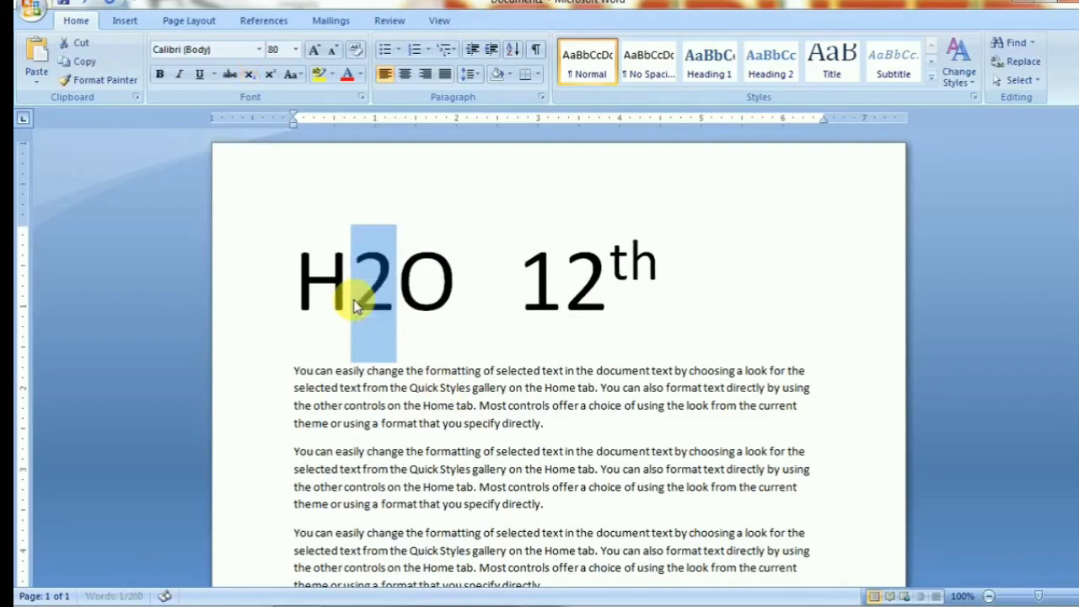
pyautogui.click(642, 320)
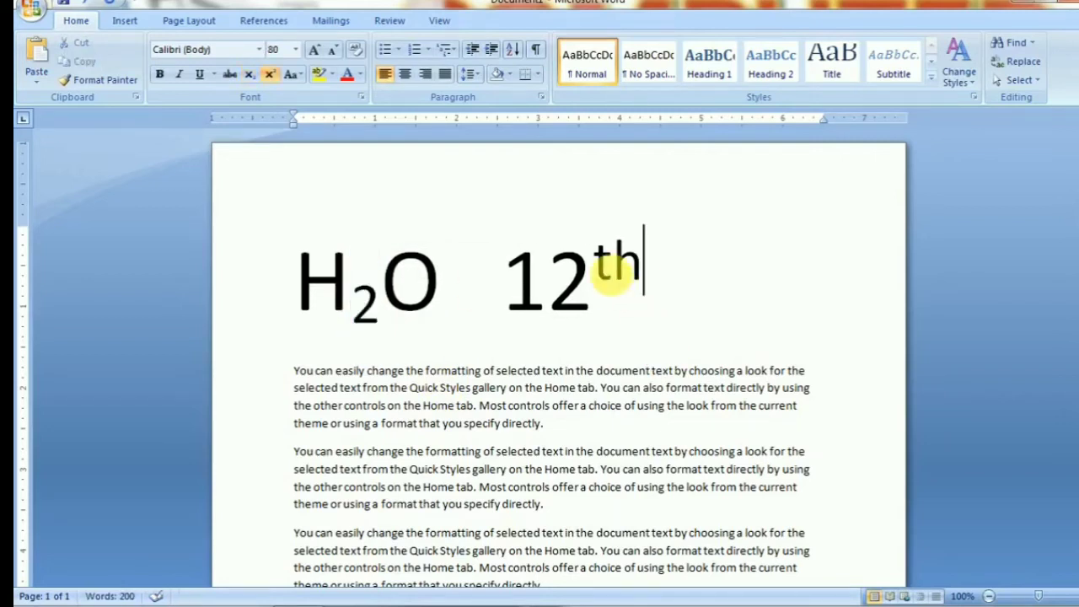
# - Toggle the superscript on the "th" in "12th" off and on repeatedly, leaving it superscripted
pyautogui.moveTo(593, 268); pyautogui.dragTo(642, 268)
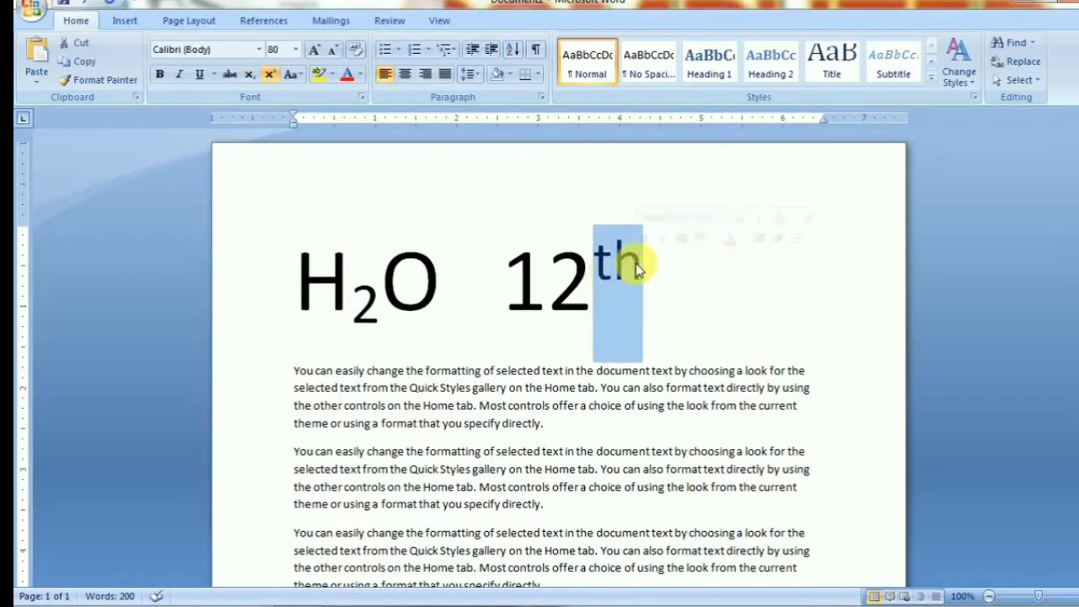
pyautogui.hotkey('ctrl', 'shift', '=')
pyautogui.hotkey('ctrl', 'shift', '=')
pyautogui.hotkey('ctrl', 'shift', '=')
pyautogui.hotkey('ctrl', 'shift', '=')
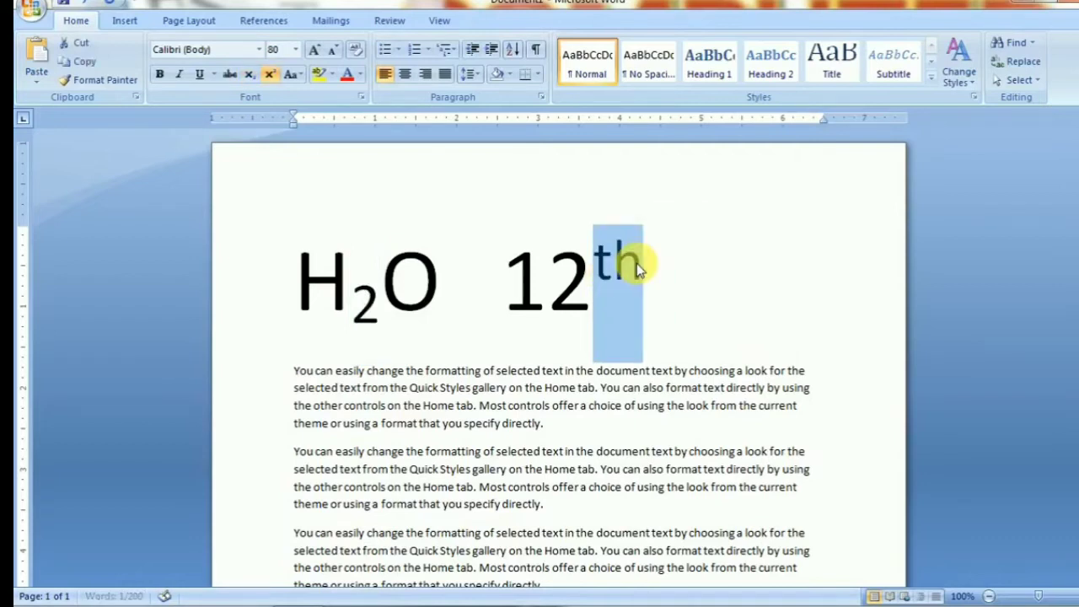
pyautogui.hotkey('ctrl', 'shift', '=')
pyautogui.hotkey('ctrl', 'shift', '=')
# - Delete the whole "H2O 12th" line above the three paragraphs
pyautogui.click(682, 288)
pyautogui.click(277, 325)
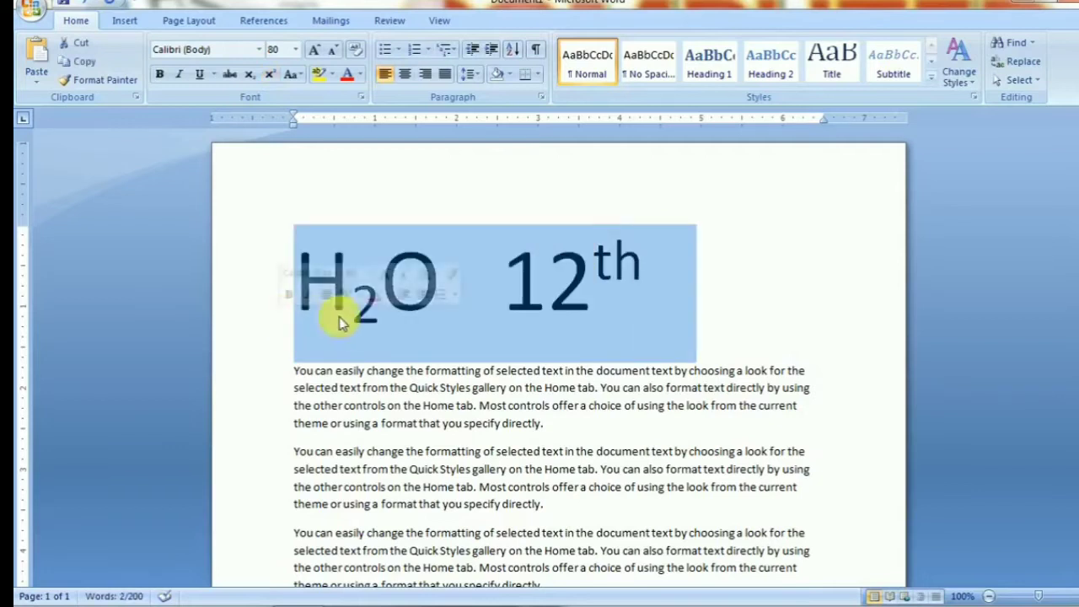
pyautogui.press('Delete')
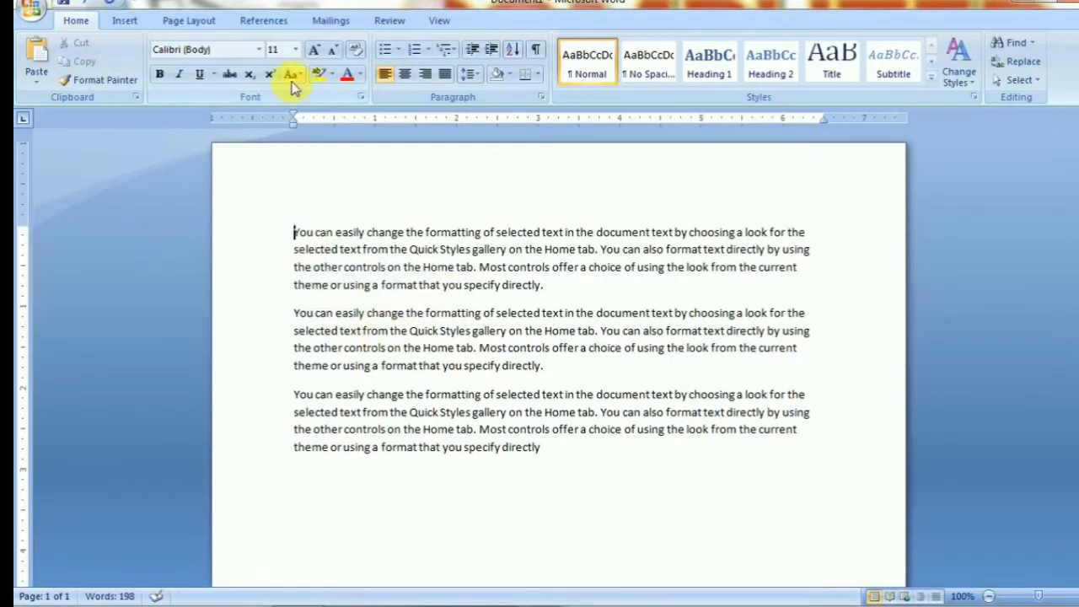
# - Change all three paragraphs to UPPERCASE and from there to Capitalize Each Word
pyautogui.moveTo(574, 465); pyautogui.dragTo(260, 230)
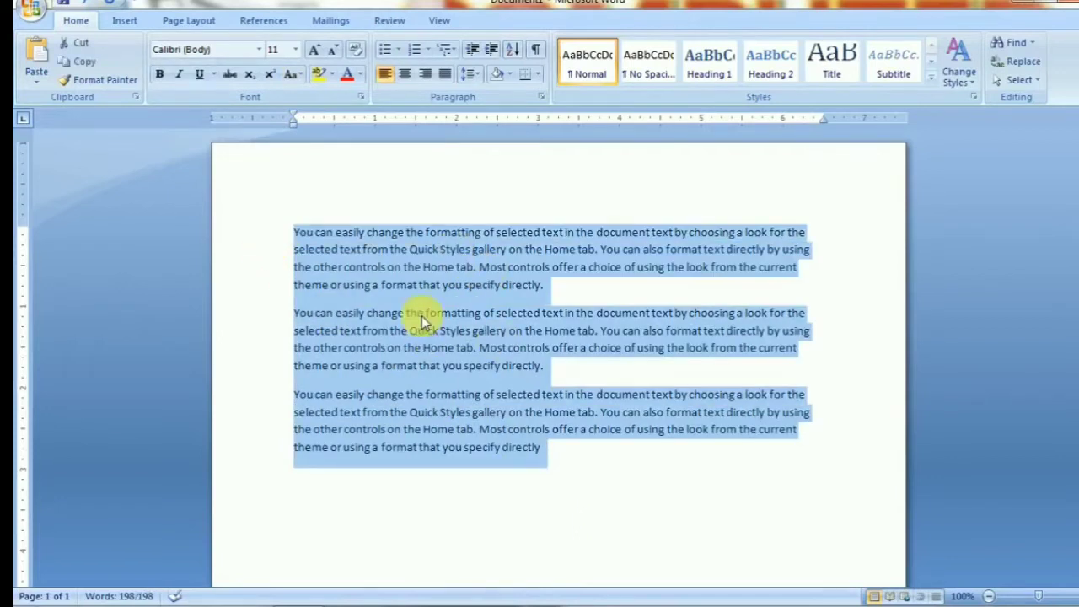
pyautogui.click(573, 464)
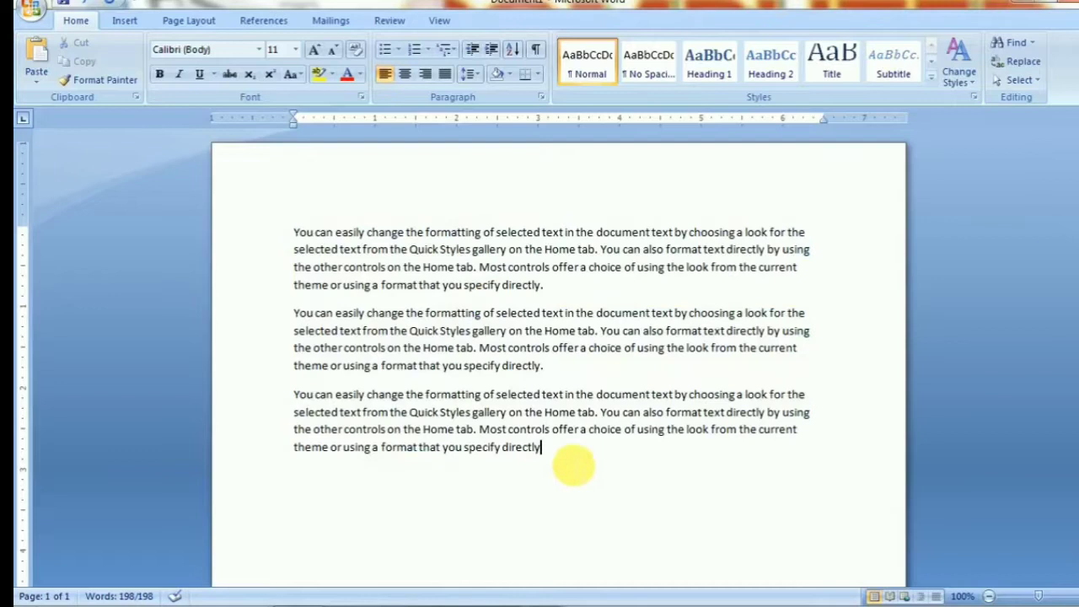
pyautogui.moveTo(573, 466); pyautogui.dragTo(281, 233)
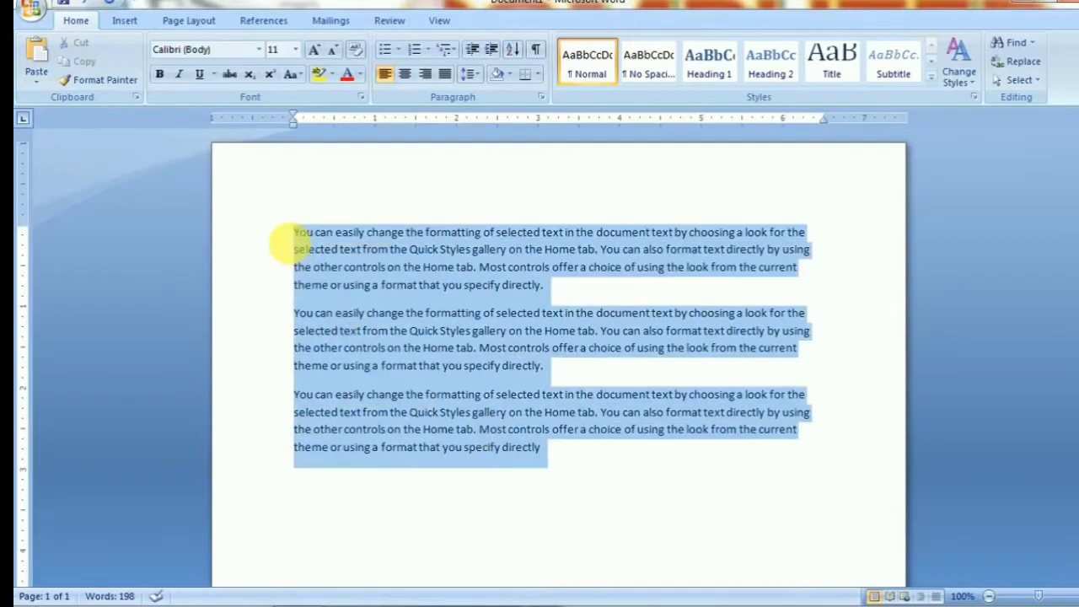
pyautogui.click(301, 74)
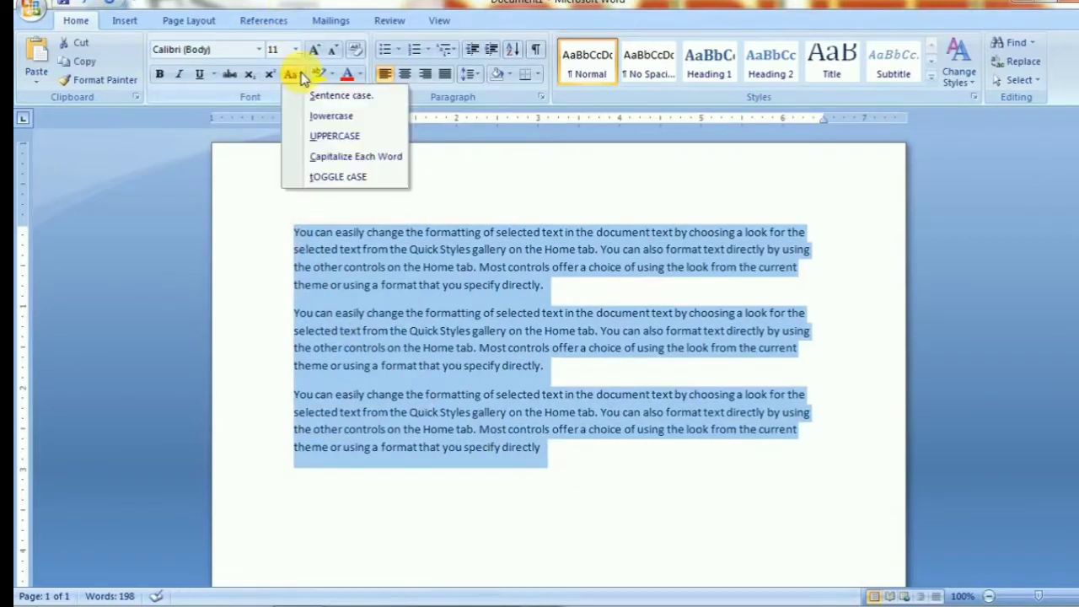
pyautogui.click(318, 133)
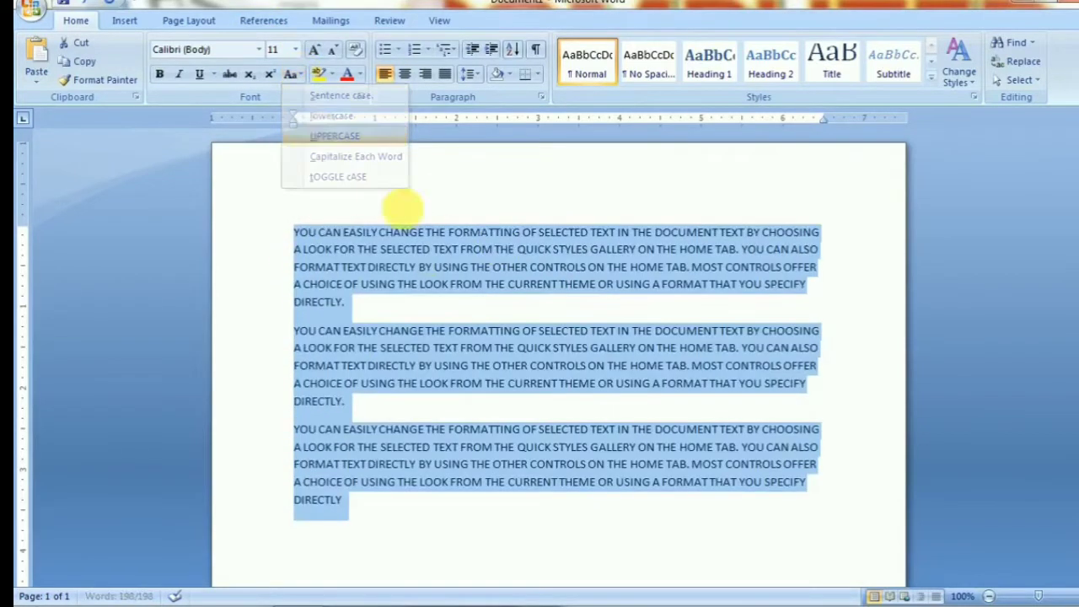
pyautogui.click(291, 74)
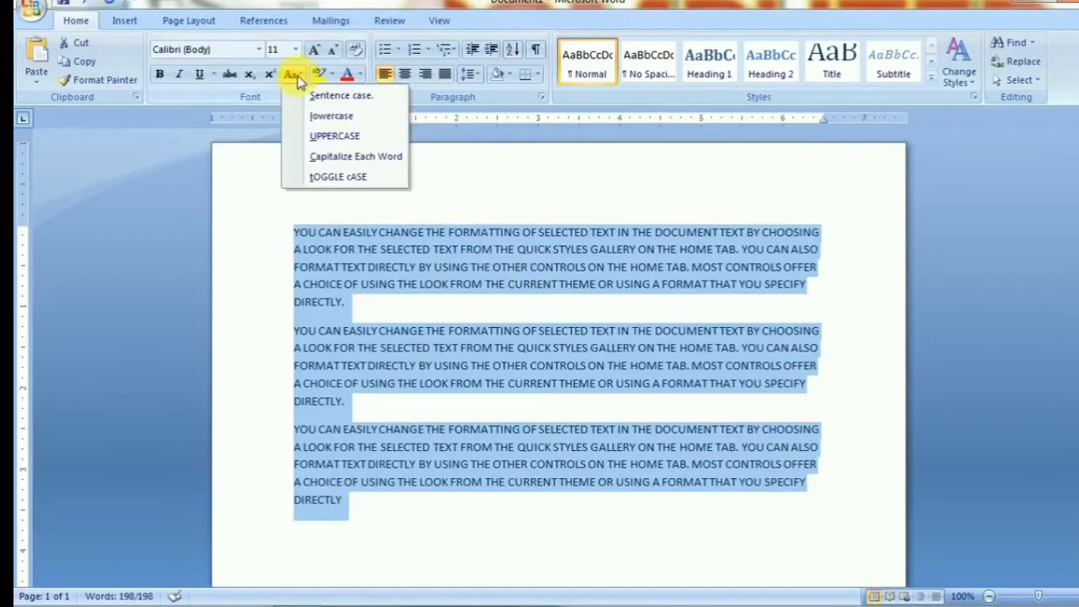
pyautogui.click(320, 160)
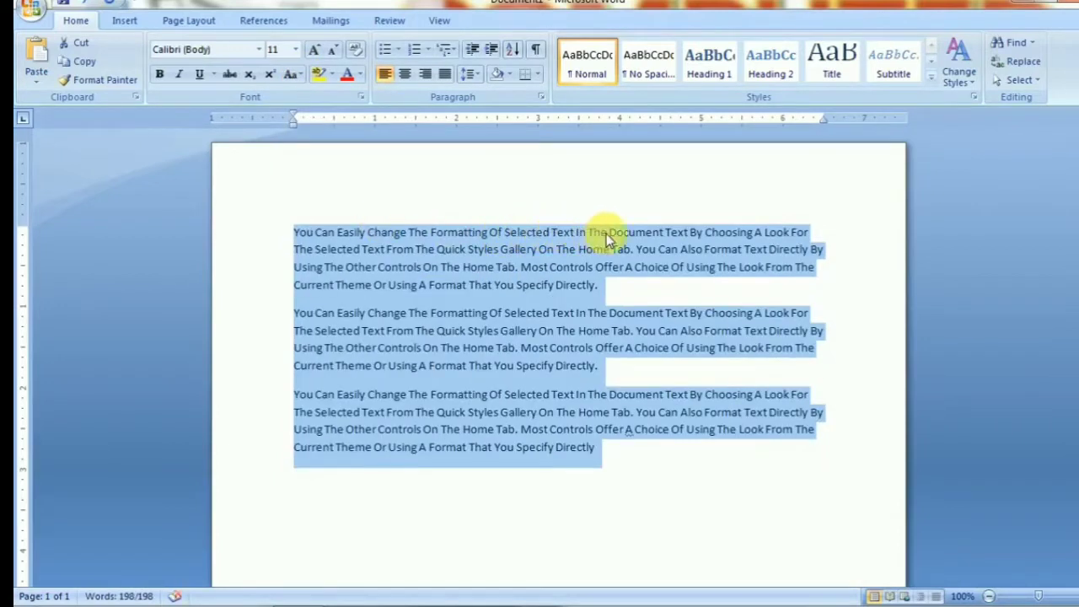
# - Apply tOGGLE cASE to all three paragraphs and then change them to Sentence case
pyautogui.click(291, 74)
pyautogui.click(341, 178)
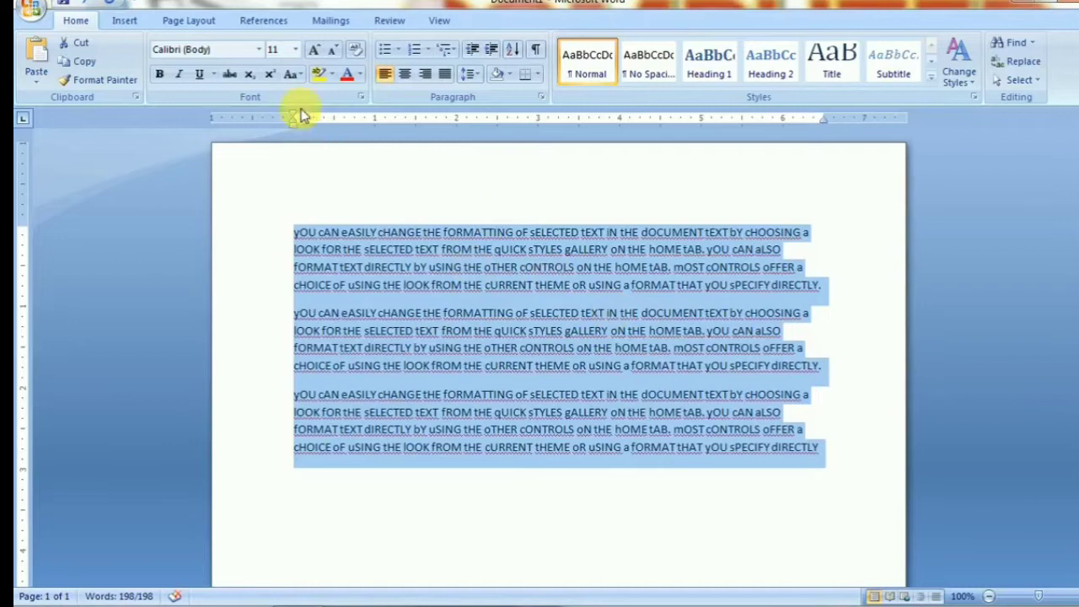
pyautogui.click(291, 74)
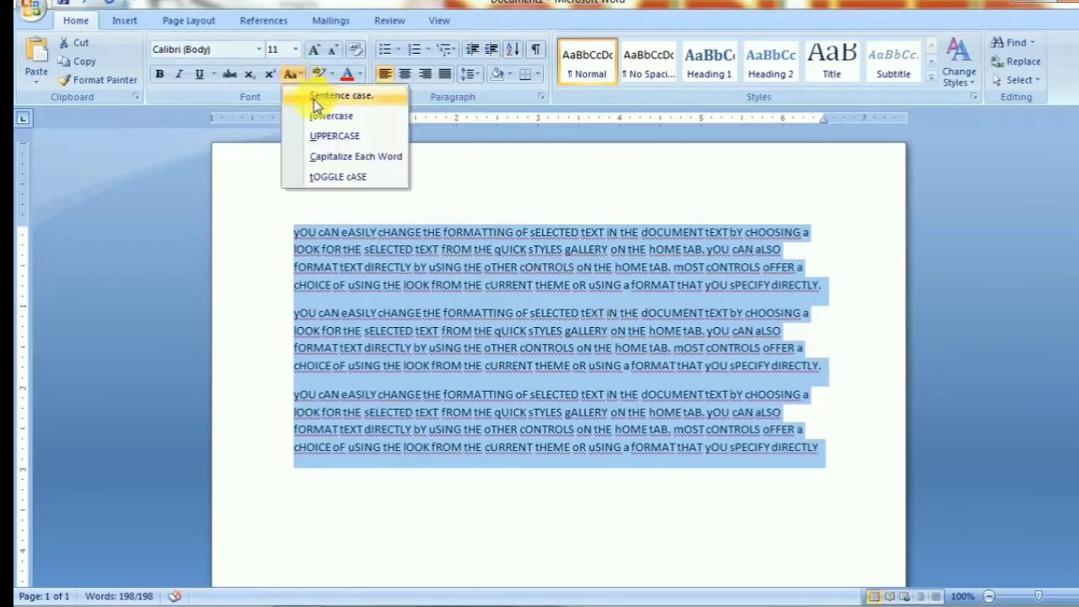
pyautogui.click(313, 100)
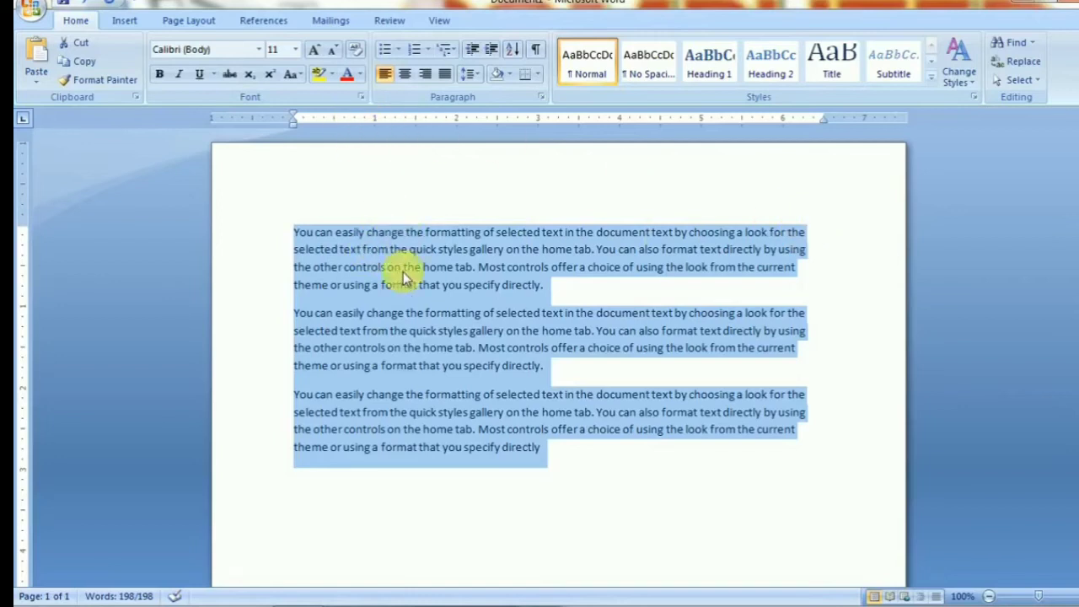
# - Preview gray text highlighting on all three paragraphs without applying it
pyautogui.click(334, 76)
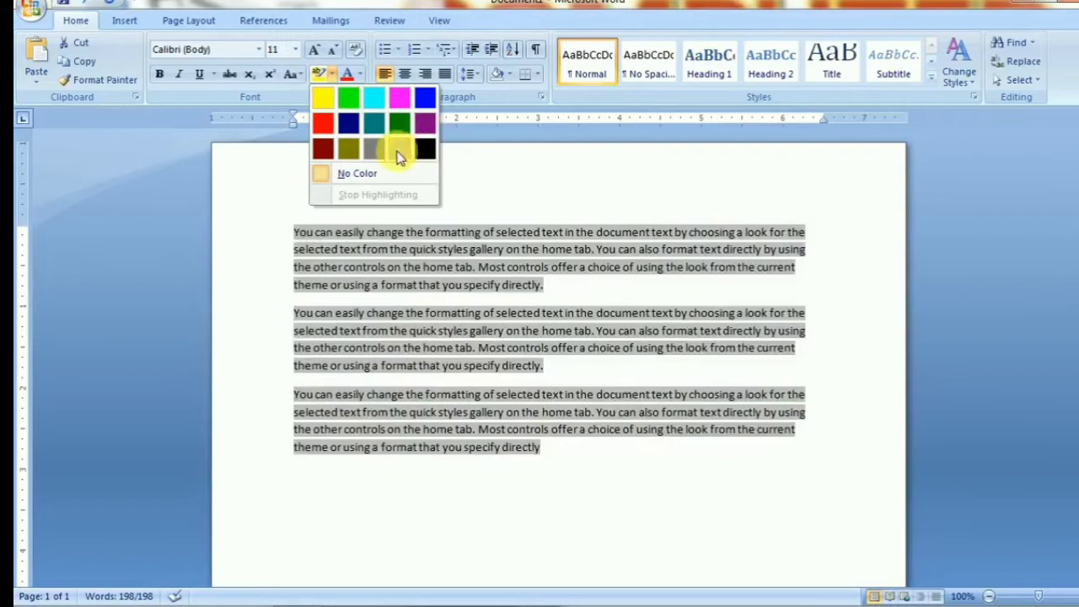
pyautogui.click(506, 173)
pyautogui.click(567, 232)
# - Set the font color of the first paragraph to the standard red
pyautogui.moveTo(549, 285); pyautogui.dragTo(312, 211)
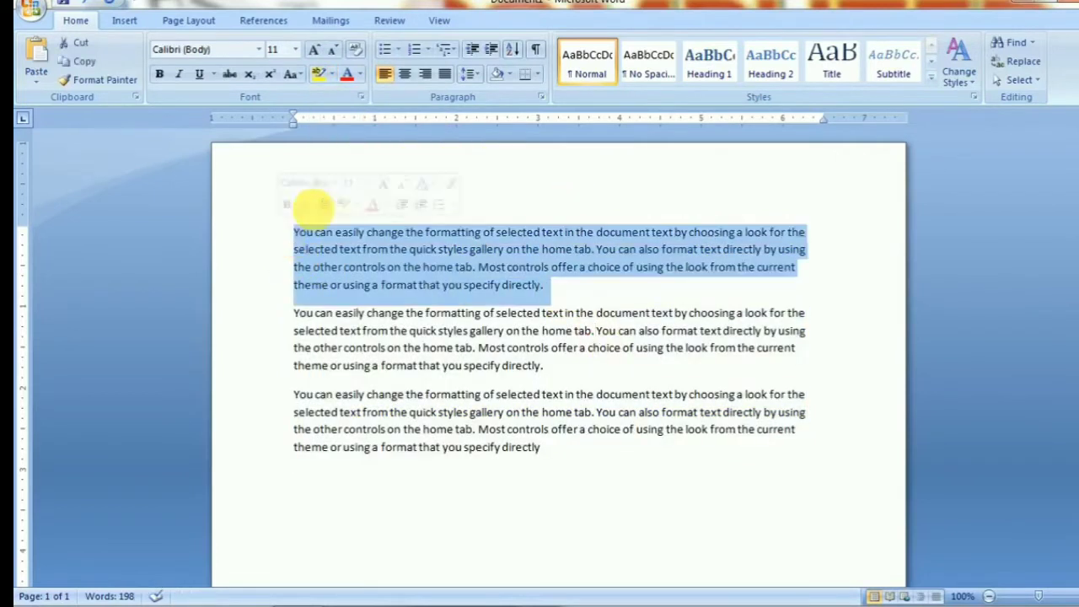
pyautogui.click(359, 74)
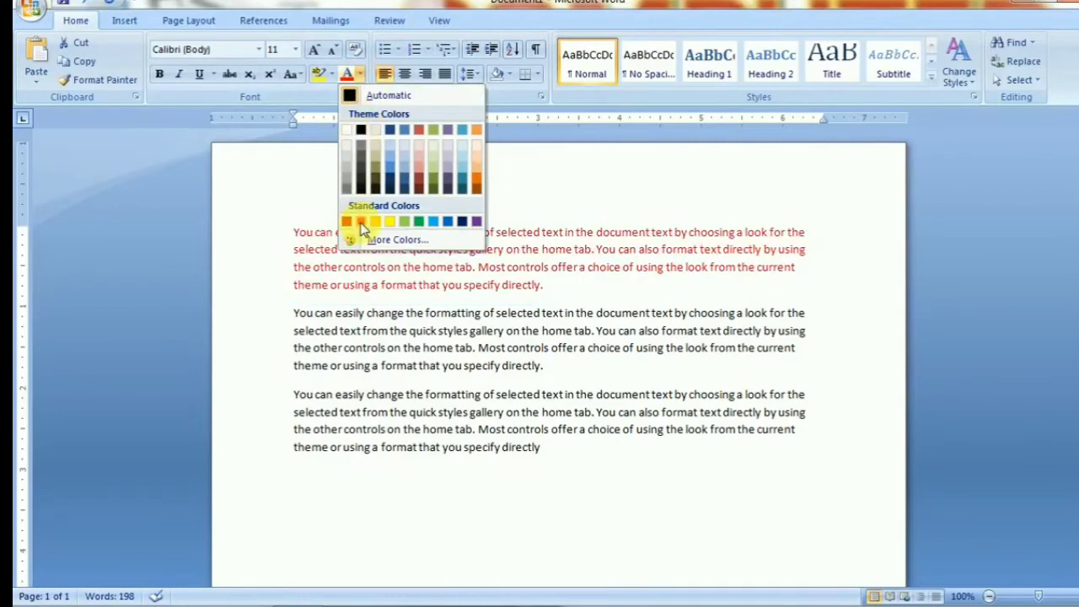
pyautogui.click(360, 222)
pyautogui.click(600, 493)
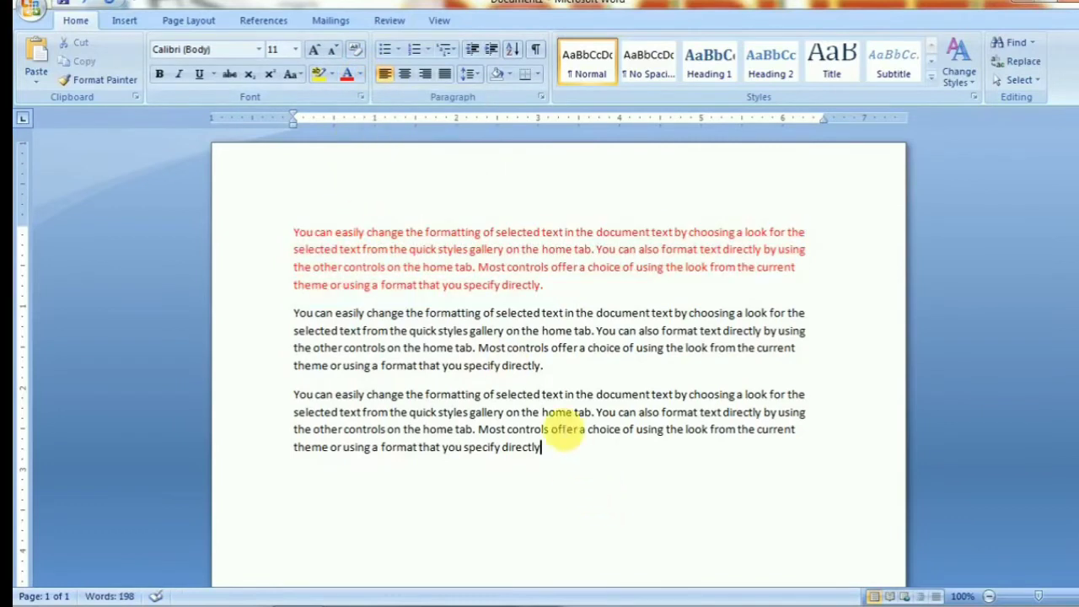
# - Try the arrow bullet style on all three paragraphs
pyautogui.moveTo(571, 467); pyautogui.dragTo(299, 223)
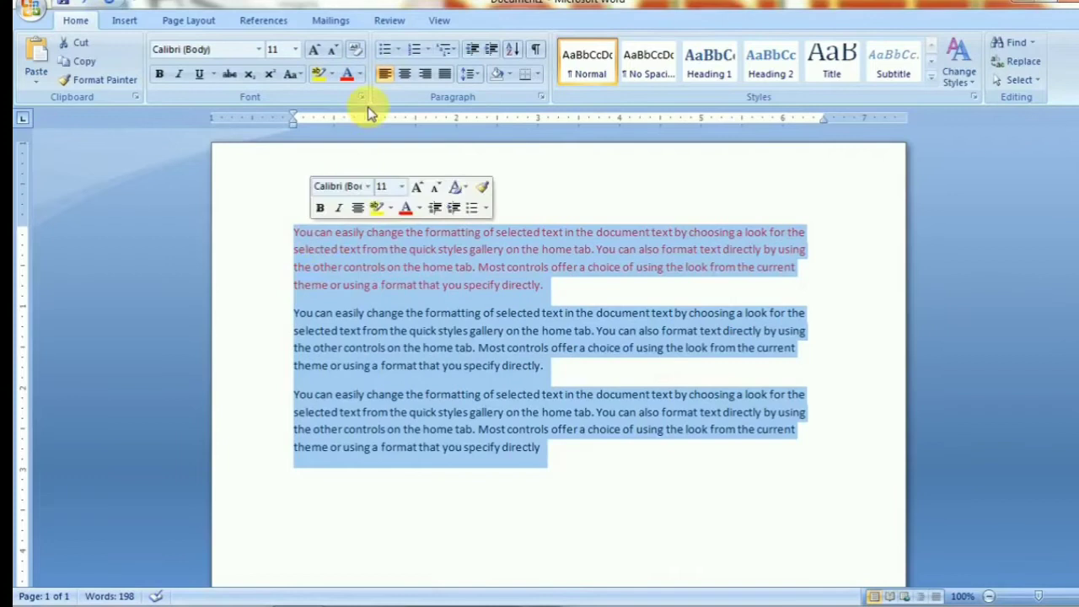
pyautogui.click(397, 51)
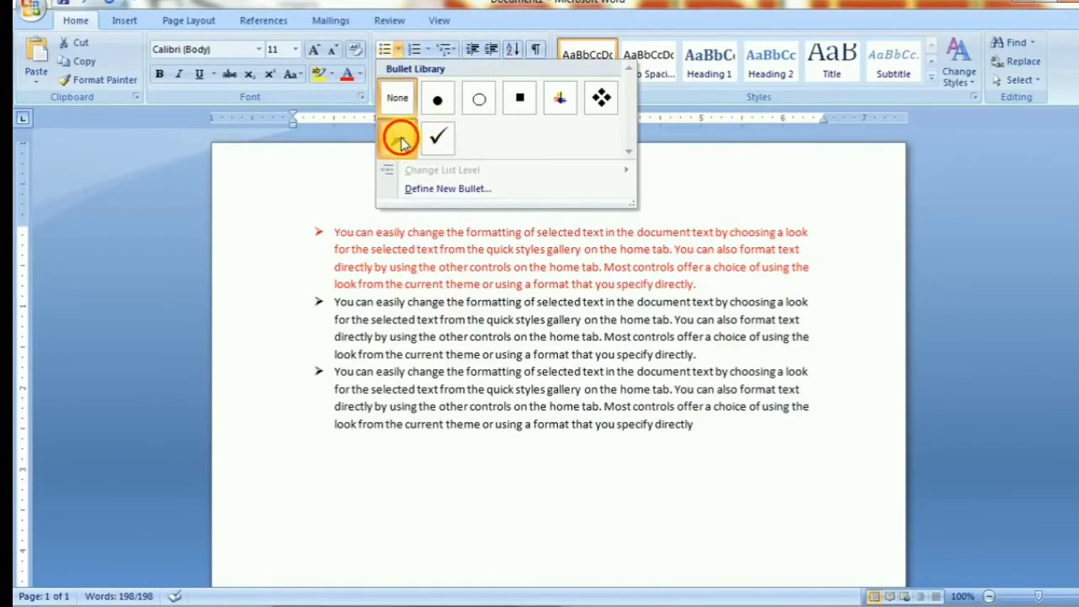
pyautogui.click(400, 141)
pyautogui.click(741, 455)
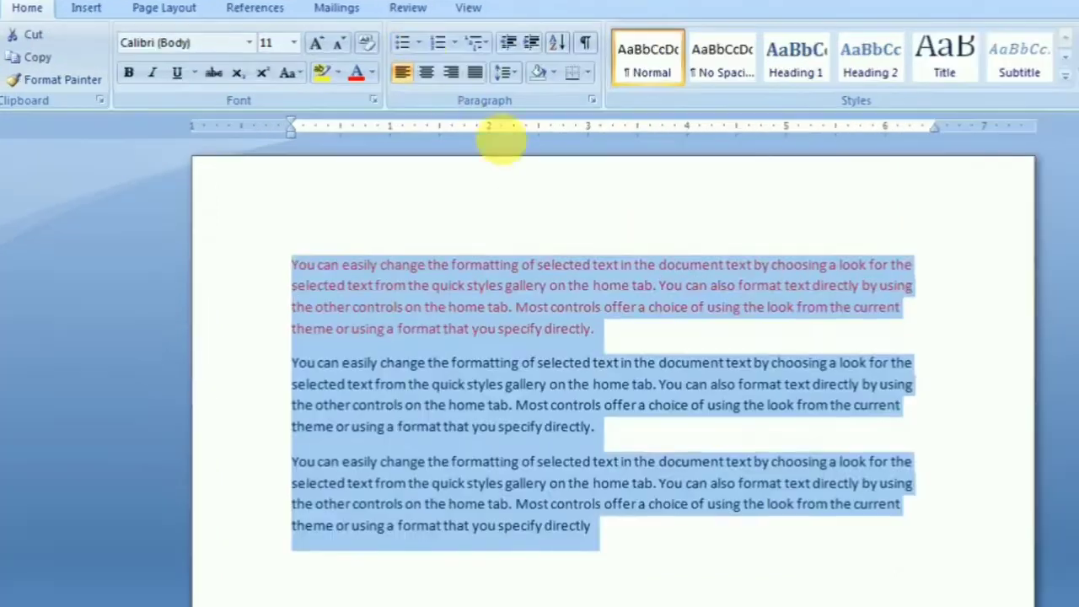
# - Define a new bullet from the Wingdings crescent-and-star symbol (character code 90) and apply it to all three paragraphs
pyautogui.click(393, 49)
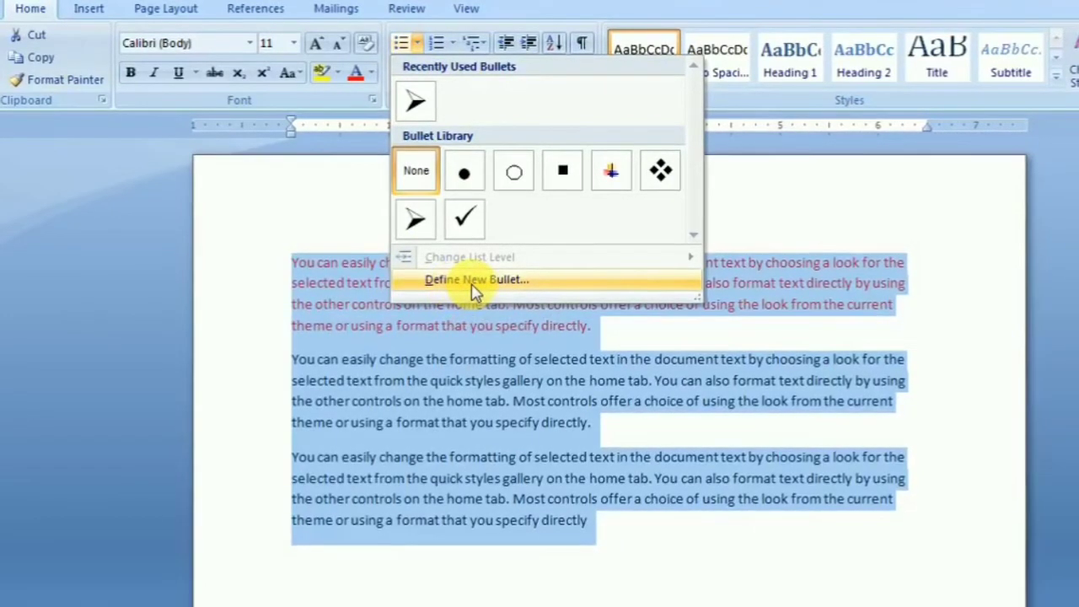
pyautogui.click(472, 284)
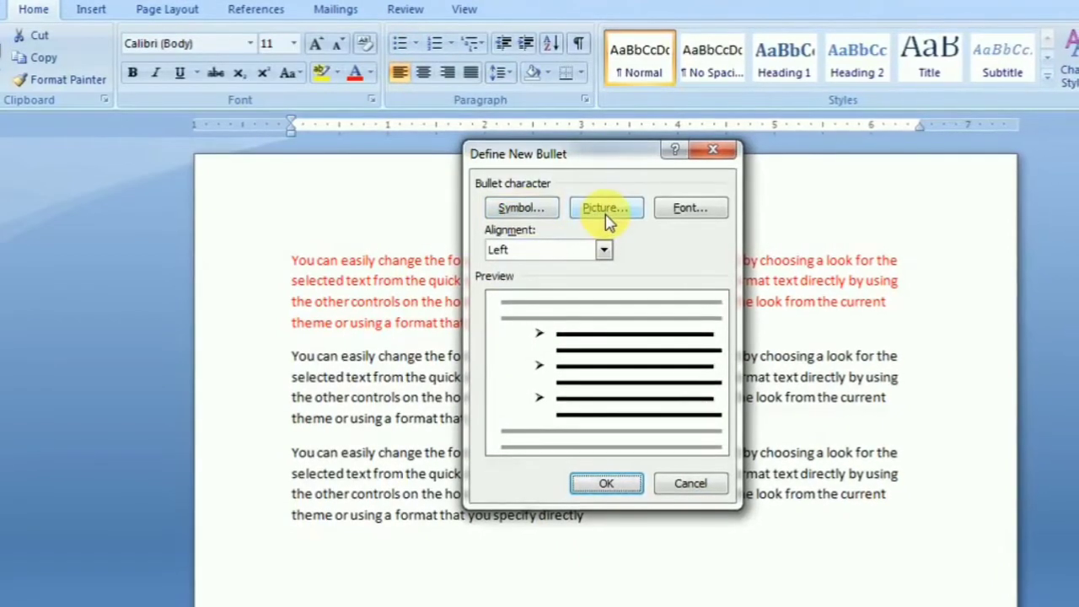
pyautogui.click(531, 215)
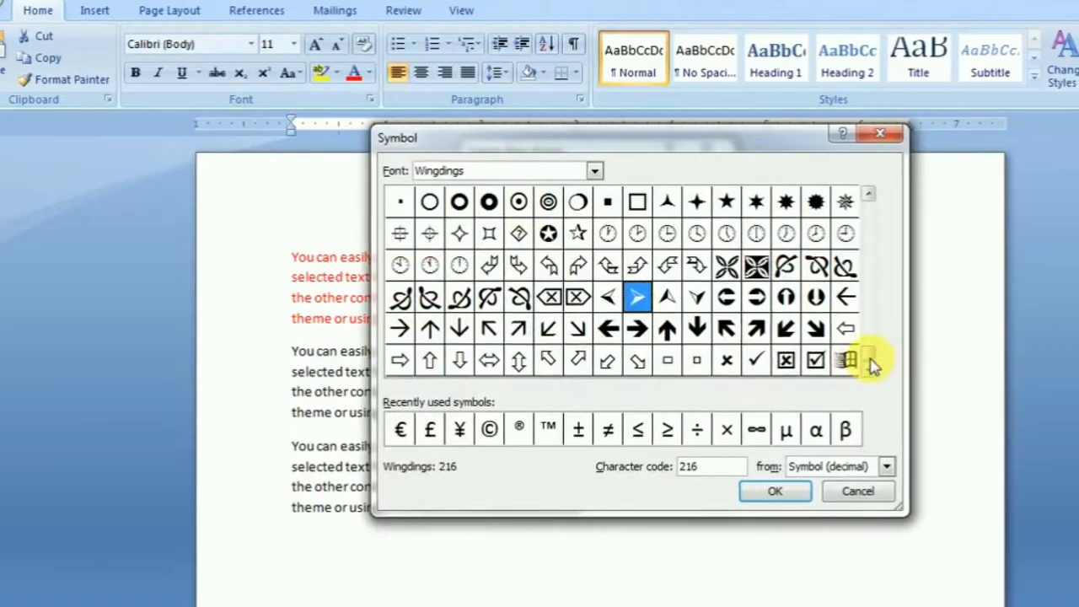
pyautogui.scroll(2, 855, 308)
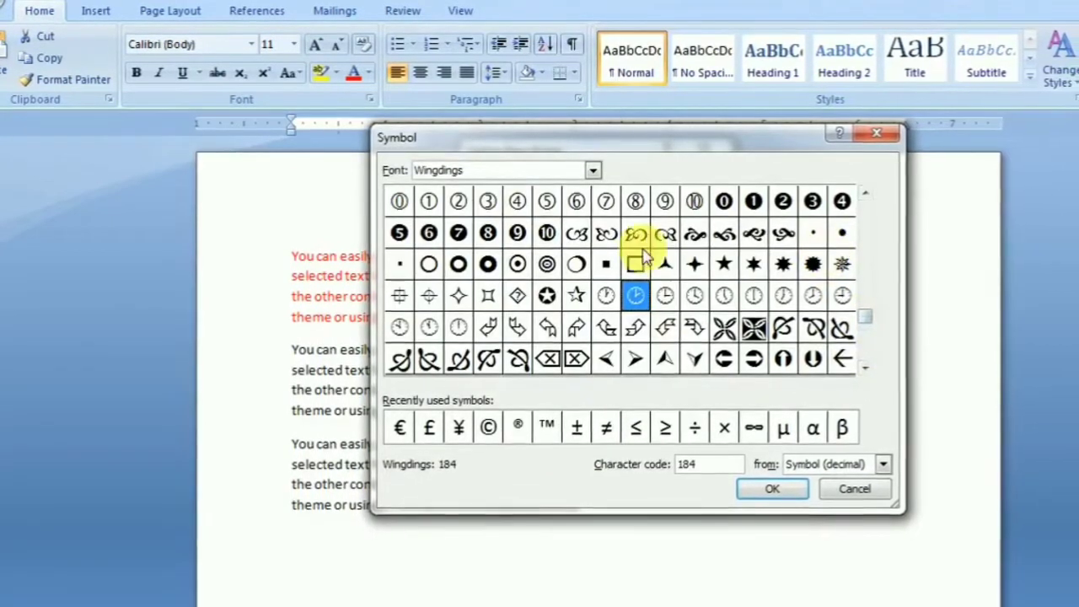
pyautogui.scroll(4, 859, 253)
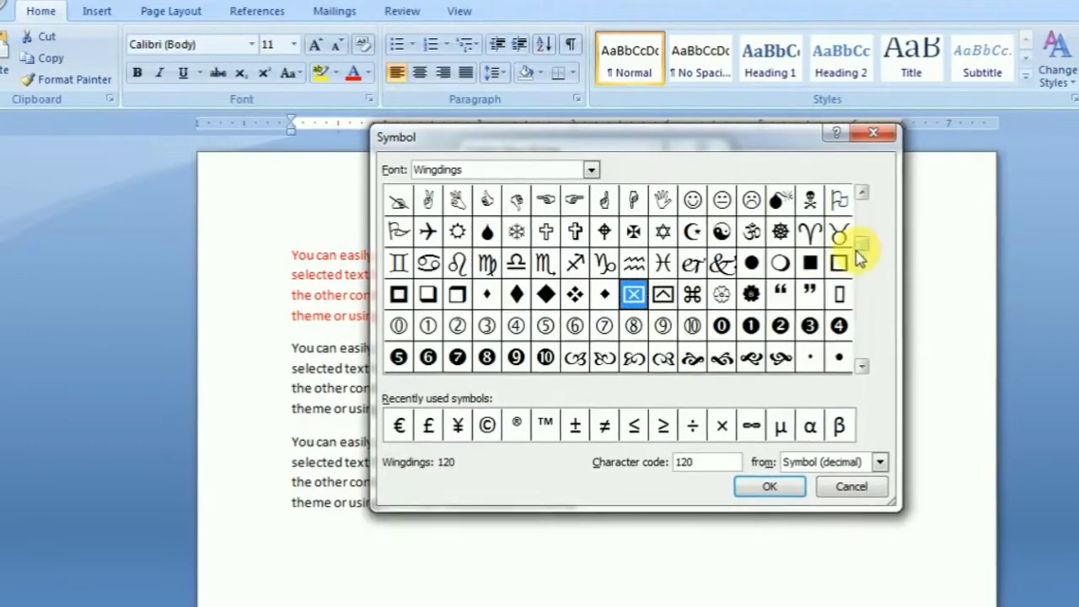
pyautogui.click(692, 231)
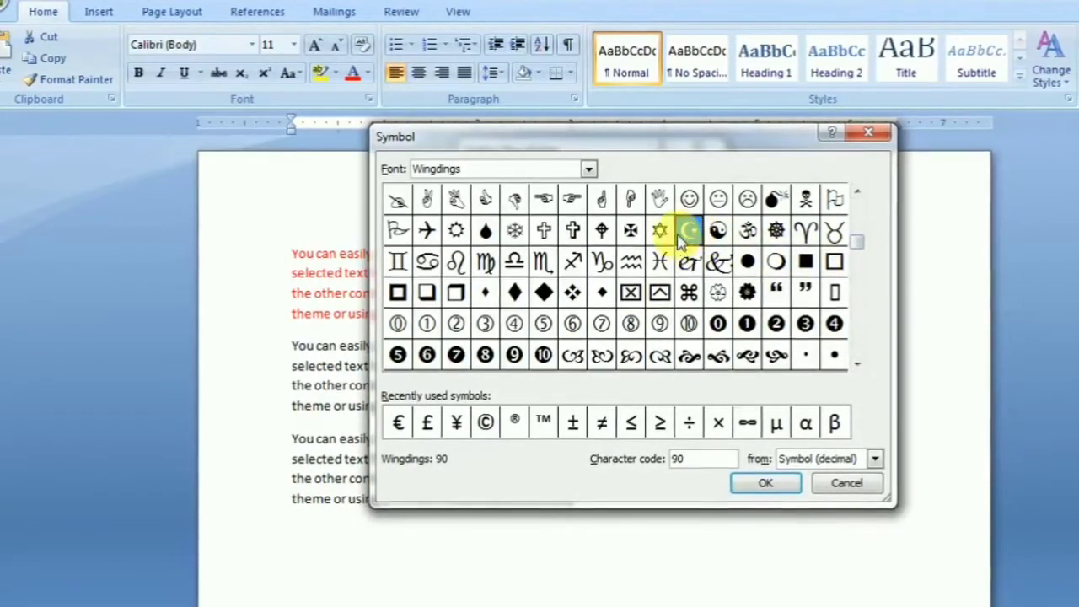
pyautogui.click(764, 482)
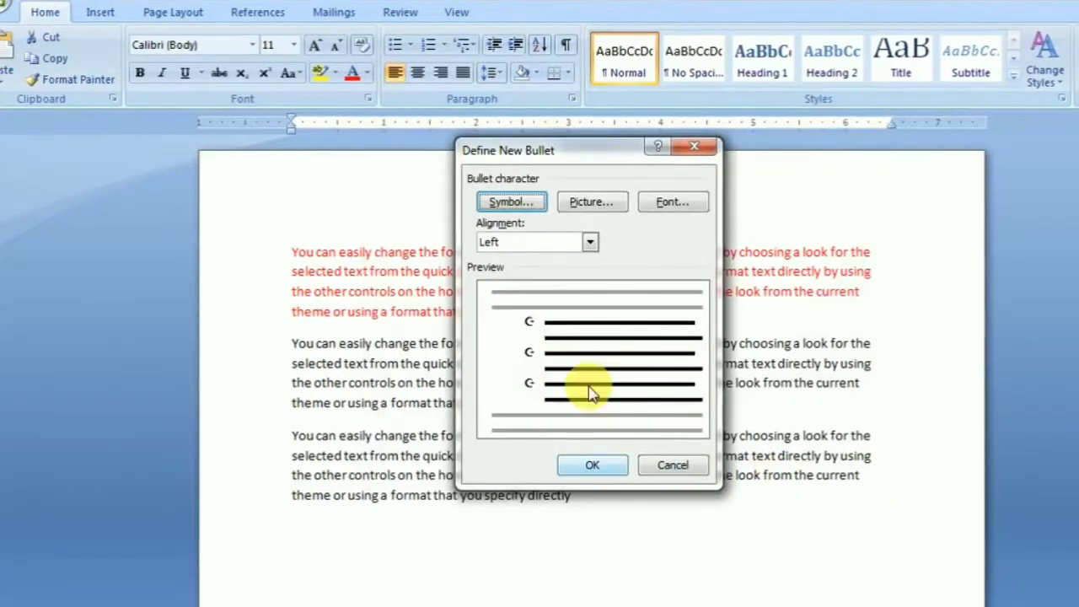
pyautogui.click(595, 468)
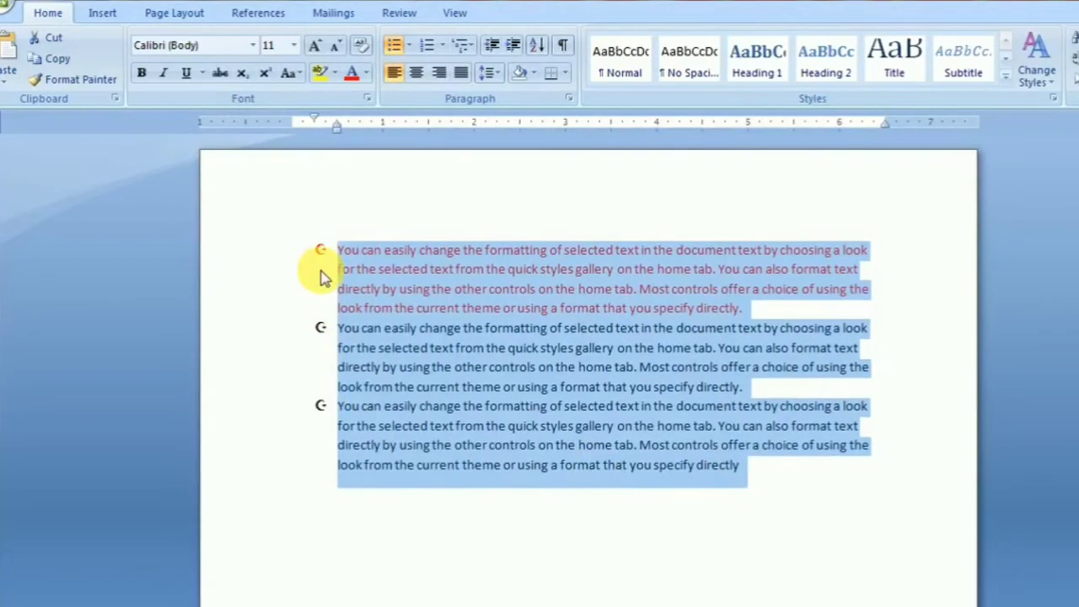
# - Add a bulleted item reading "dgfdgfd" after the last paragraph and delete it again
pyautogui.click(802, 481)
pyautogui.press('Return')
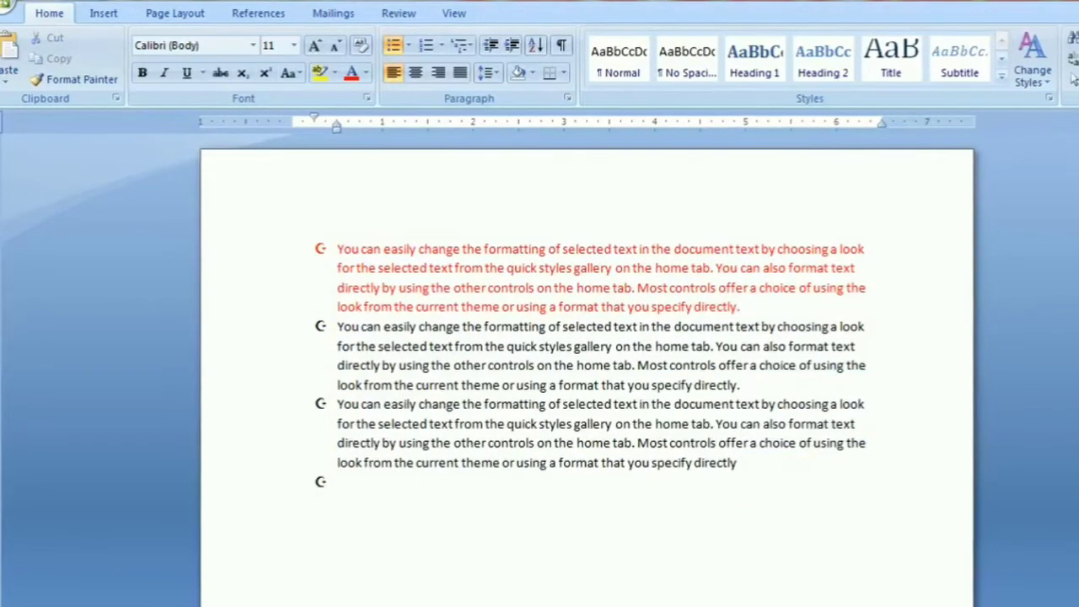
pyautogui.write('dgfdgfd')
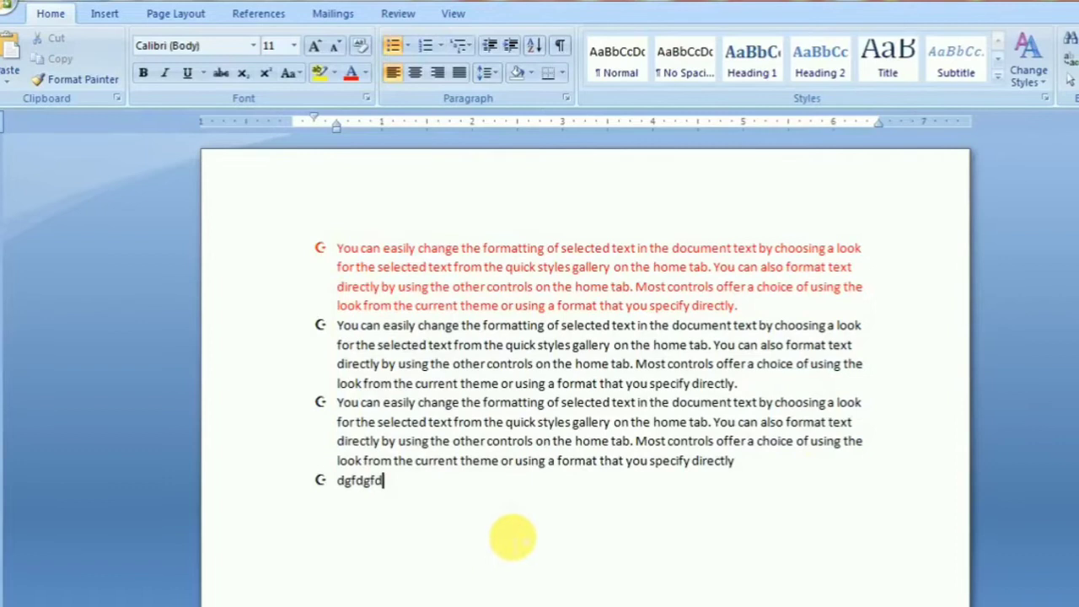
pyautogui.press('BackSpace')
pyautogui.press('BackSpace')
pyautogui.press('BackSpace')
pyautogui.press('BackSpace')
pyautogui.press('BackSpace')
pyautogui.press('BackSpace')
pyautogui.press('BackSpace')
pyautogui.press('BackSpace')
# - Remove the bullets from all three paragraphs
pyautogui.hotkey('ctrl', 'a')
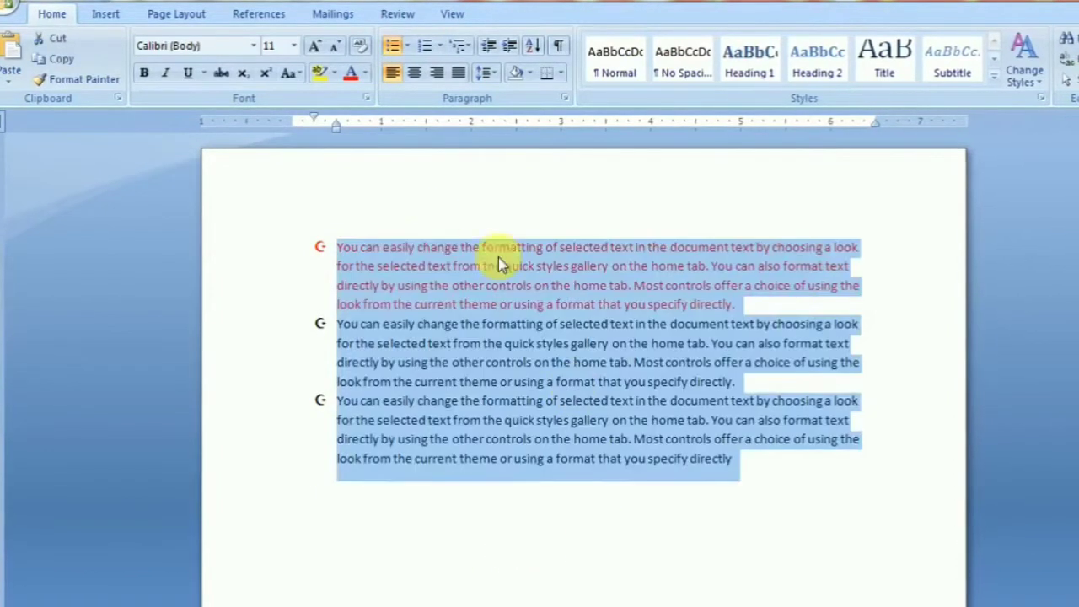
pyautogui.click(406, 46)
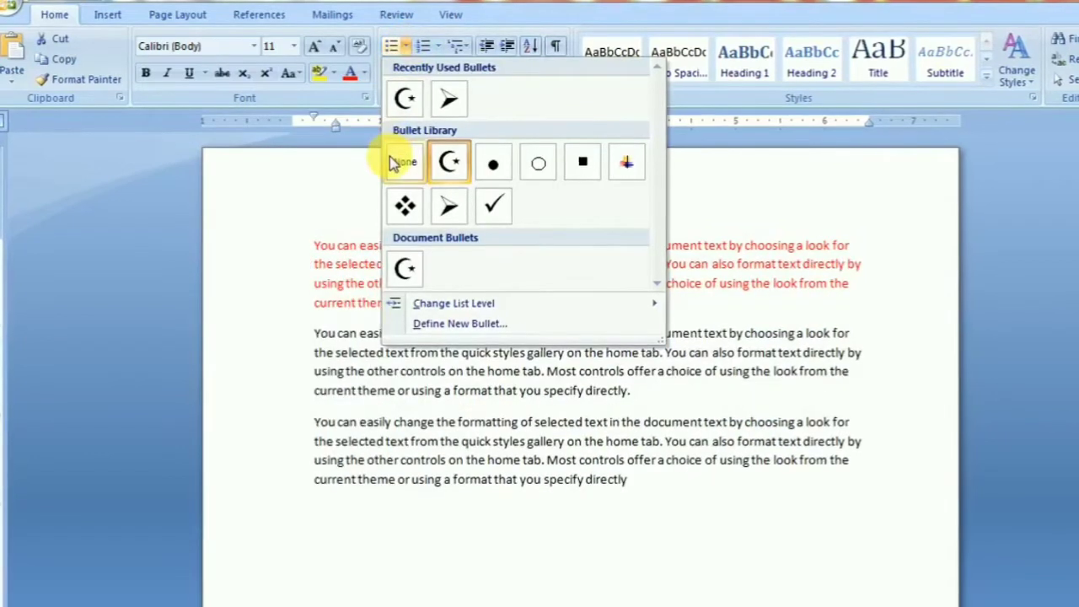
pyautogui.click(397, 161)
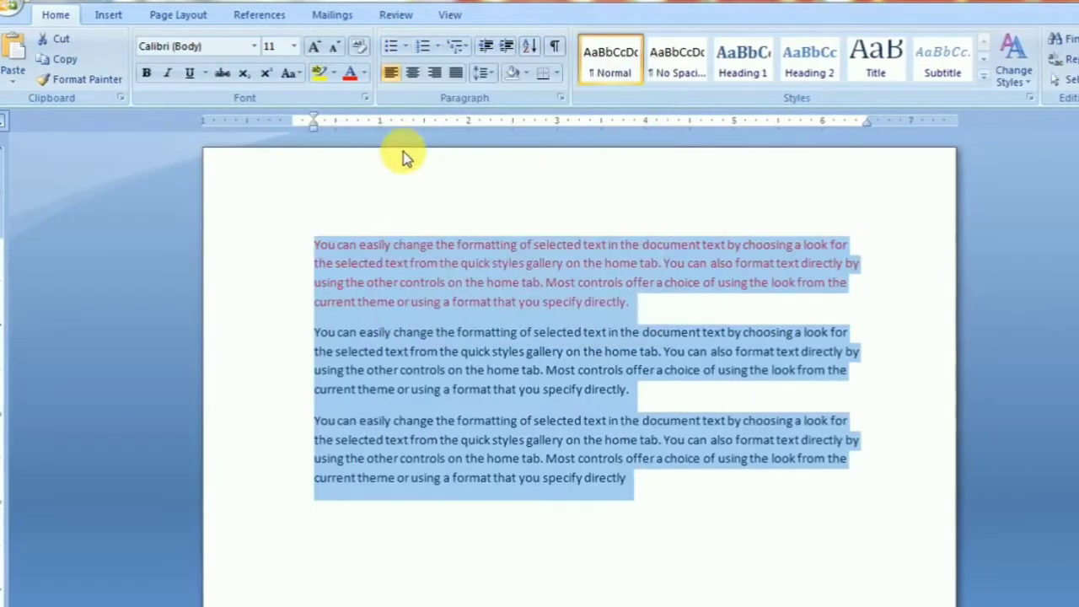
# - Preview i., ii., iii. numbering on the three paragraphs, then apply the 1) a) i) multilevel list to them
pyautogui.click(440, 52)
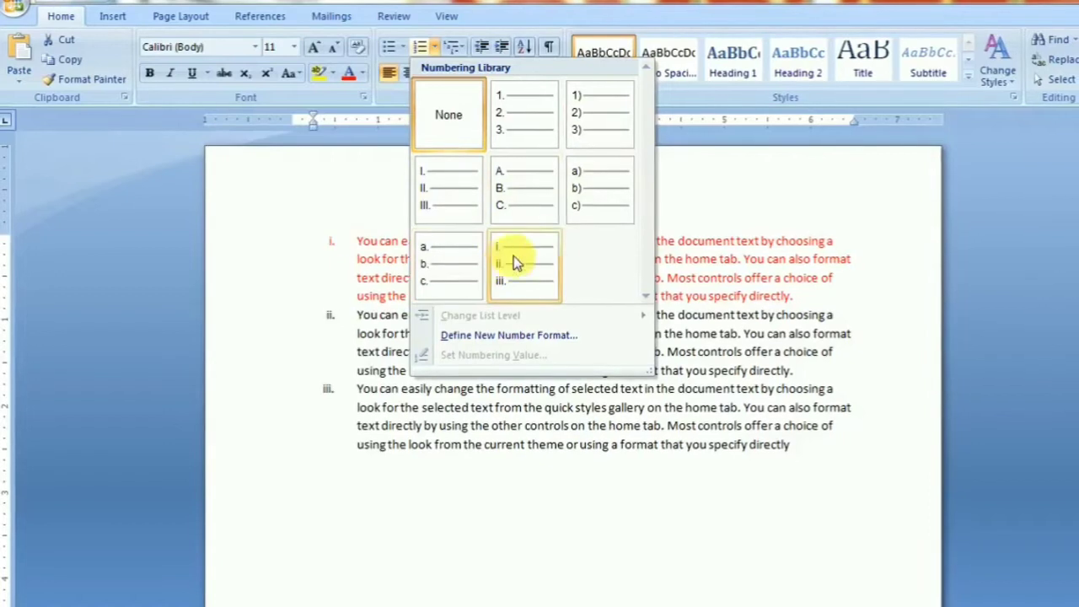
pyautogui.click(691, 180)
pyautogui.click(449, 48)
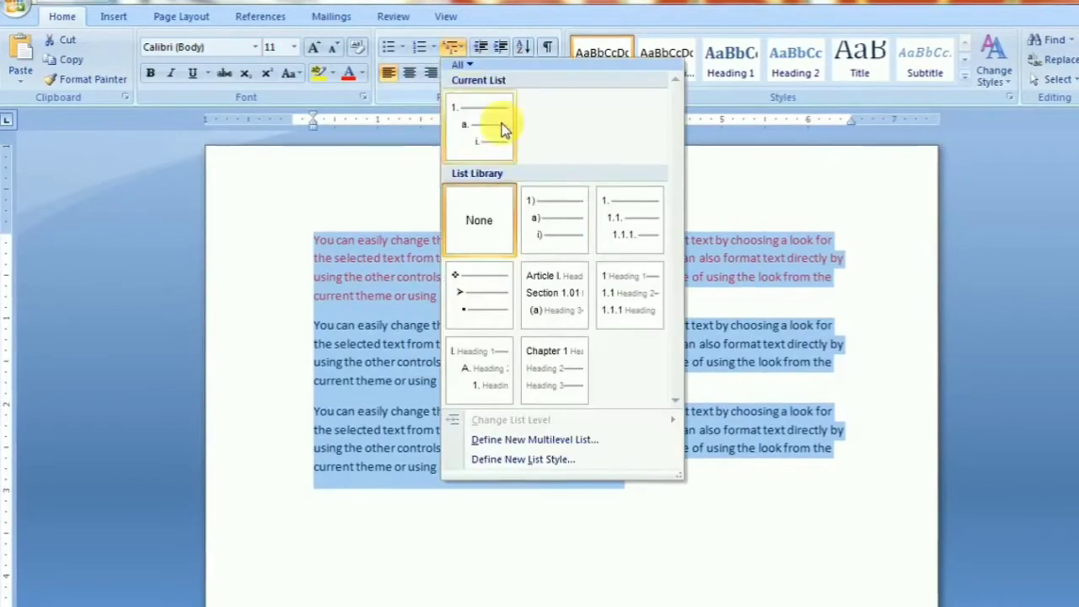
pyautogui.click(538, 223)
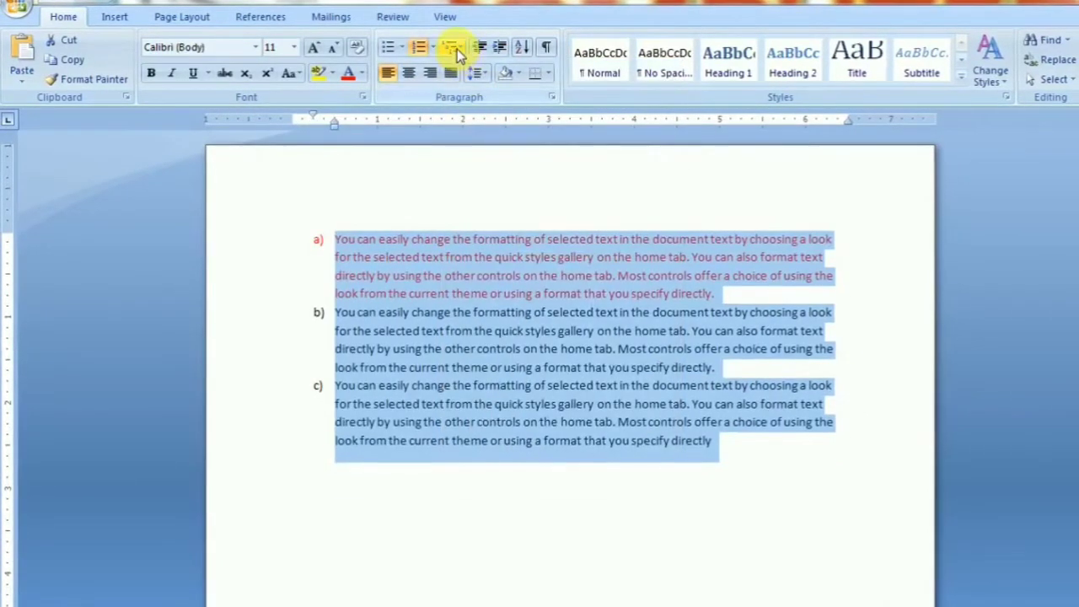
# - Change the three paragraphs to the Chapter heading multilevel list and from there to the Article/Section heading list
pyautogui.click(452, 49)
pyautogui.click(533, 349)
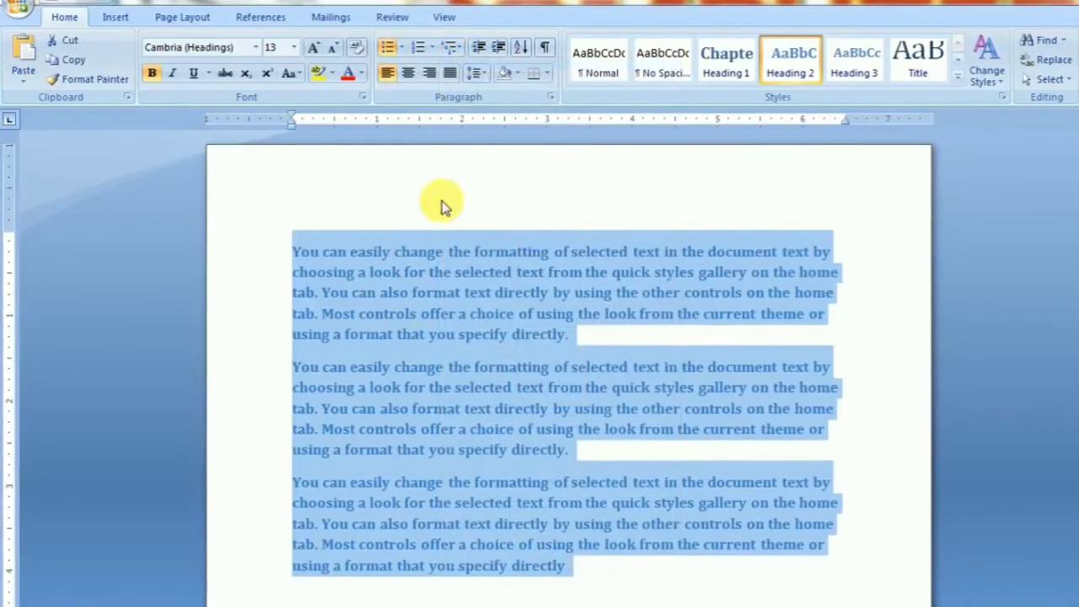
pyautogui.click(458, 47)
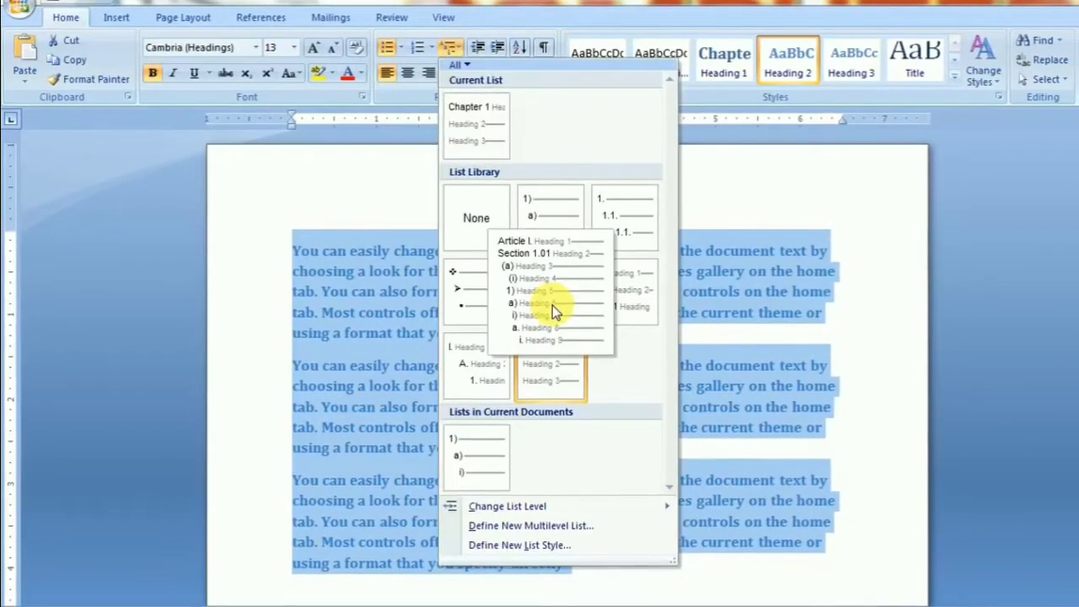
pyautogui.click(552, 305)
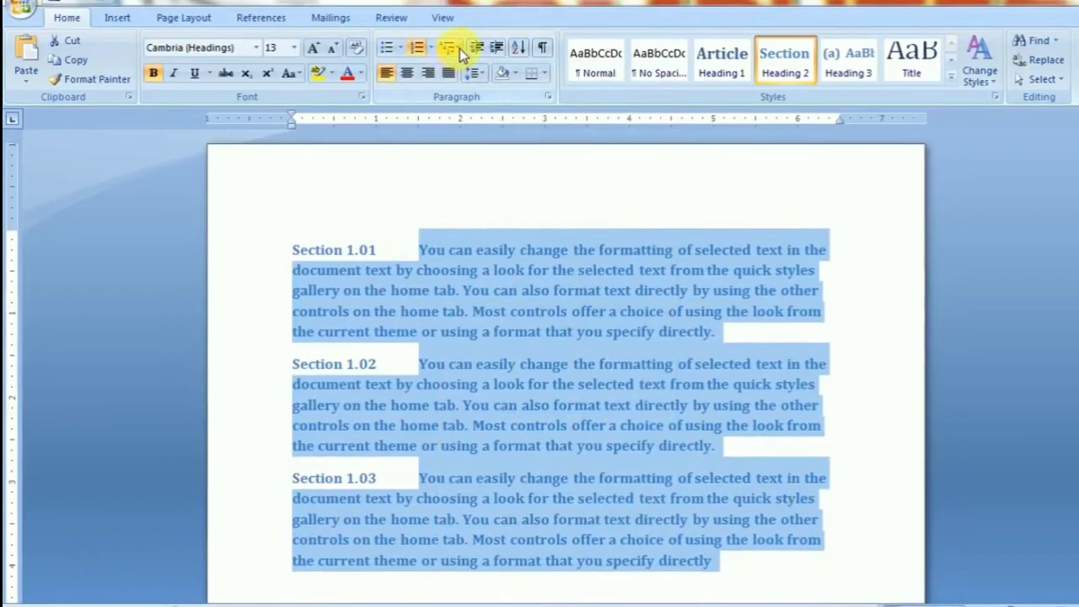
# - Remove the multilevel numbering from all three paragraphs and clear their formatting
pyautogui.click(457, 49)
pyautogui.click(459, 216)
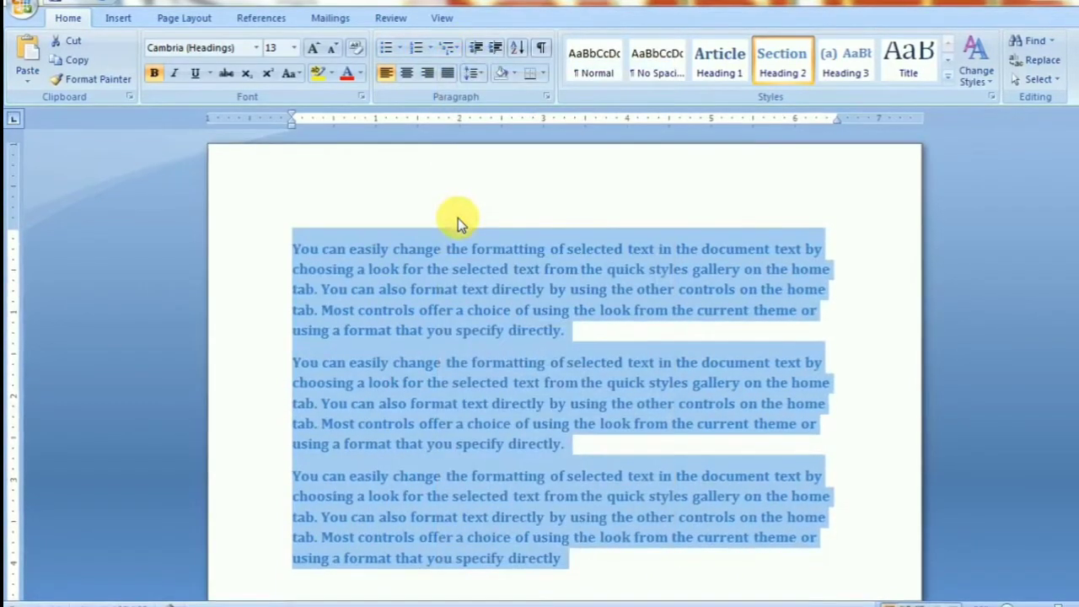
pyautogui.click(357, 52)
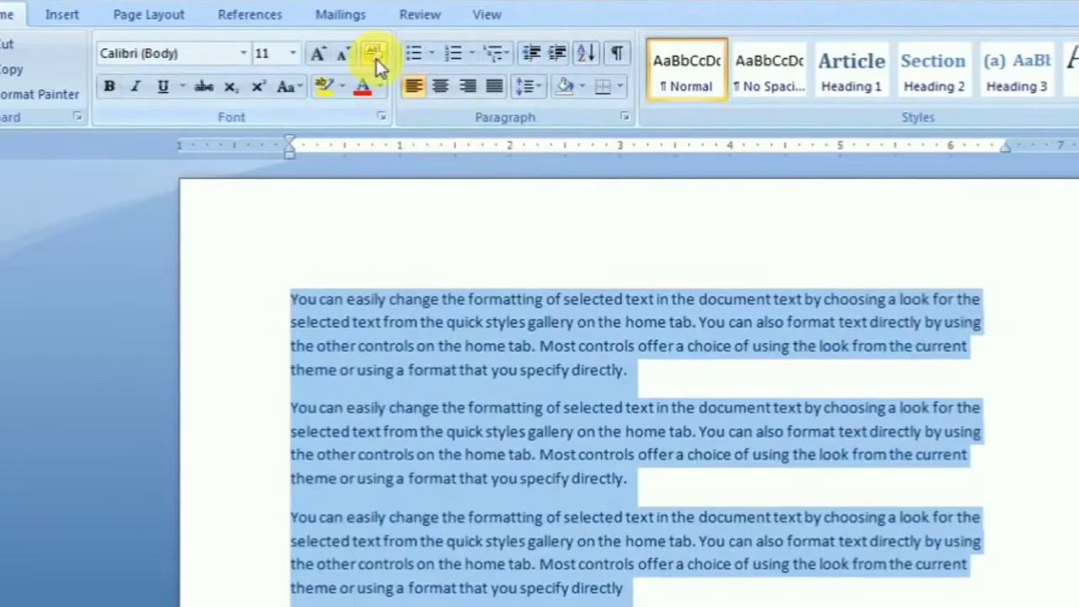
# - Increase the indent of all three paragraphs several times and decrease it back to the margin
pyautogui.click(556, 54)
pyautogui.click(556, 53)
pyautogui.click(556, 53)
pyautogui.doubleClick(551, 53)
pyautogui.click(534, 53)
pyautogui.click(534, 53)
pyautogui.click(534, 53)
pyautogui.click(535, 53)
pyautogui.click(534, 53)
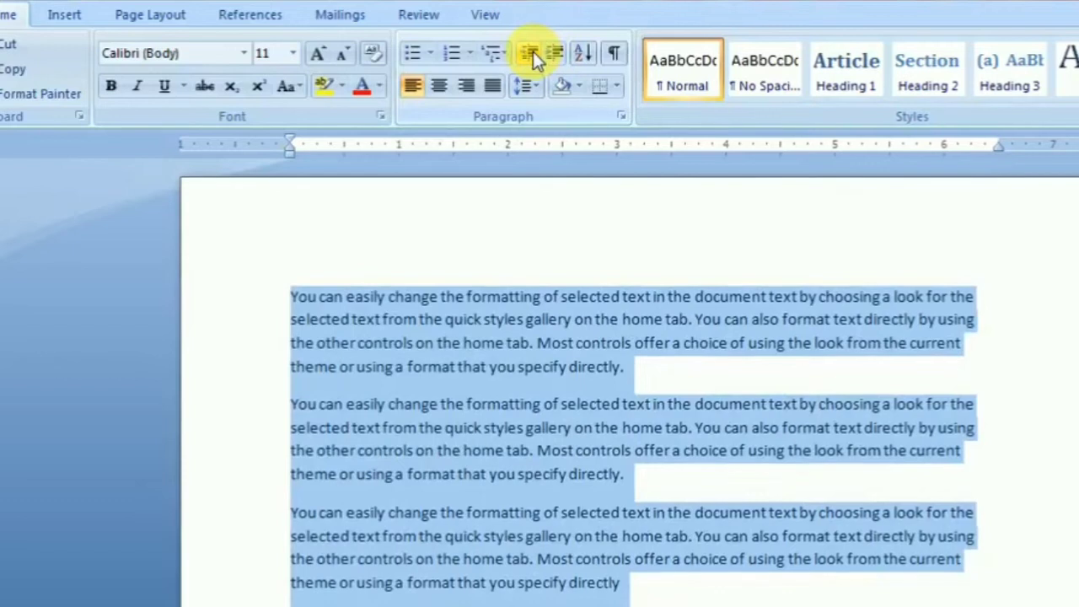
# - Increase the indent of all three paragraphs by four levels and reduce it by three levels
pyautogui.hotkey('ctrl', 'm')
pyautogui.hotkey('ctrl', 'm')
pyautogui.hotkey('ctrl', 'm')
pyautogui.hotkey('ctrl', 'm')
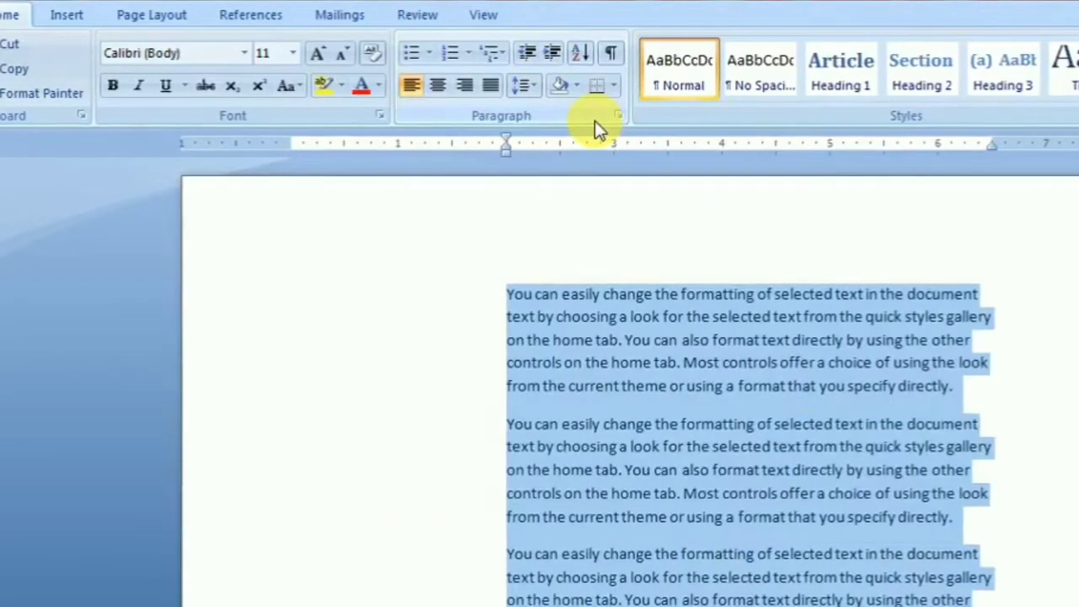
pyautogui.hotkey('ctrl', 'shift', 'm')
pyautogui.hotkey('ctrl', 'shift', 'm')
pyautogui.hotkey('ctrl', 'shift', 'm')
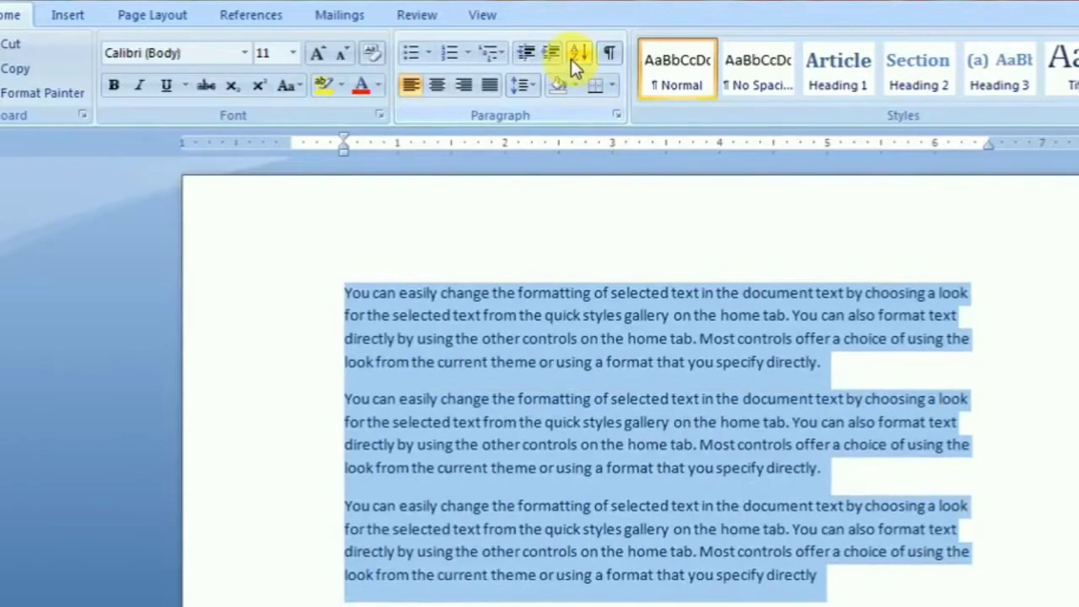
# - Replace all the text with the numbers 7, 8, 9, 6, 5, 4, 3, 2 and 1, each on its own line
pyautogui.press('Delete')
pyautogui.write('7')
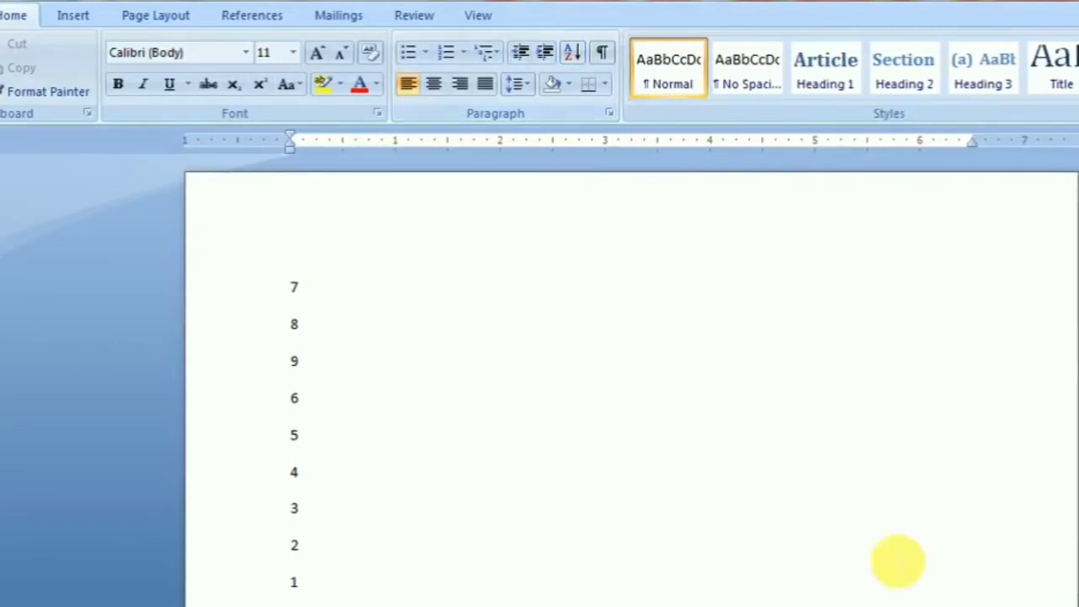
# - Sort the whole list of numbers by paragraph in ascending order, using the Number type
pyautogui.hotkey('ctrl', 'a')
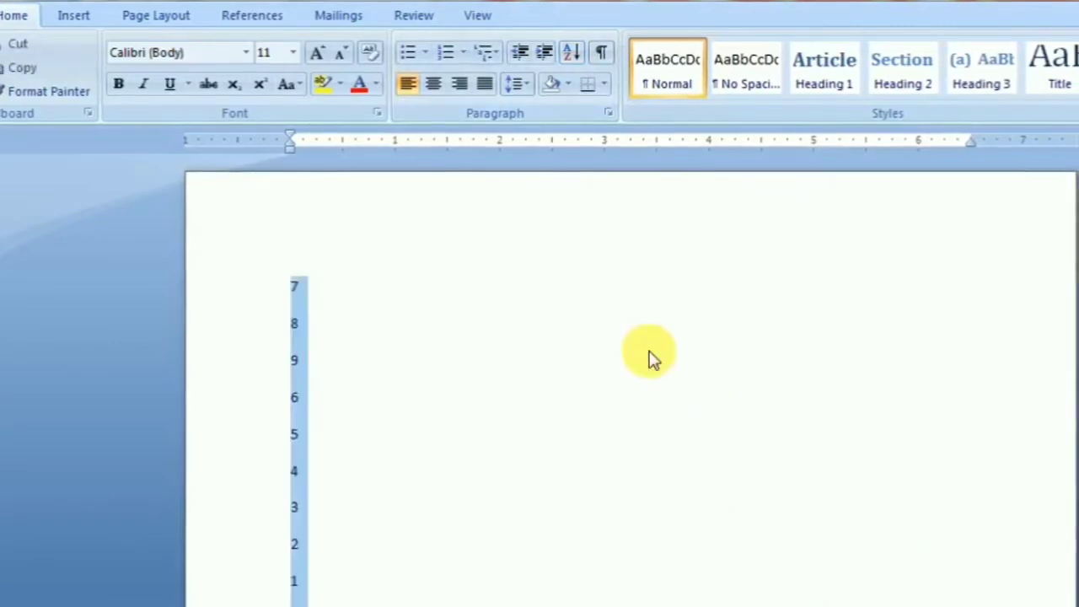
pyautogui.click(570, 50)
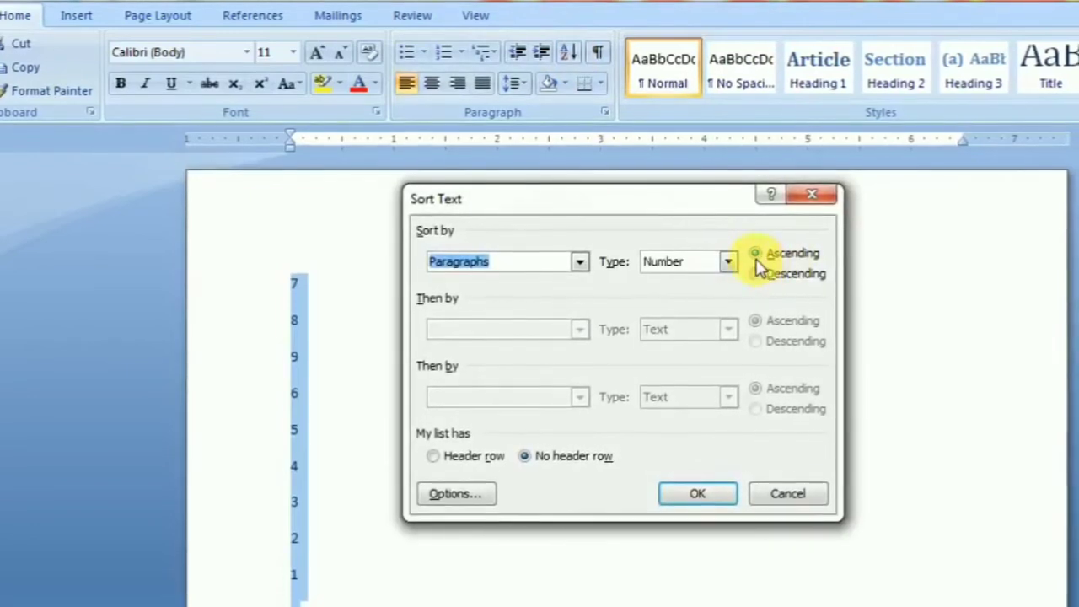
pyautogui.click(694, 493)
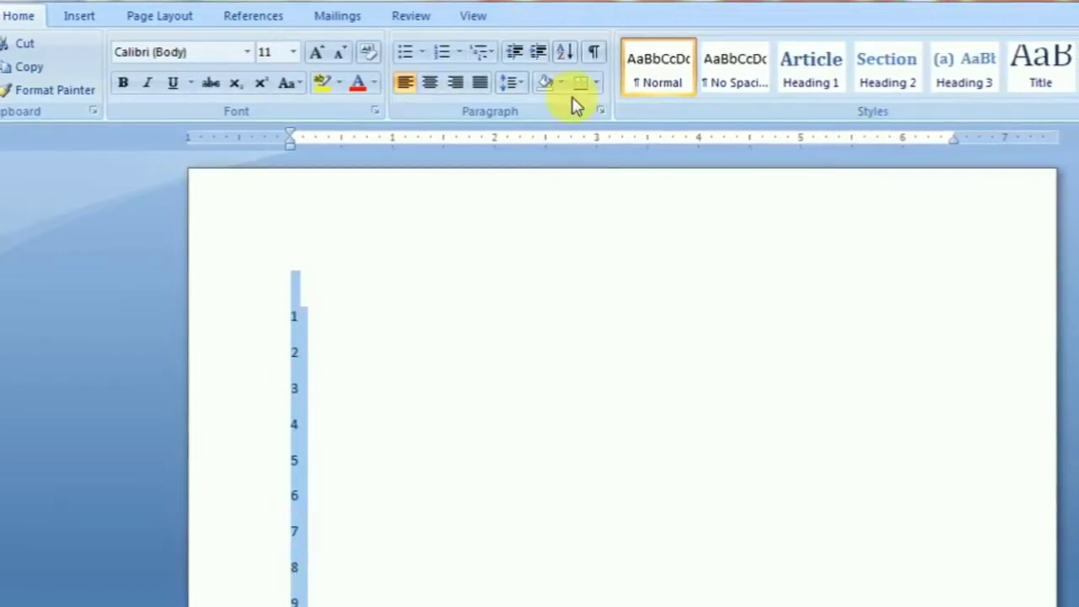
# - Sort the number list again in descending order
pyautogui.click(563, 54)
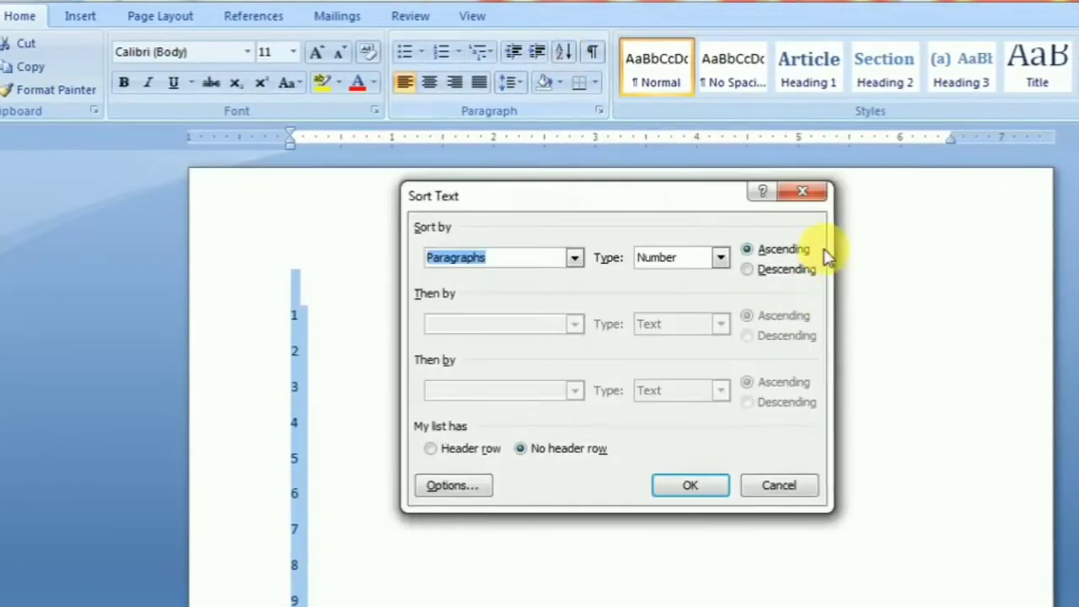
pyautogui.click(750, 270)
pyautogui.click(690, 485)
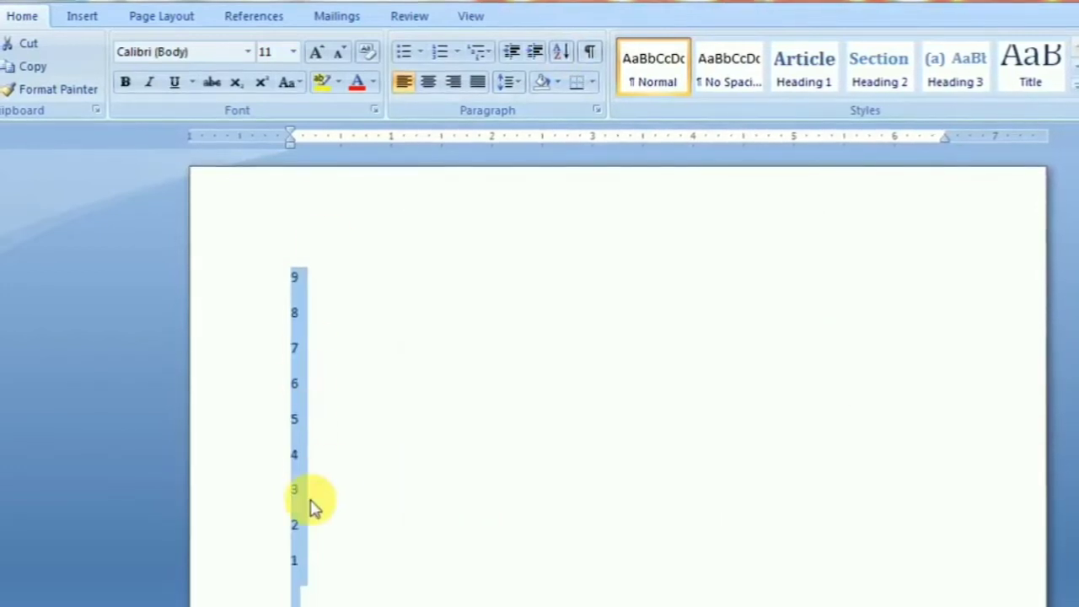
# - Replace the number list with sample paragraphs generated by =rand()
pyautogui.press('Delete')
pyautogui.write('=')
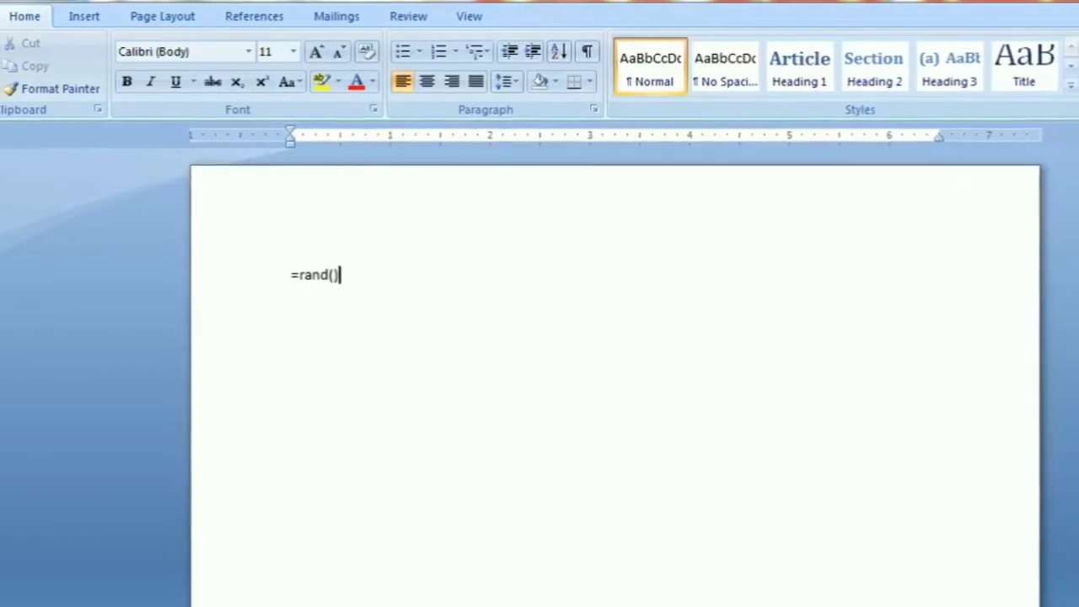
pyautogui.write('rand()')
pyautogui.press('Return')
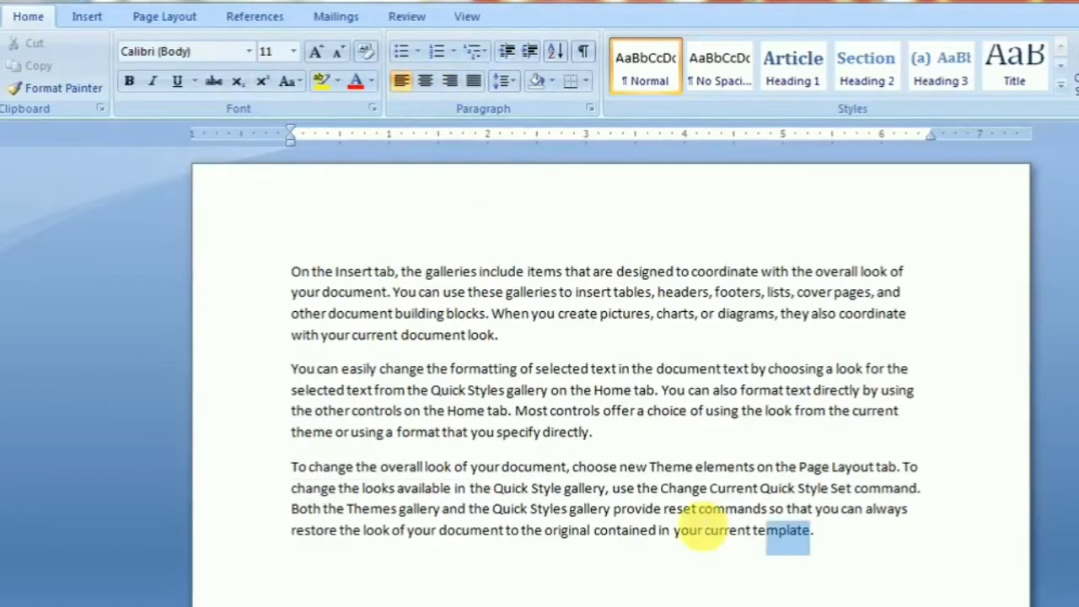
# - Select all three paragraphs and try center and right alignment, ending with justified text
pyautogui.moveTo(702, 531); pyautogui.dragTo(238, 247)
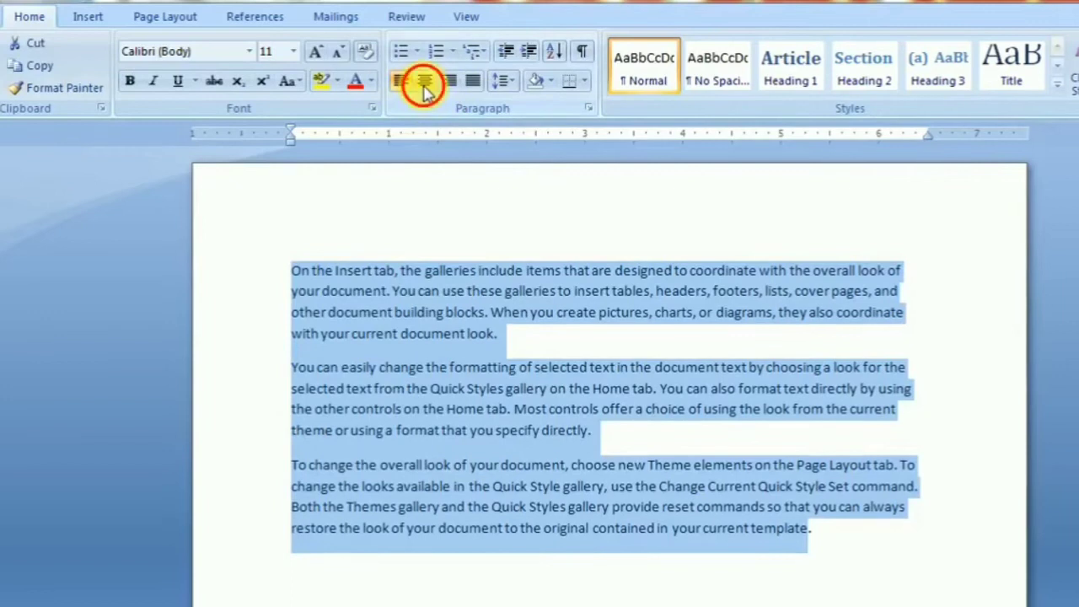
pyautogui.click(425, 82)
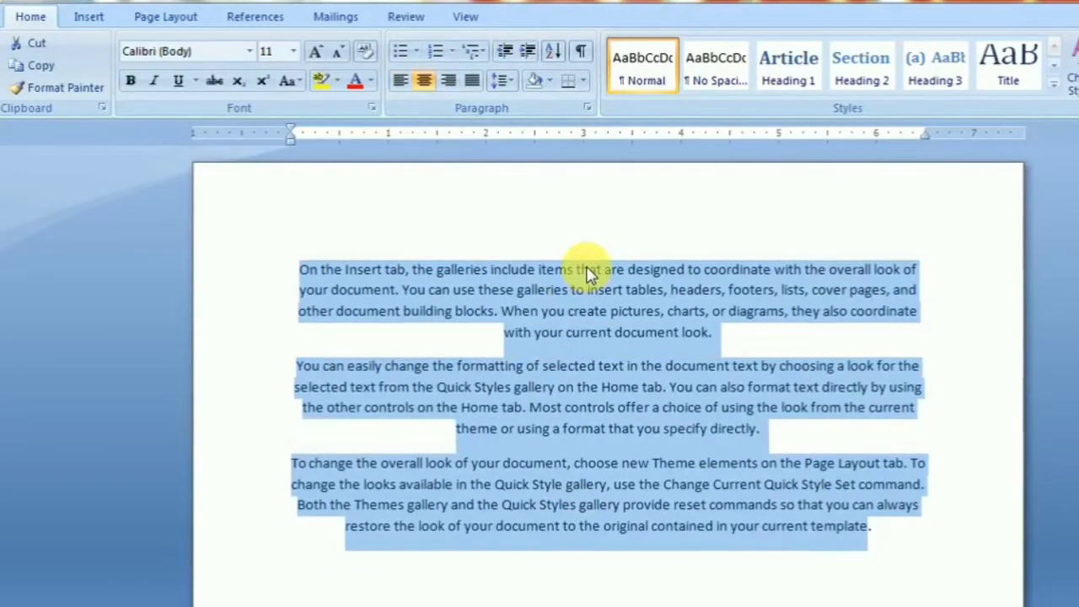
pyautogui.click(449, 85)
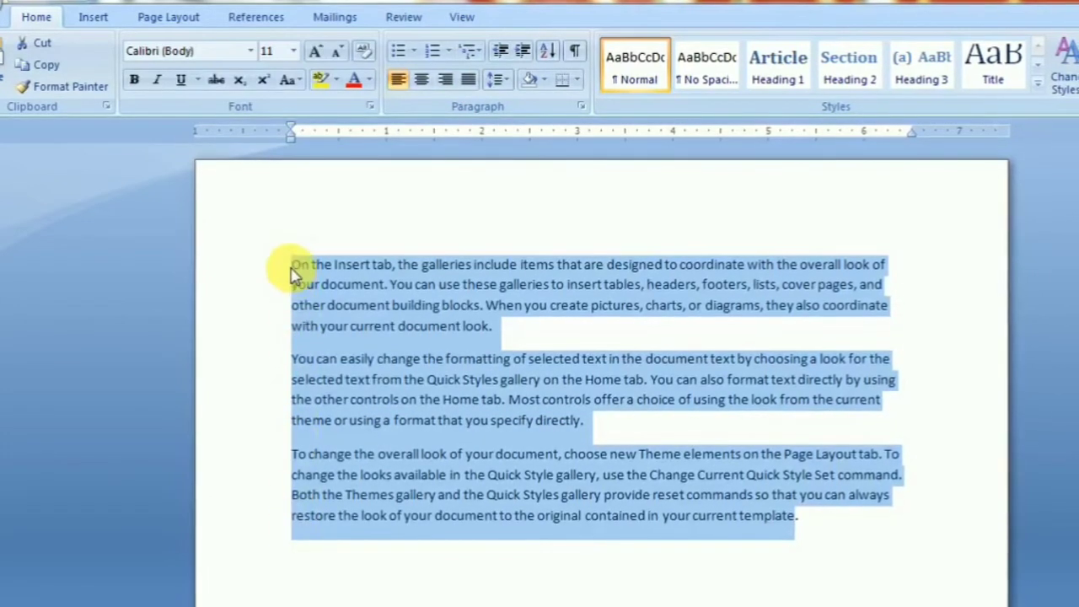
pyautogui.click(466, 80)
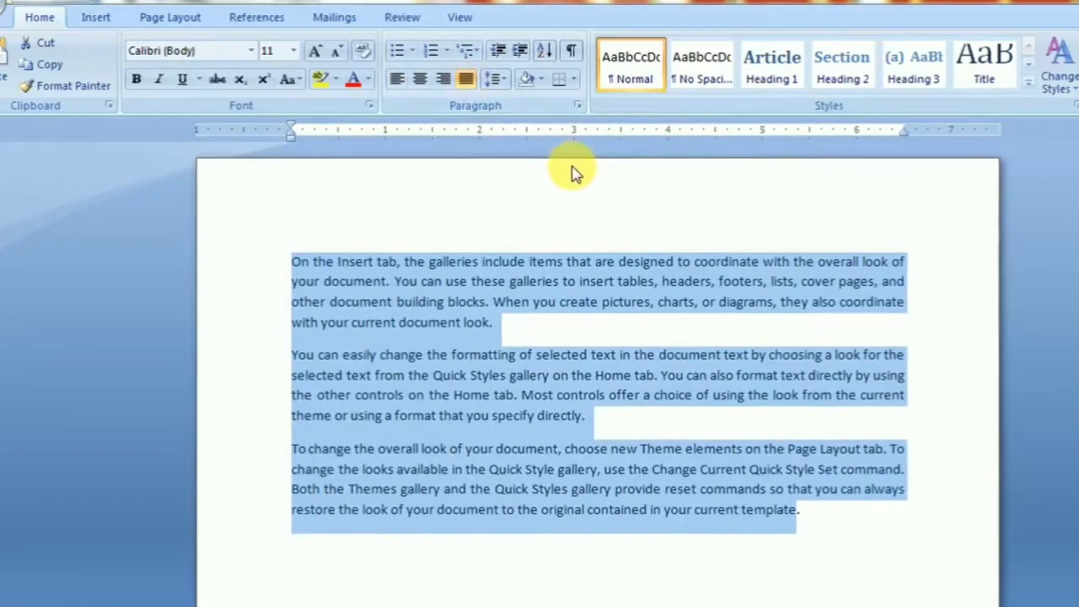
# - Cycle the selected paragraphs through left, center and right alignment again, ending with justified text
pyautogui.hotkey('ctrl', 'l')
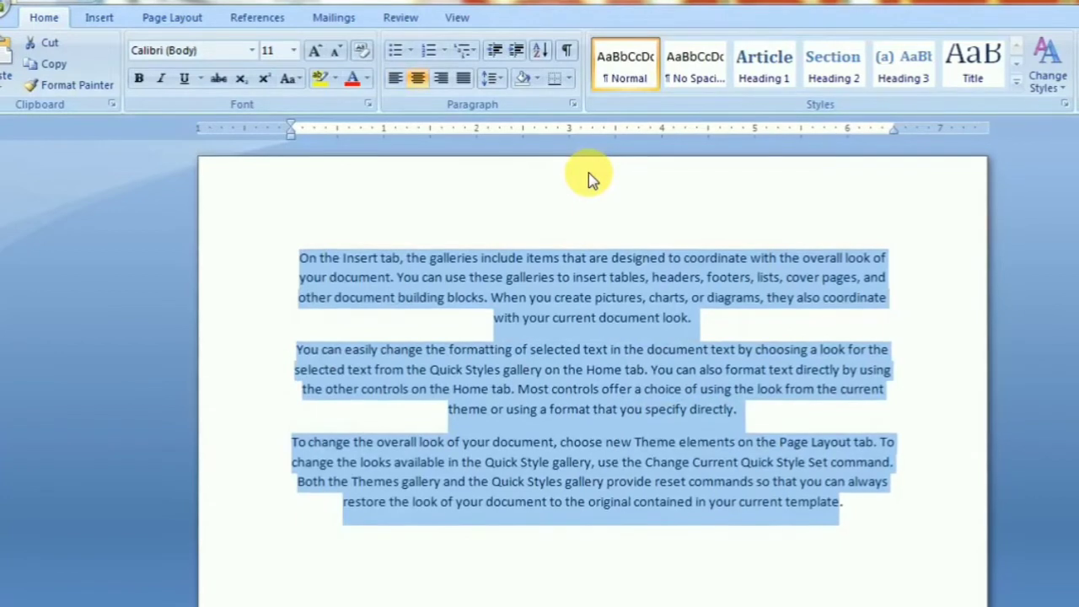
pyautogui.hotkey('ctrl', 'r')
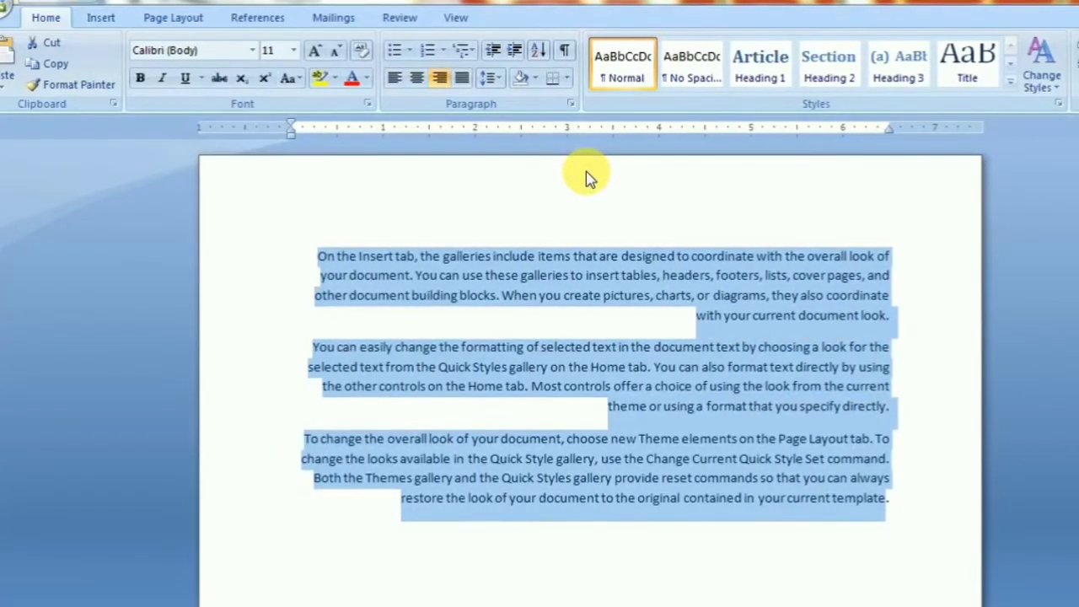
pyautogui.hotkey('ctrl', 'l')
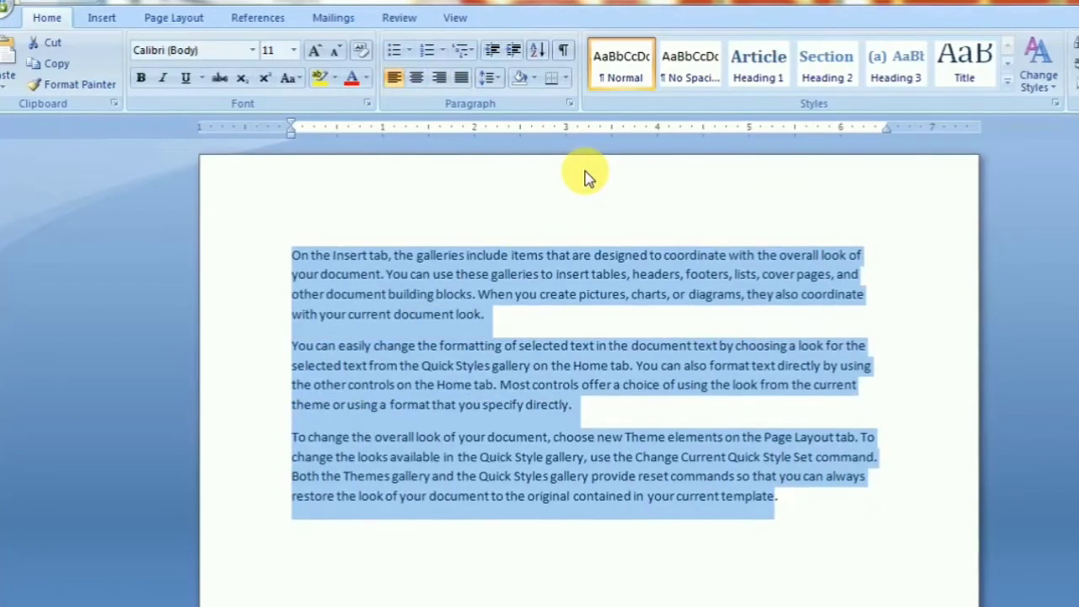
pyautogui.hotkey('ctrl', 'j')
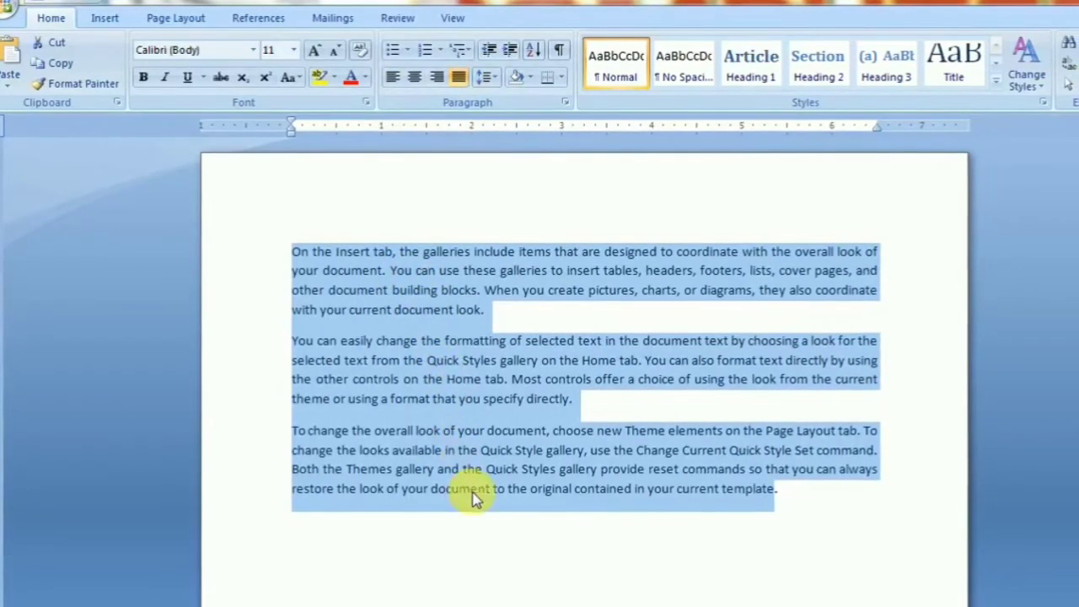
# - Try 2.0 line spacing on the selected paragraphs and set it back to 1.15
pyautogui.click(493, 77)
pyautogui.click(510, 162)
pyautogui.click(486, 77)
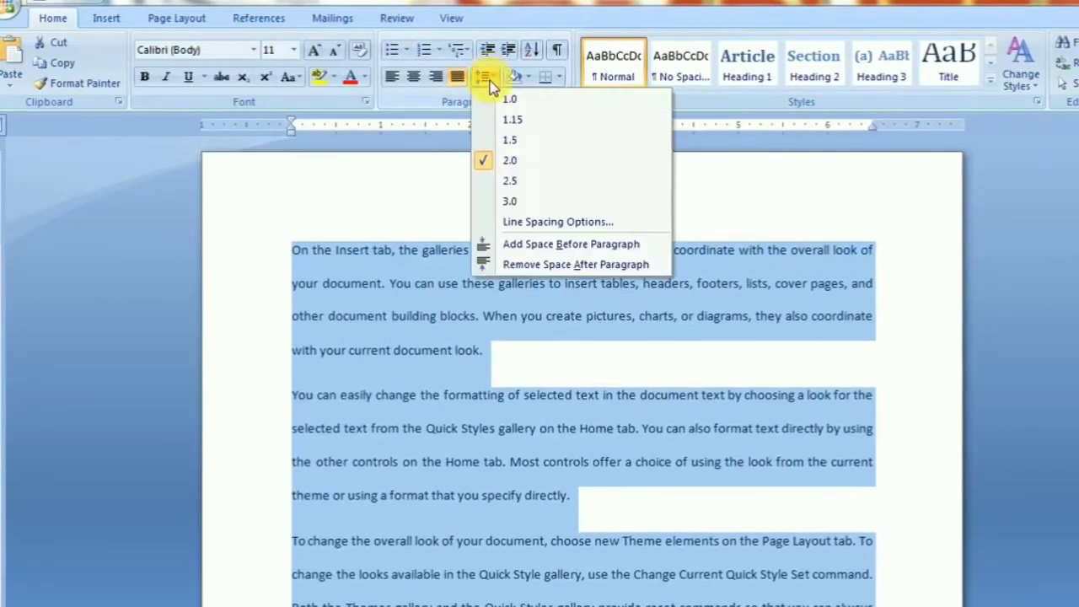
pyautogui.click(498, 119)
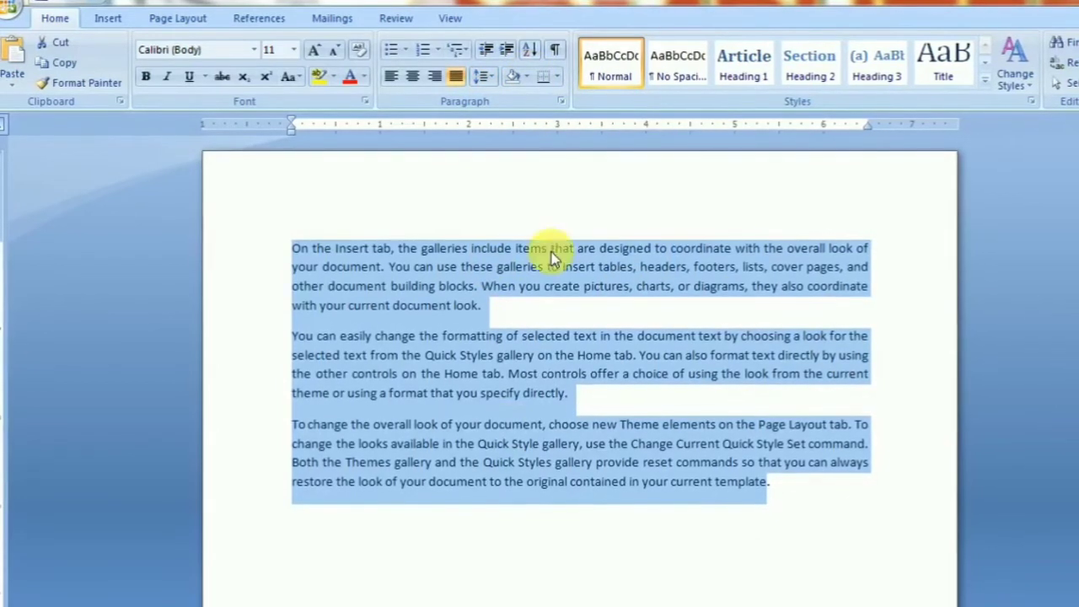
# - Shade the selected paragraphs in standard blue and remove the shading with No Color
pyautogui.click(528, 78)
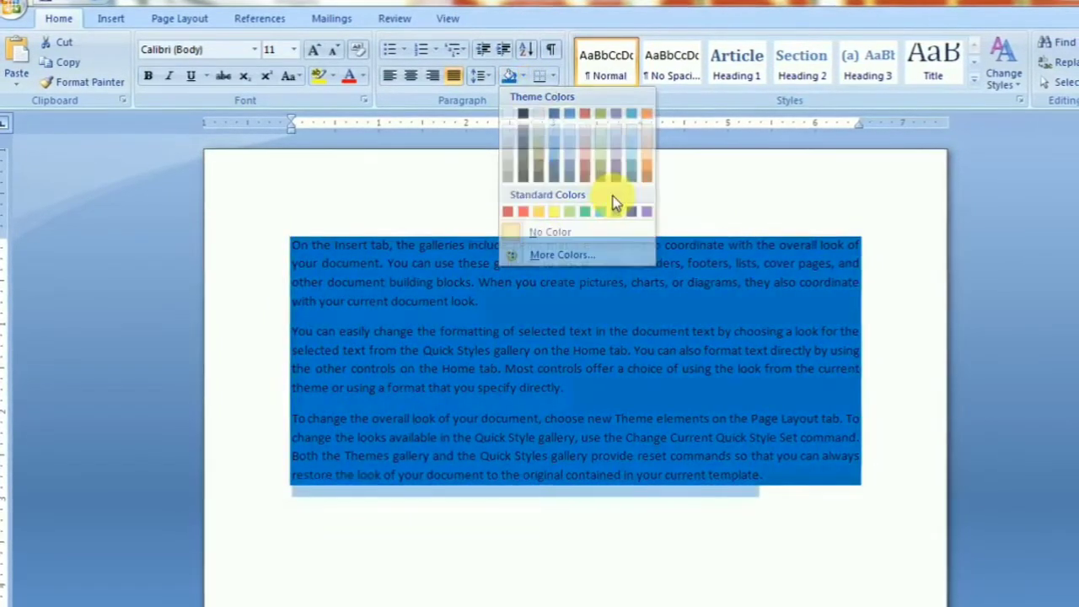
pyautogui.click(614, 211)
pyautogui.click(521, 76)
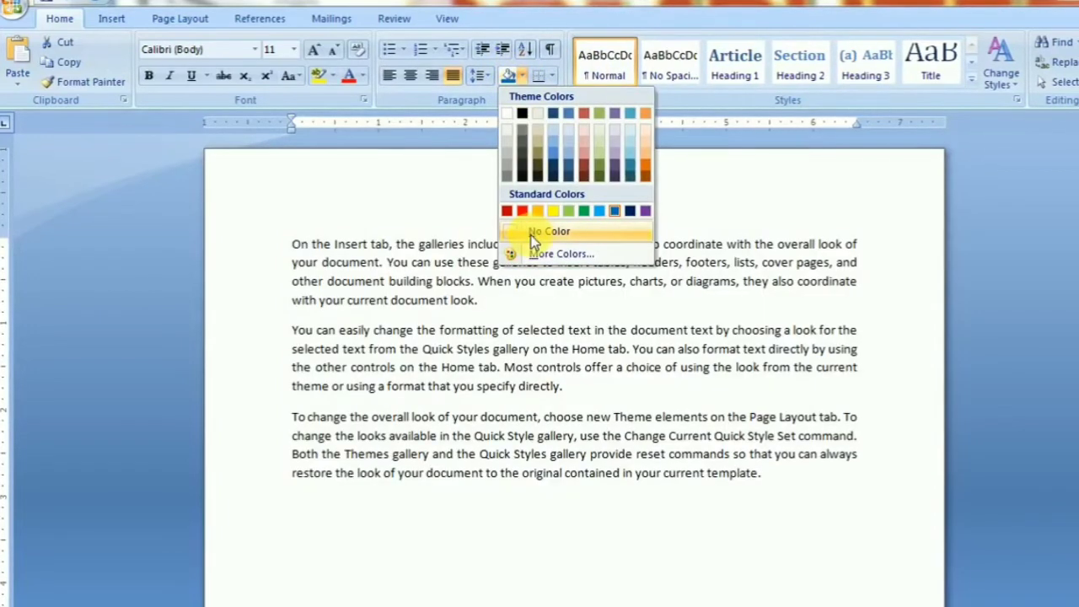
pyautogui.click(530, 233)
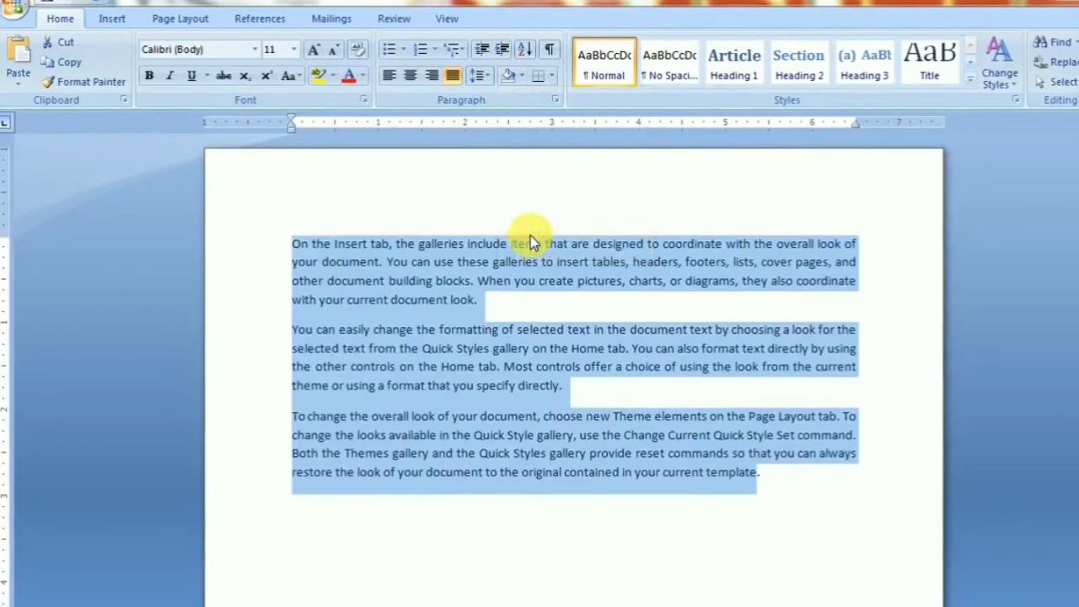
# - Add left, top, bottom and right borders around the three selected paragraphs
pyautogui.click(550, 75)
pyautogui.click(550, 135)
pyautogui.click(549, 76)
pyautogui.click(554, 114)
pyautogui.click(549, 76)
pyautogui.click(553, 96)
pyautogui.click(549, 76)
pyautogui.click(556, 155)
pyautogui.click(698, 552)
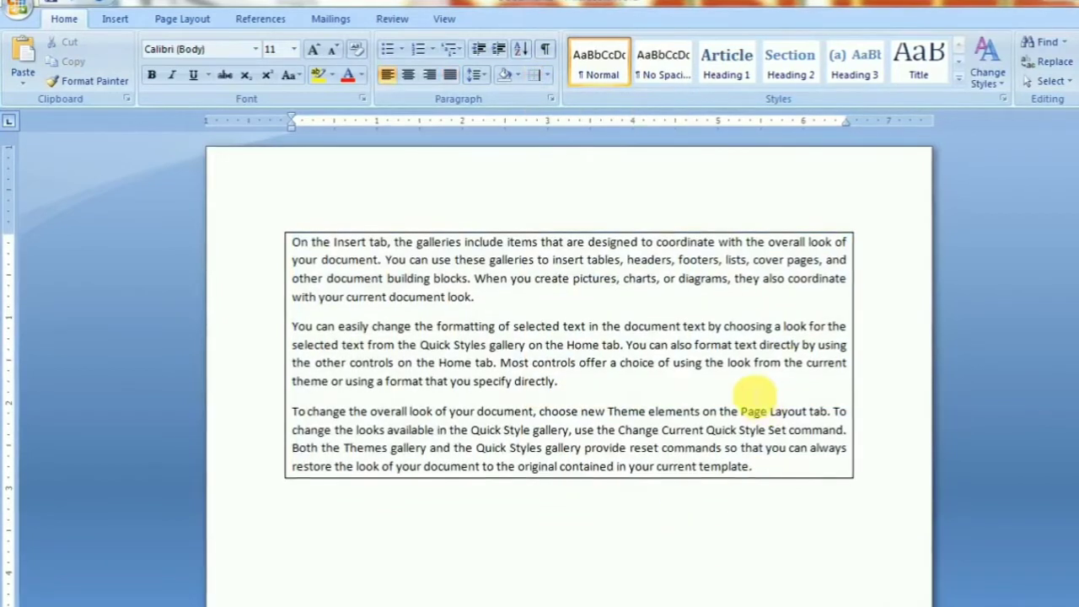
# - Undo the borders added around the paragraphs
pyautogui.hotkey('ctrl', 'z')
pyautogui.hotkey('ctrl', 'z')
pyautogui.hotkey('ctrl', 'z')
pyautogui.hotkey('ctrl', 'z')
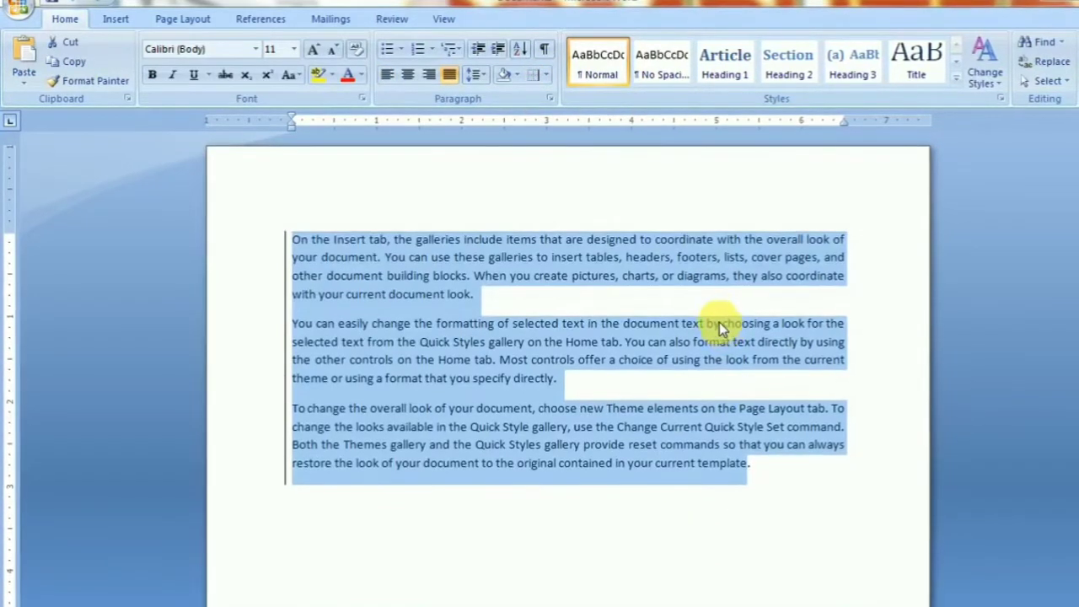
# - Apply All Borders to the three paragraphs and undo it
pyautogui.click(545, 78)
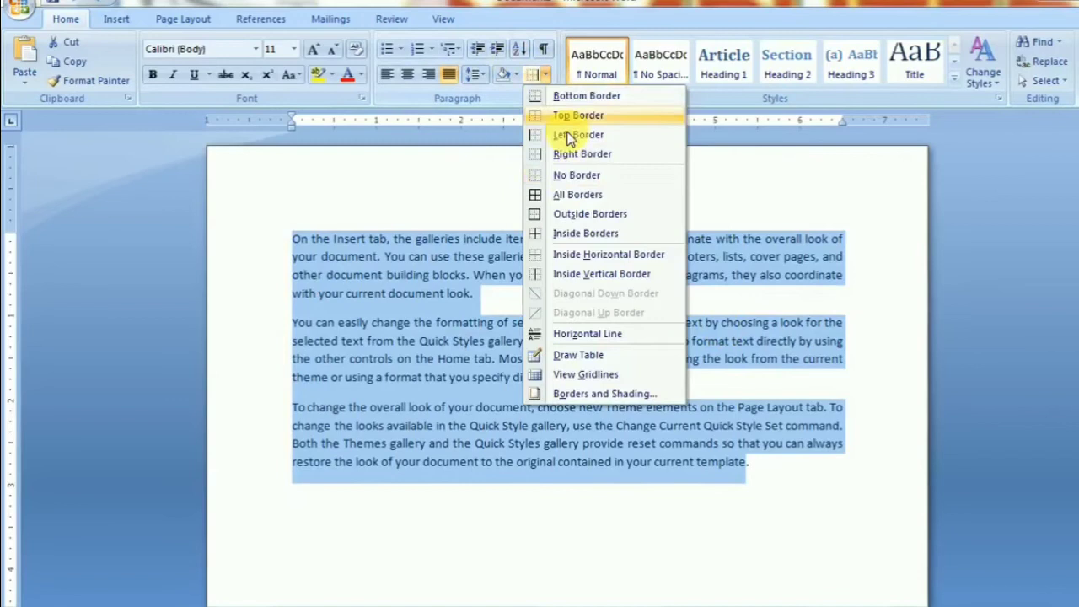
pyautogui.click(571, 199)
pyautogui.click(718, 573)
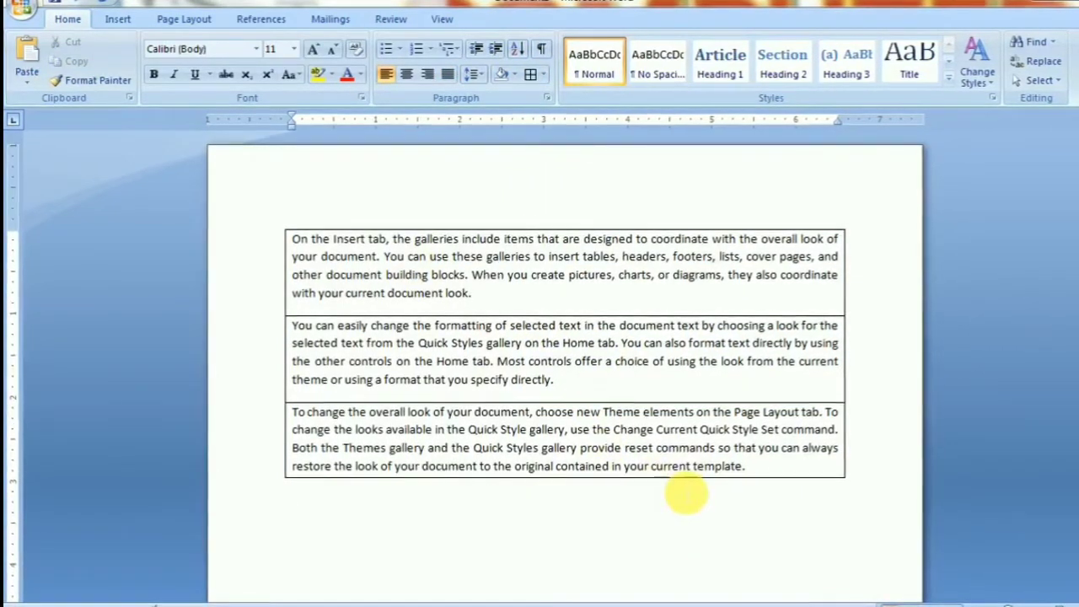
pyautogui.hotkey('ctrl', 'z')
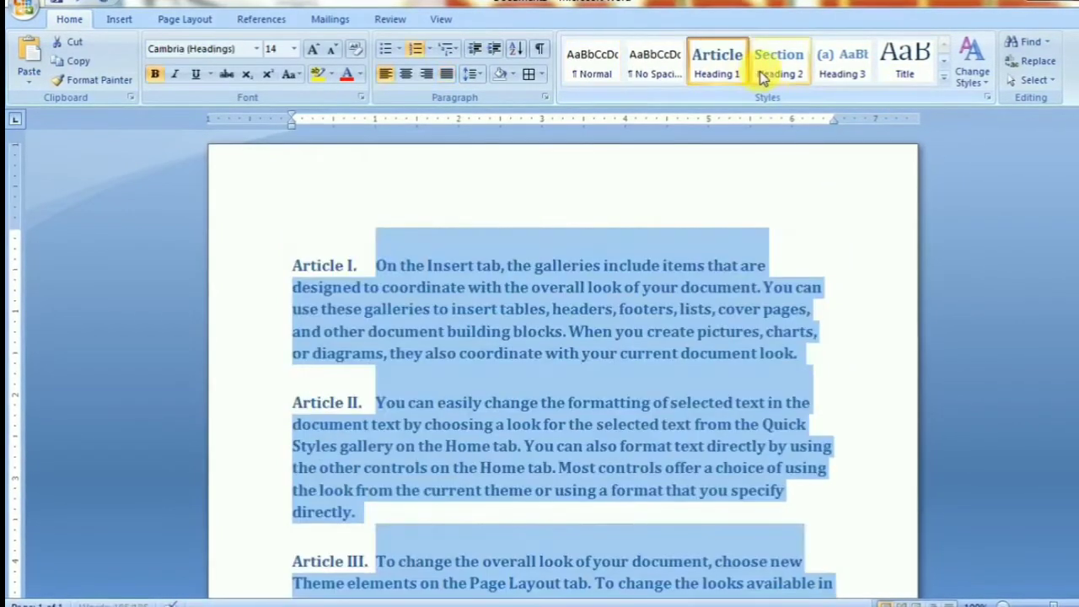
# - Try the Intense Reference style on the first paragraph and return it to Normal formatting
pyautogui.click(537, 320)
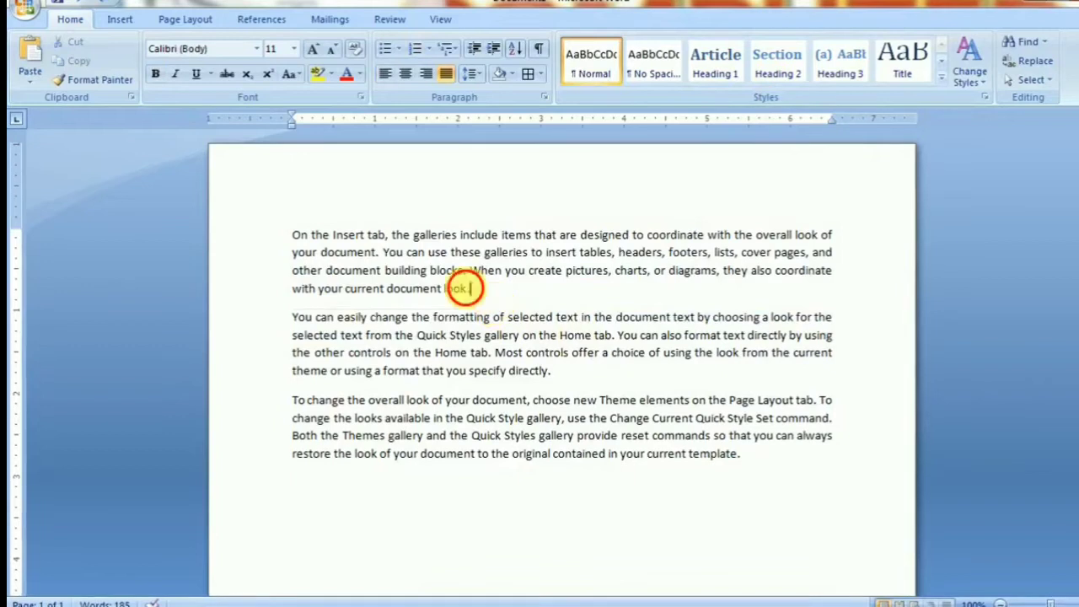
pyautogui.moveTo(472, 287); pyautogui.dragTo(248, 224)
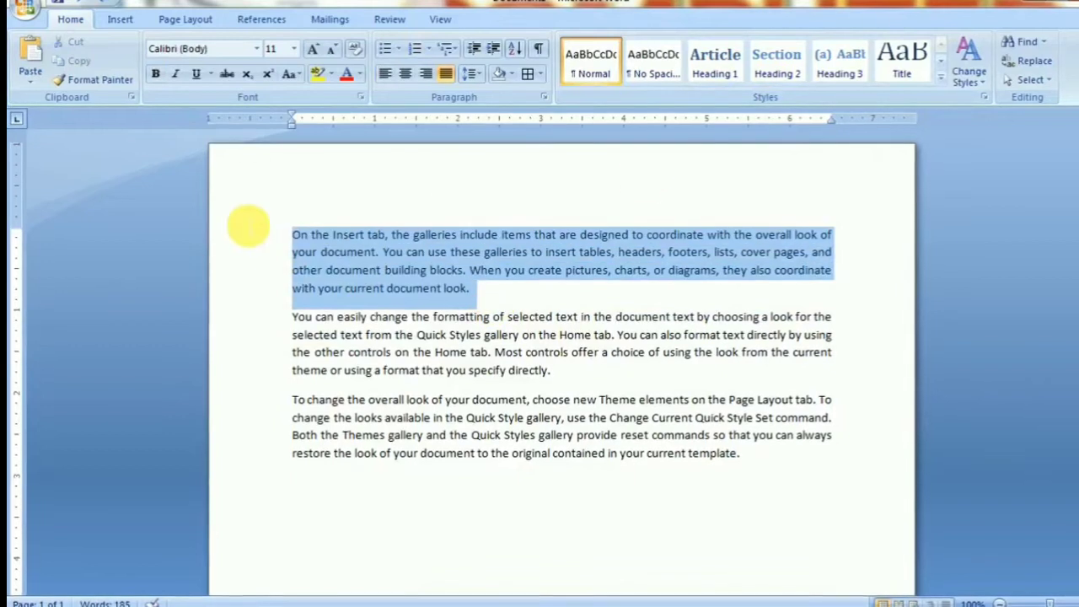
pyautogui.click(939, 80)
pyautogui.click(711, 164)
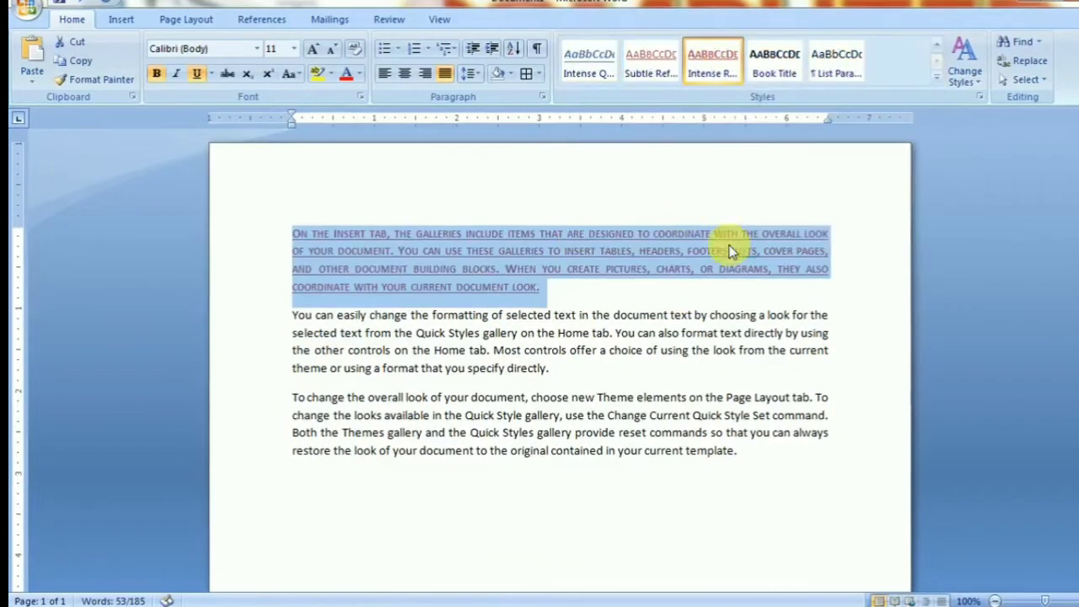
pyautogui.click(935, 76)
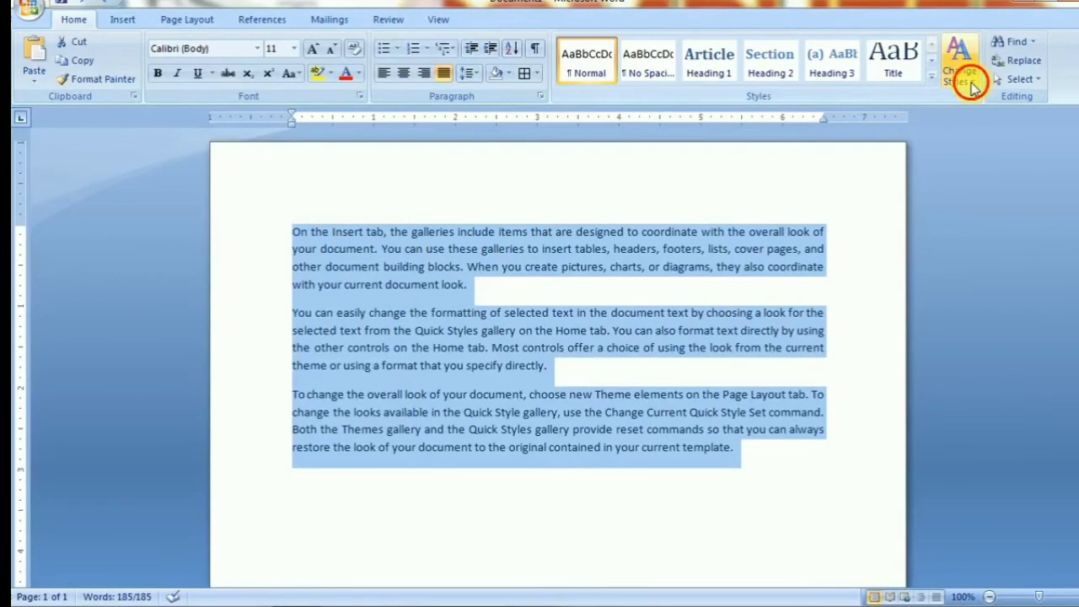
# - Change the document's style set to Word 2007
pyautogui.click(963, 76)
pyautogui.moveTo(978, 108)
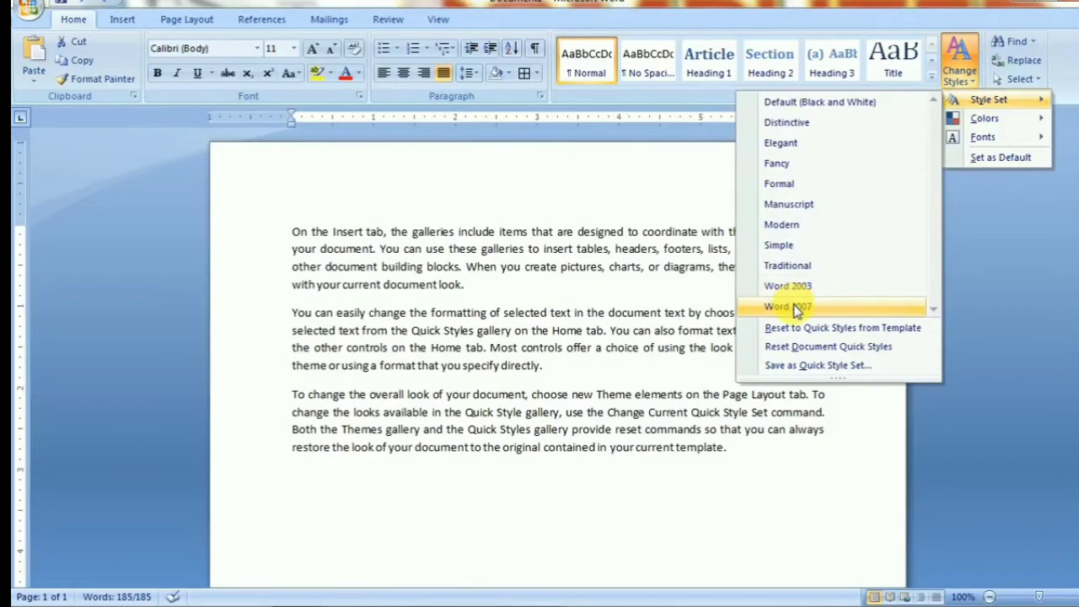
pyautogui.click(796, 308)
# - Color the selected text light orange from the theme colors and preview the built-in theme color sets on it
pyautogui.click(972, 76)
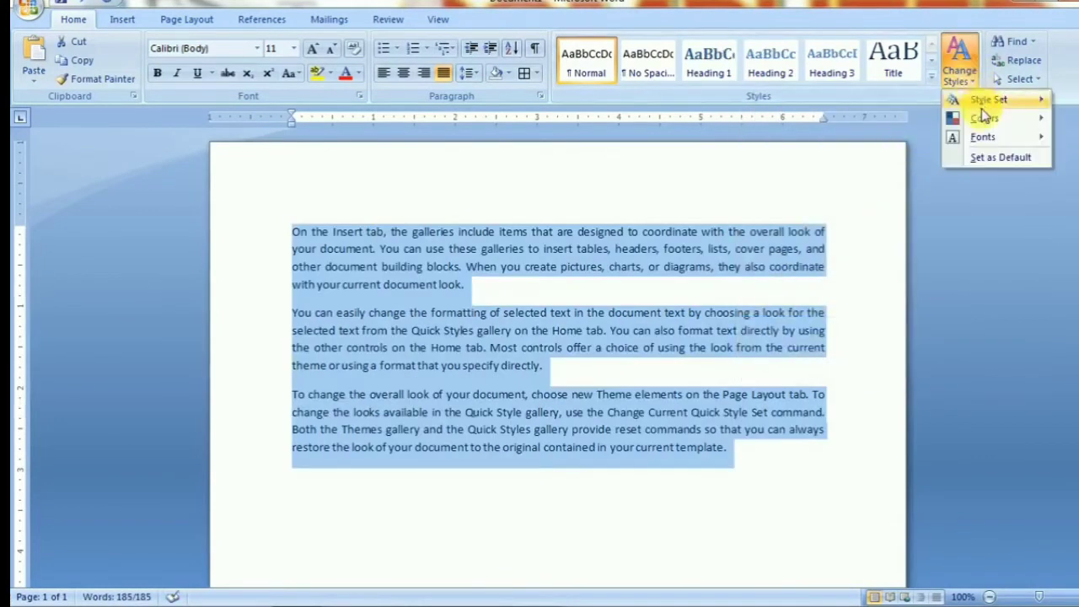
pyautogui.moveTo(984, 118)
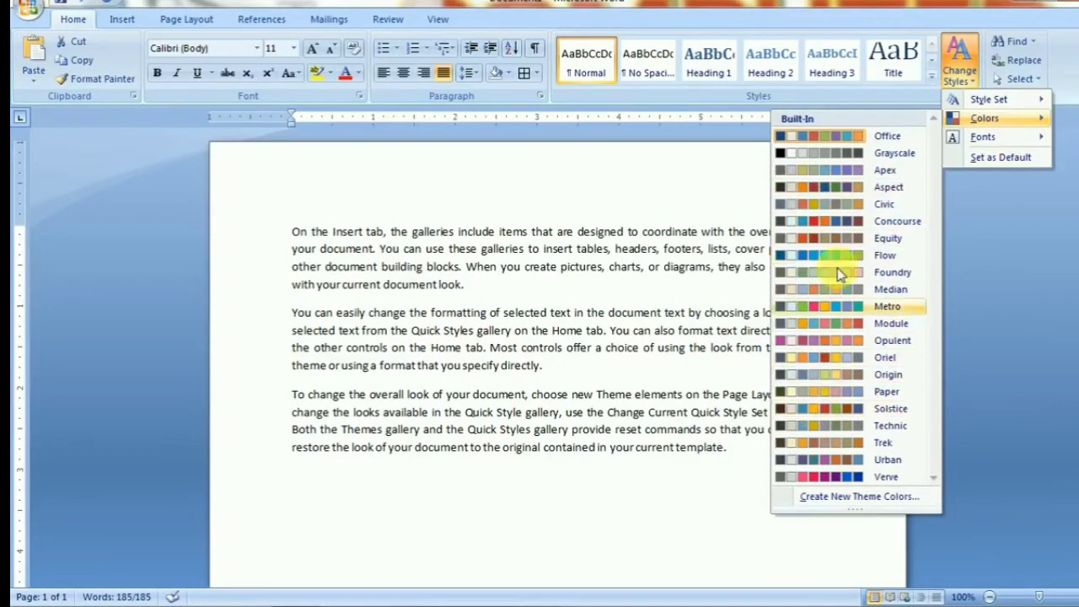
pyautogui.click(358, 77)
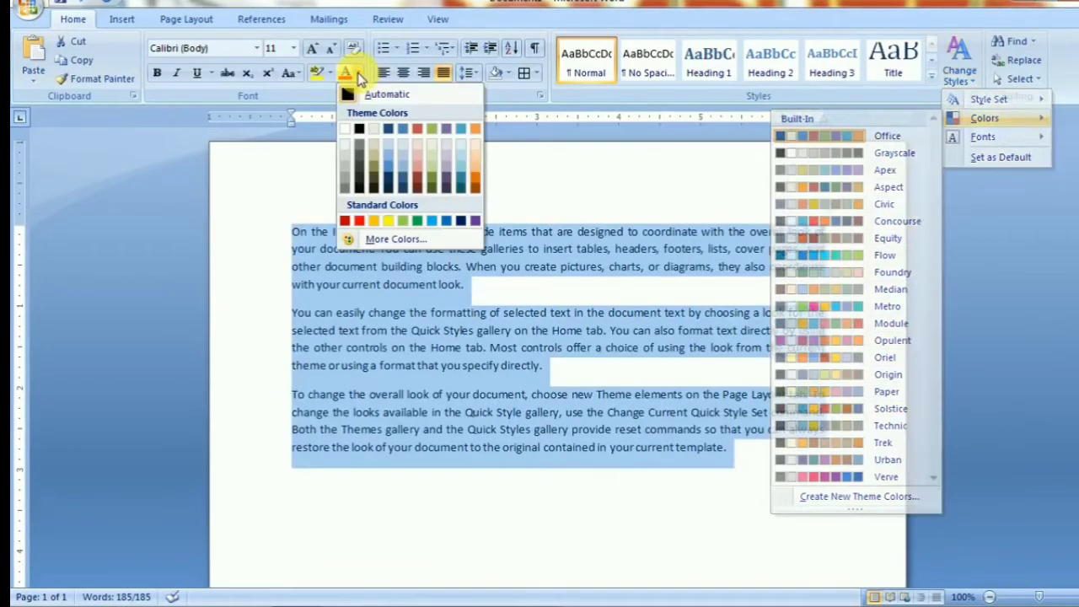
pyautogui.click(477, 160)
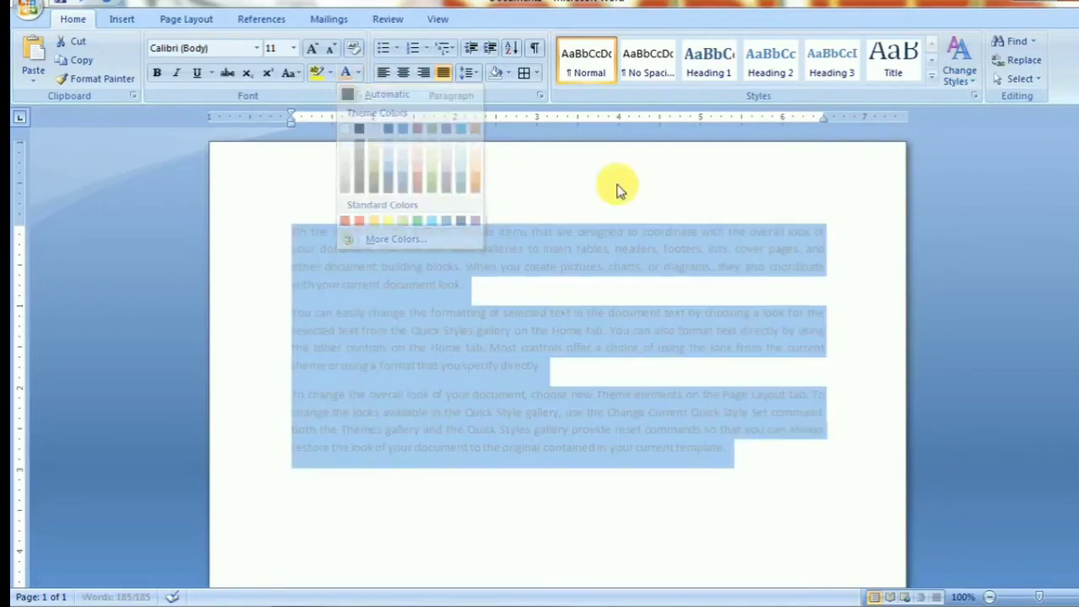
pyautogui.click(968, 80)
pyautogui.moveTo(965, 118)
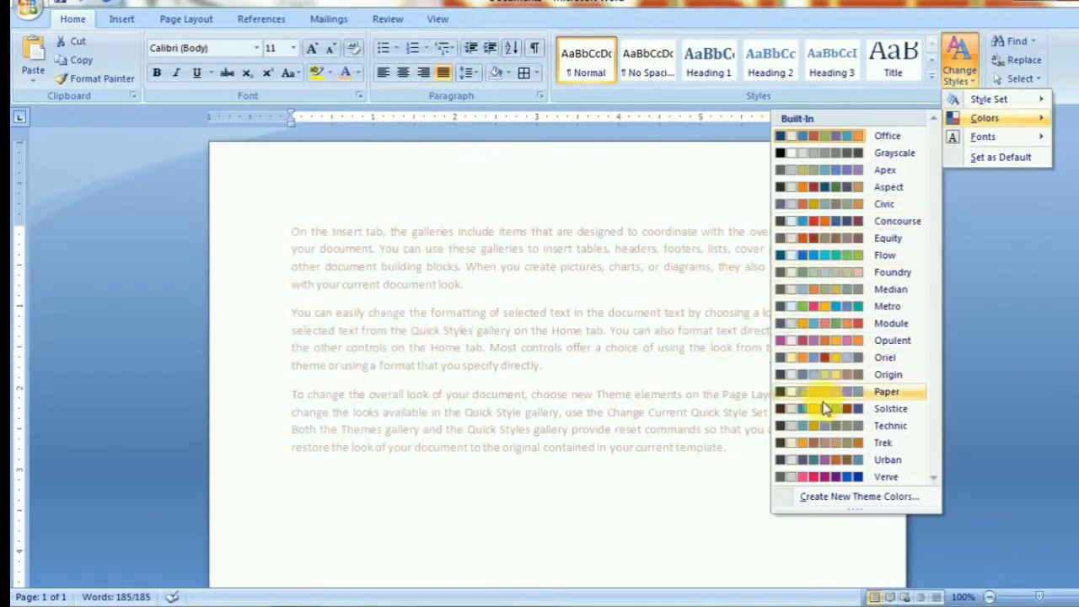
pyautogui.click(687, 482)
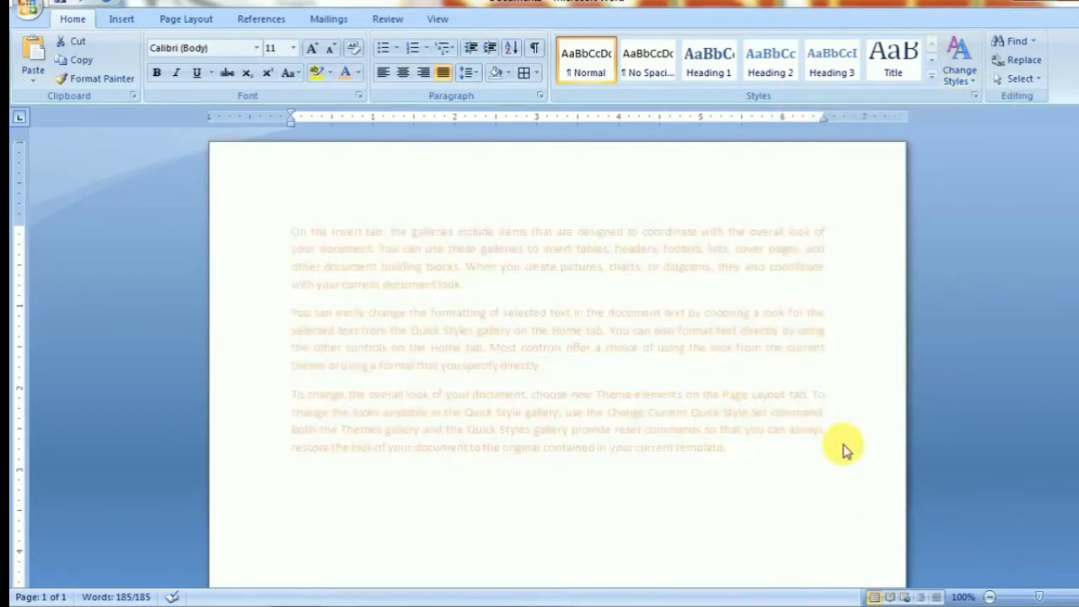
# - Browse the built-in theme font sets and deselect the text without choosing one
pyautogui.click(961, 78)
pyautogui.moveTo(974, 139)
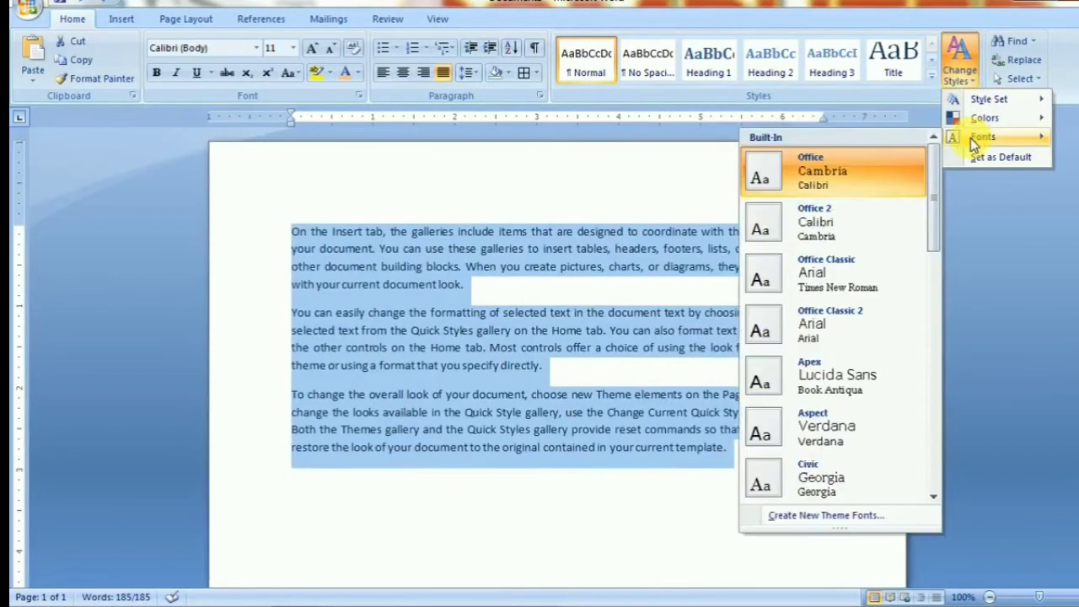
pyautogui.moveTo(933, 245); pyautogui.dragTo(930, 438)
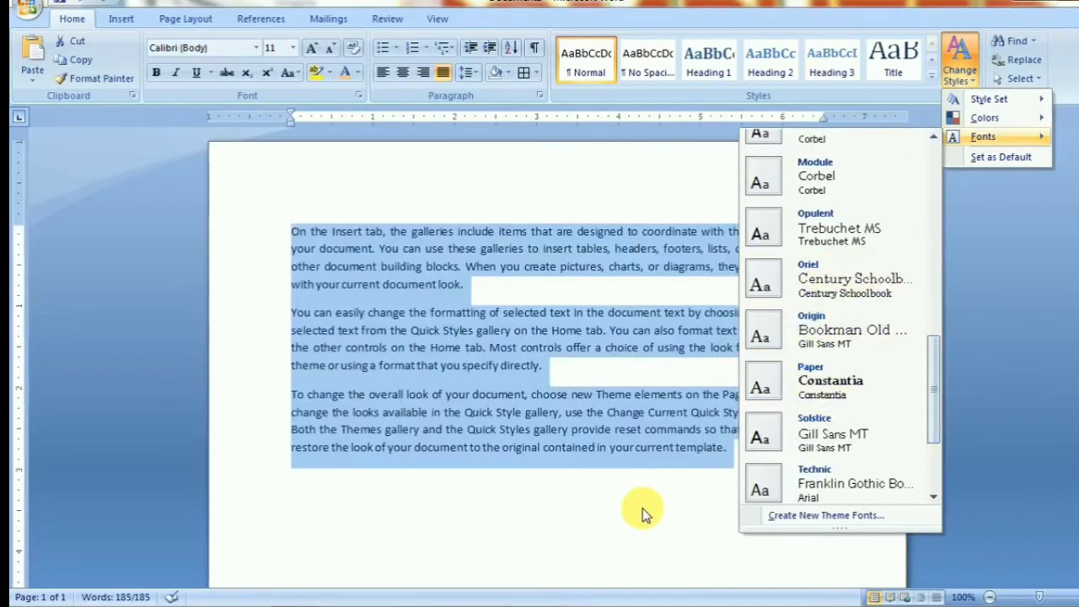
pyautogui.click(642, 509)
pyautogui.click(825, 499)
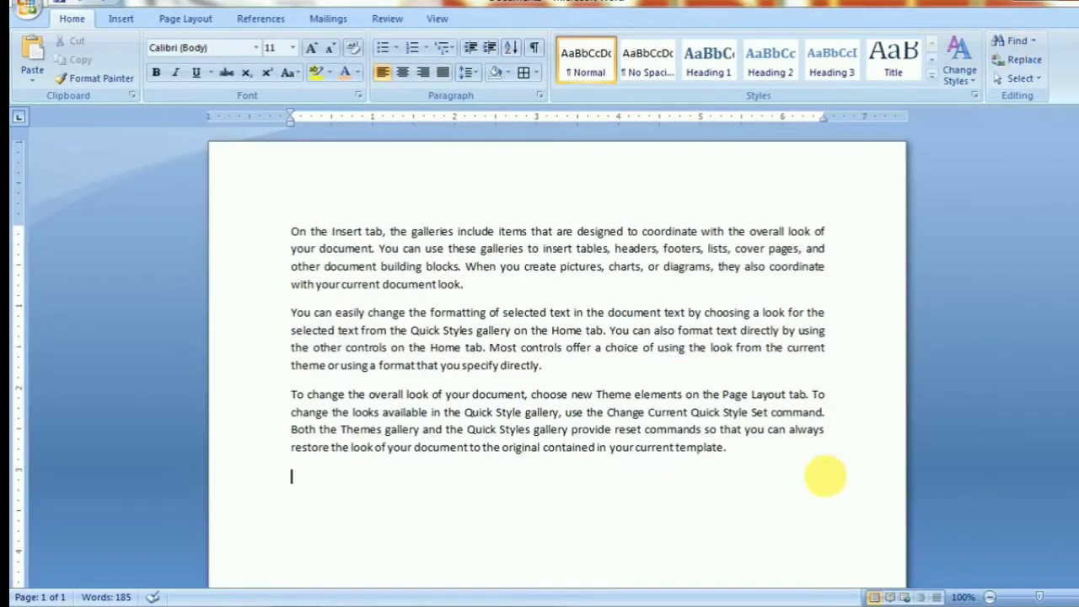
# - Search the document for "the" and step through its occurrences
pyautogui.click(1011, 42)
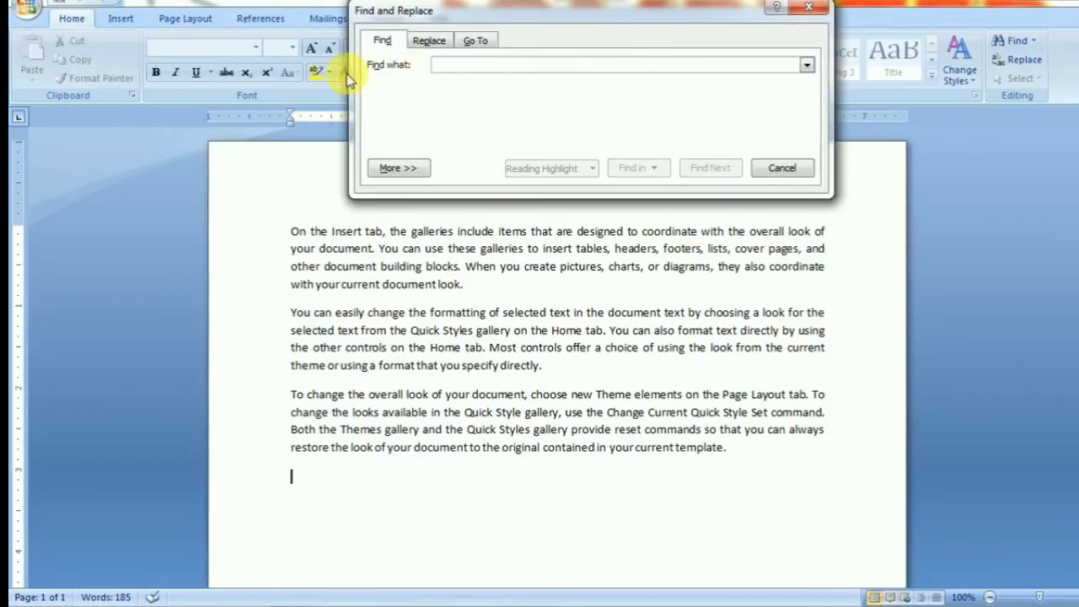
pyautogui.write('the')
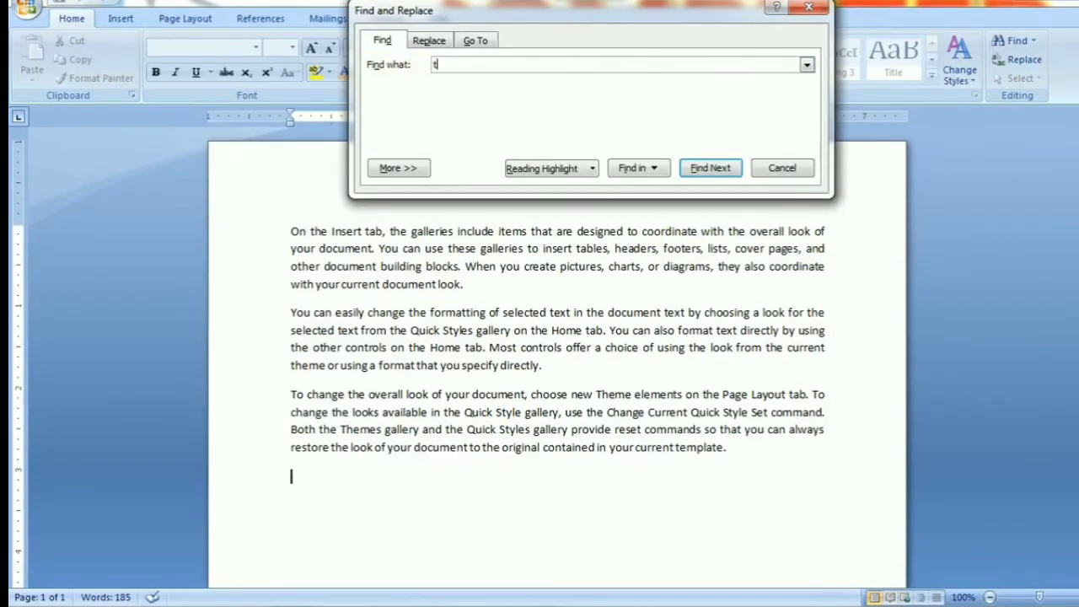
pyautogui.click(713, 170)
pyautogui.click(713, 170)
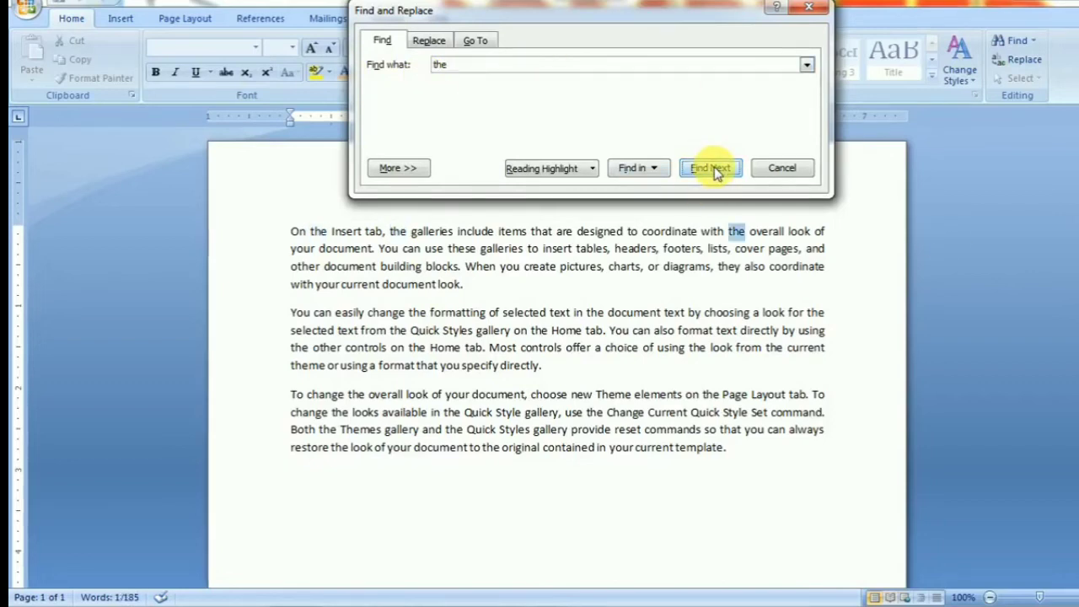
# - Replace every occurrence of "the" in the document with a first name and close the Find and Replace dialog
pyautogui.click(713, 169)
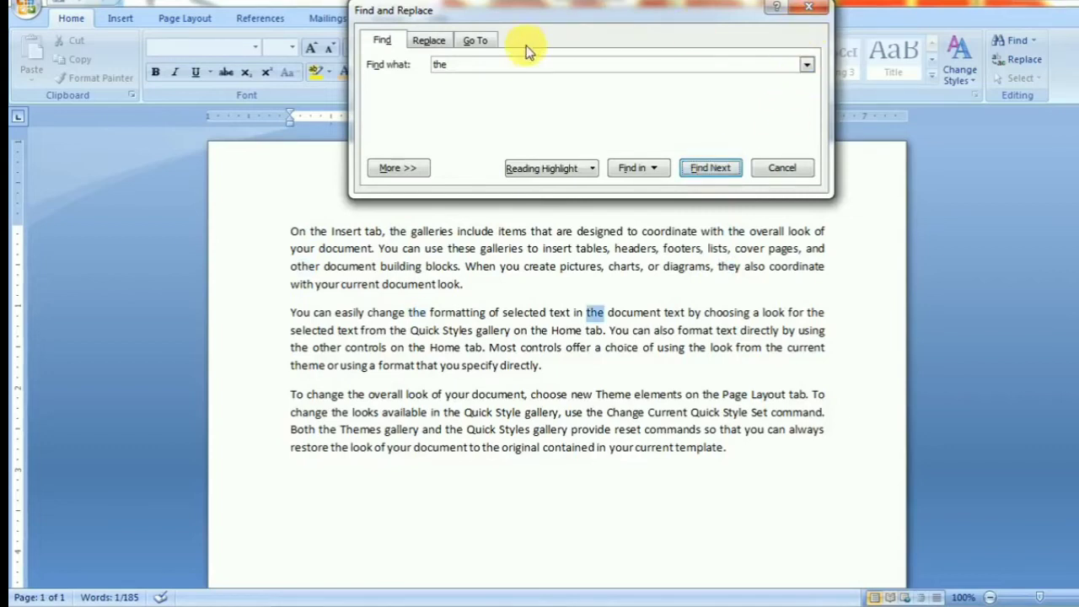
pyautogui.click(429, 41)
pyautogui.click(459, 116)
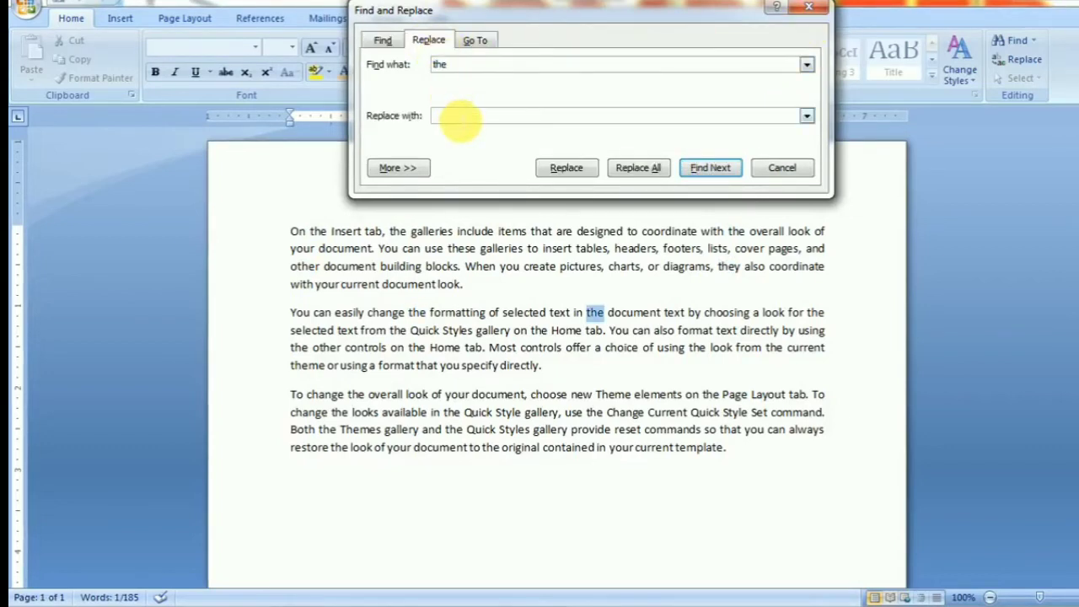
pyautogui.write('faizan')
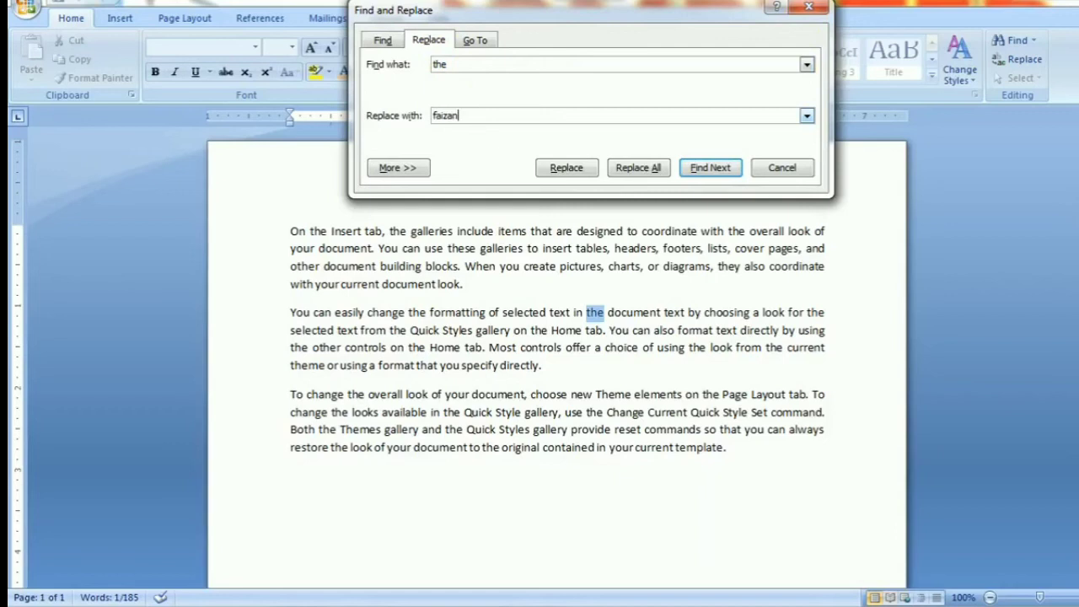
pyautogui.click(648, 168)
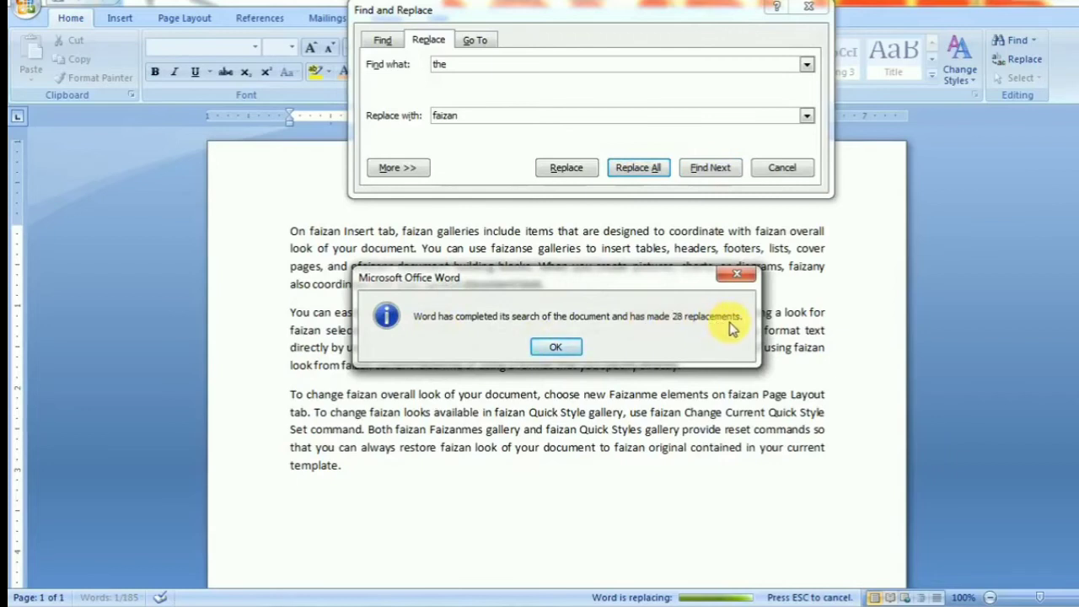
pyautogui.click(556, 346)
pyautogui.click(811, 8)
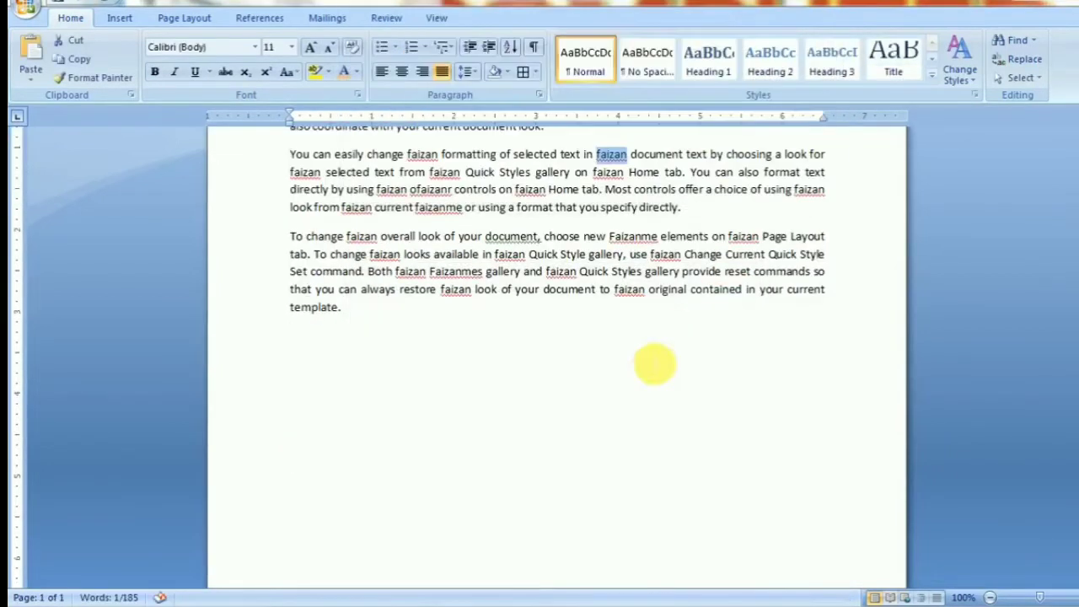
# - Undo the replacement of "the" throughout the document
pyautogui.scroll(3, 447, 297)
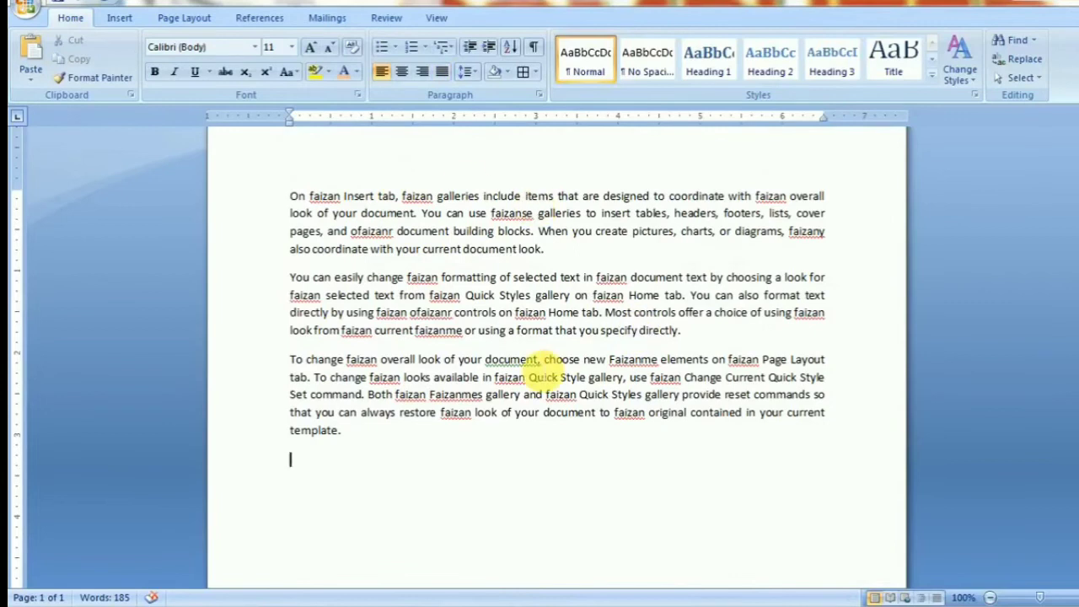
pyautogui.hotkey('ctrl', 'z')
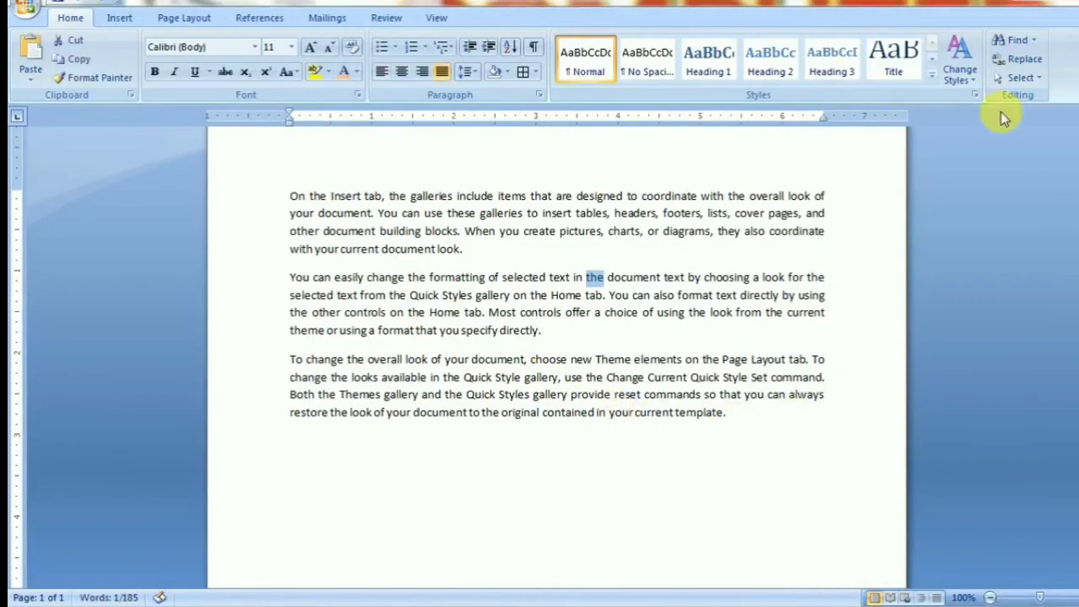
# - Copy all three sample paragraphs and paste them repeatedly below until the document fills 17 pages, returning to its beginning
pyautogui.moveTo(747, 426); pyautogui.dragTo(308, 183)
pyautogui.hotkey('ctrl', 'c')
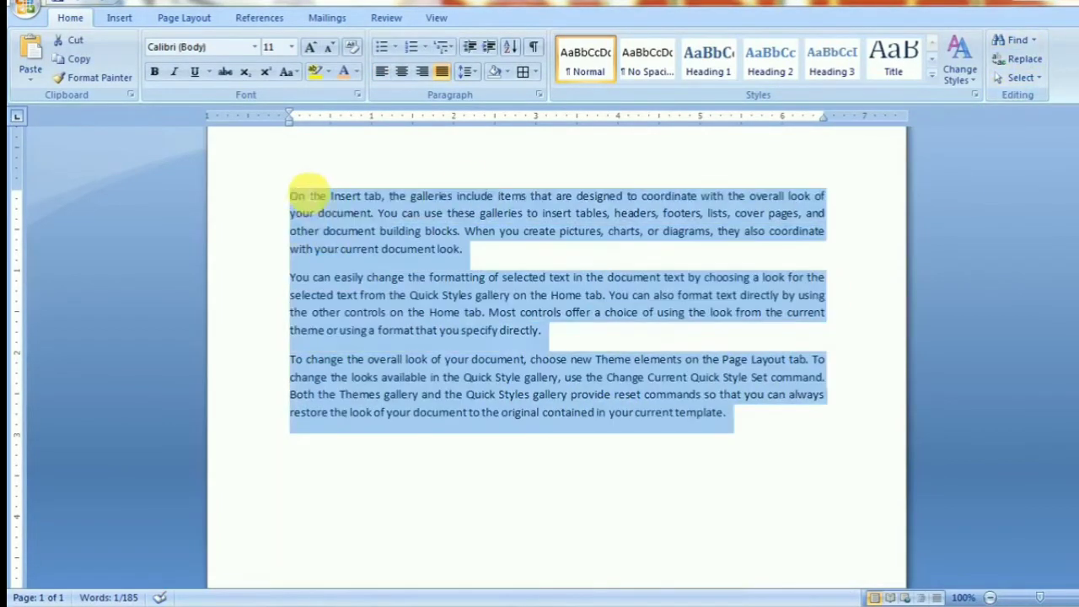
pyautogui.press('Right')
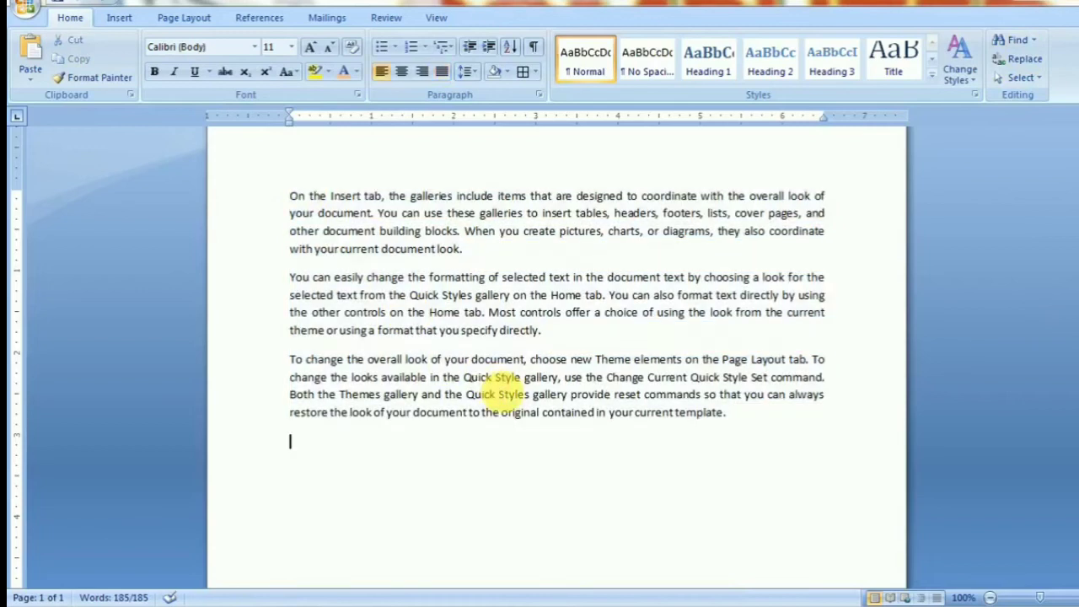
pyautogui.hotkey('ctrl', 'v')
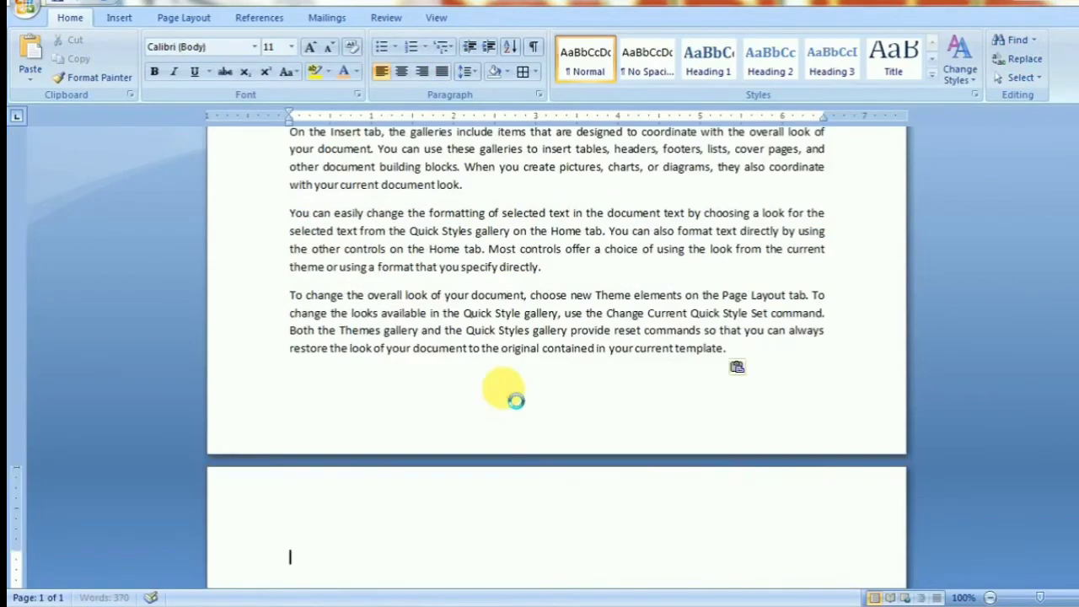
pyautogui.hotkey('ctrl', 'j')
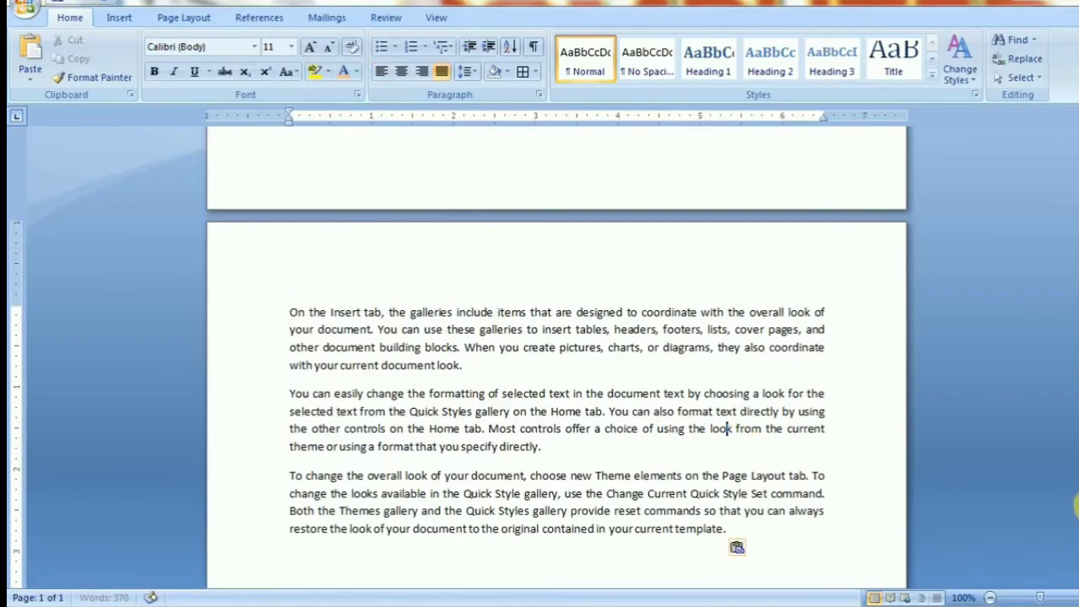
pyautogui.moveTo(1077, 510); pyautogui.dragTo(1077, 139)
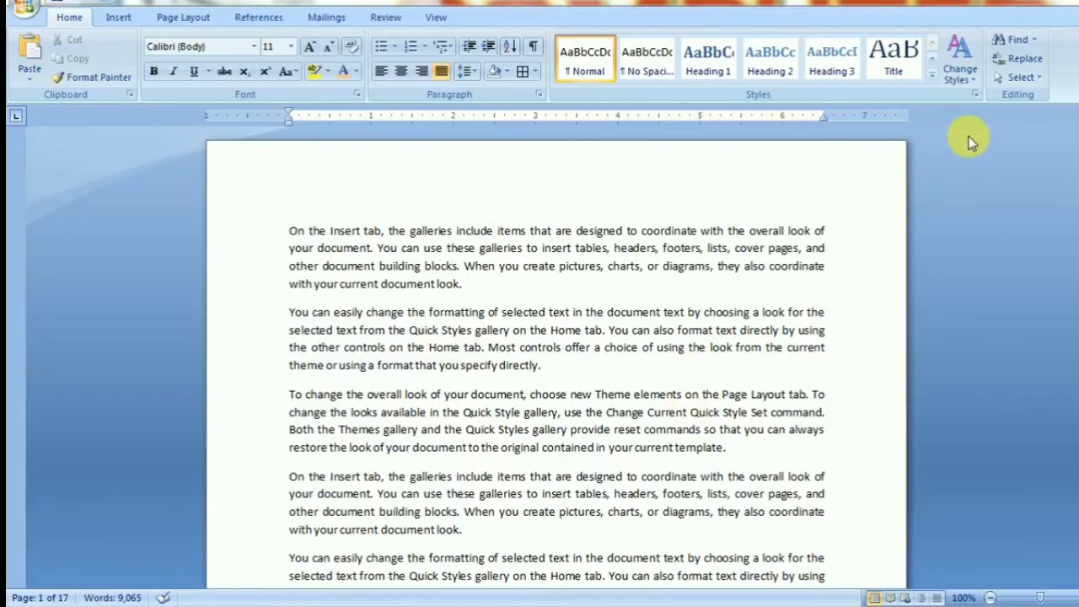
# - Use Go To to jump to line 150 of the document and close the dialog
pyautogui.click(1013, 43)
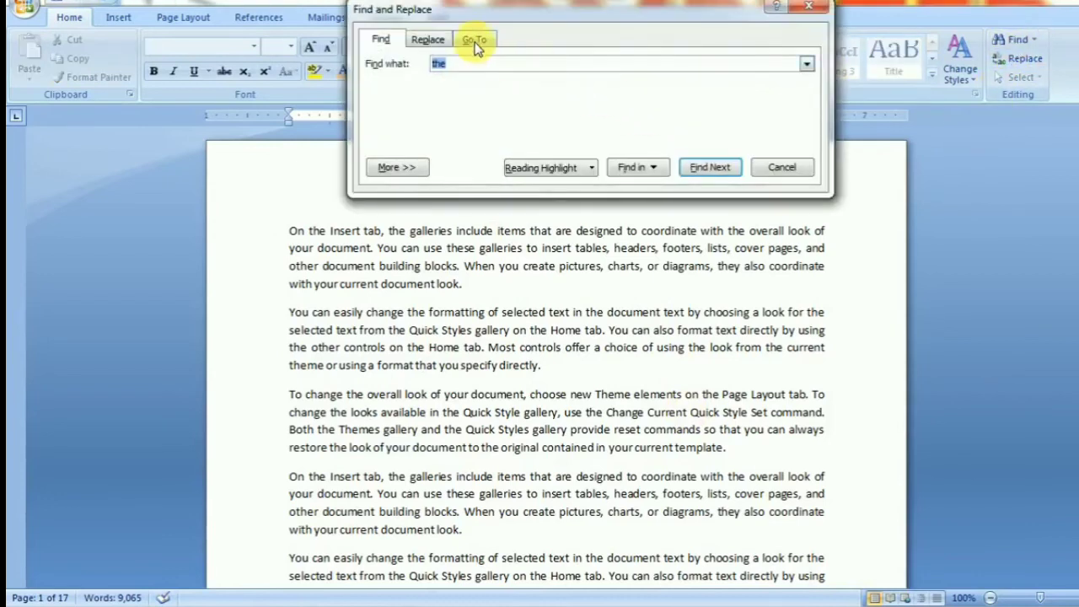
pyautogui.click(476, 41)
pyautogui.click(386, 100)
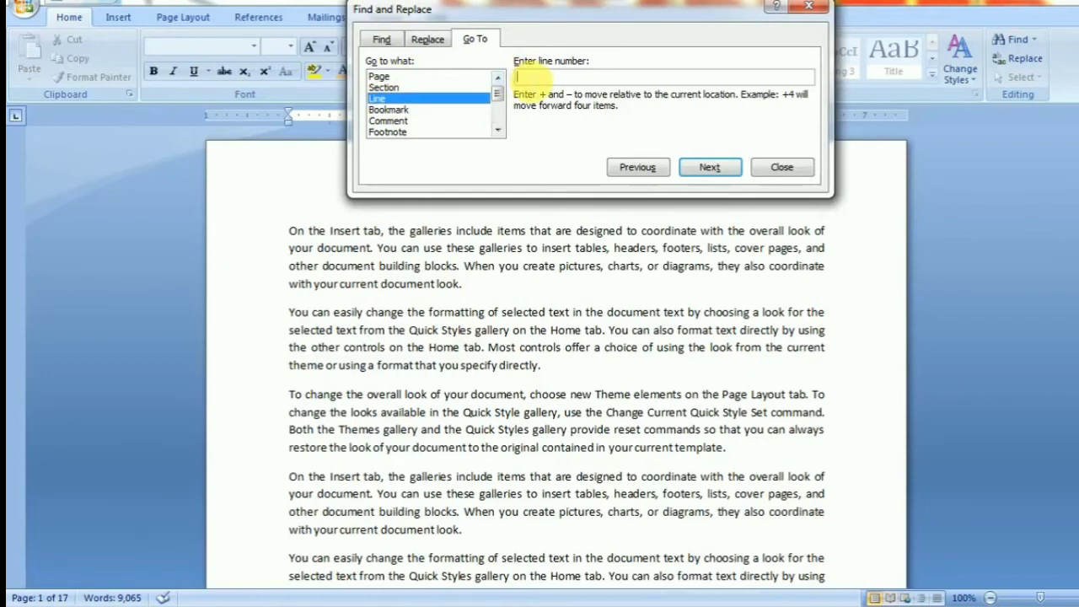
pyautogui.click(519, 78)
pyautogui.write('150')
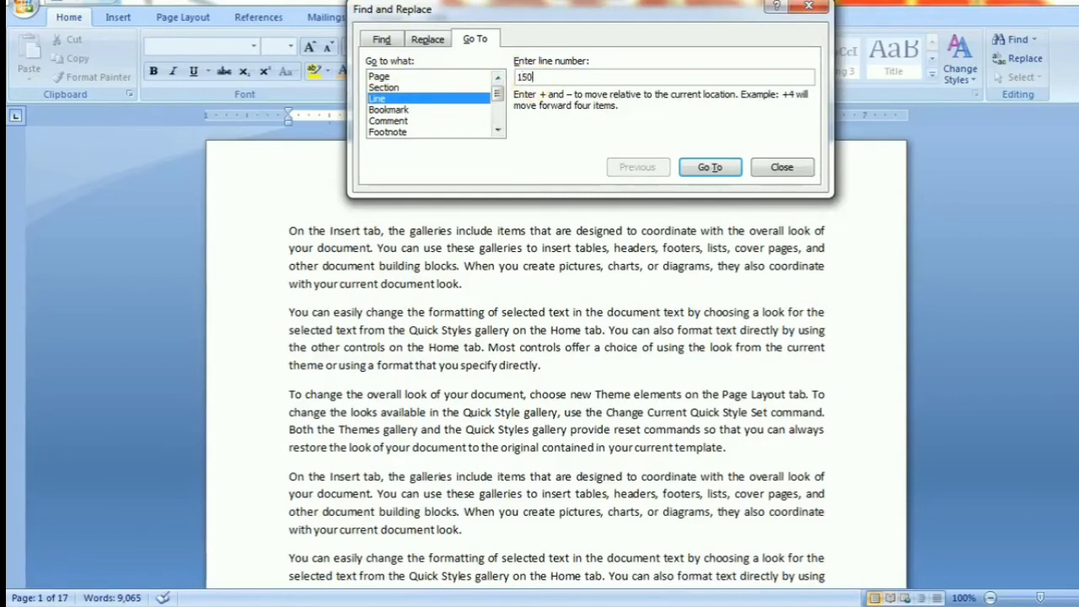
pyautogui.click(709, 167)
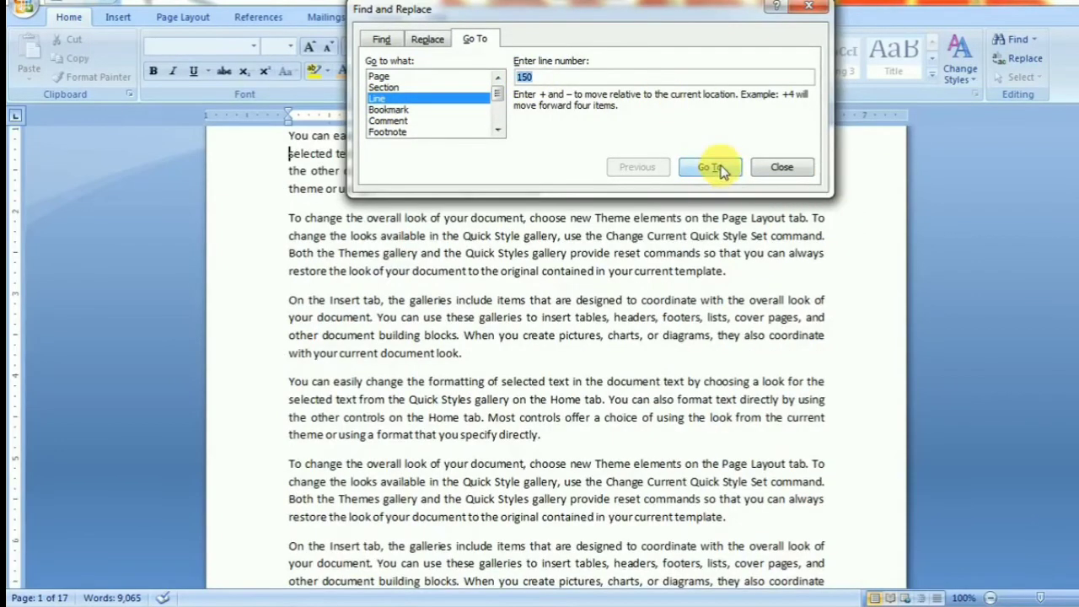
pyautogui.click(805, 11)
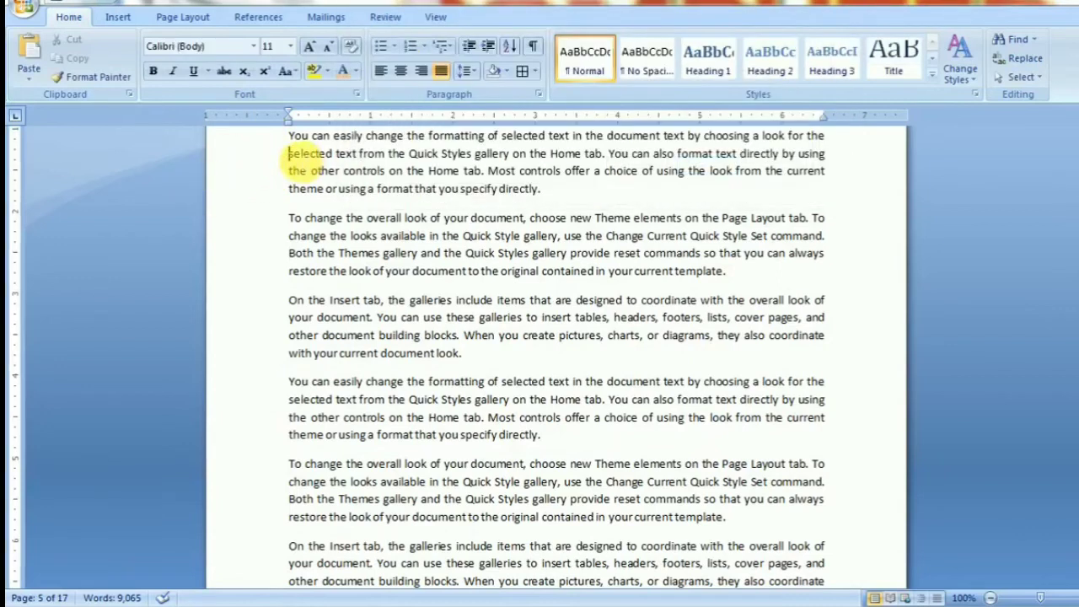
# - Return to the first page, use Go To to jump to page 10, and close the dialog
pyautogui.moveTo(1078, 243); pyautogui.dragTo(1077, 140)
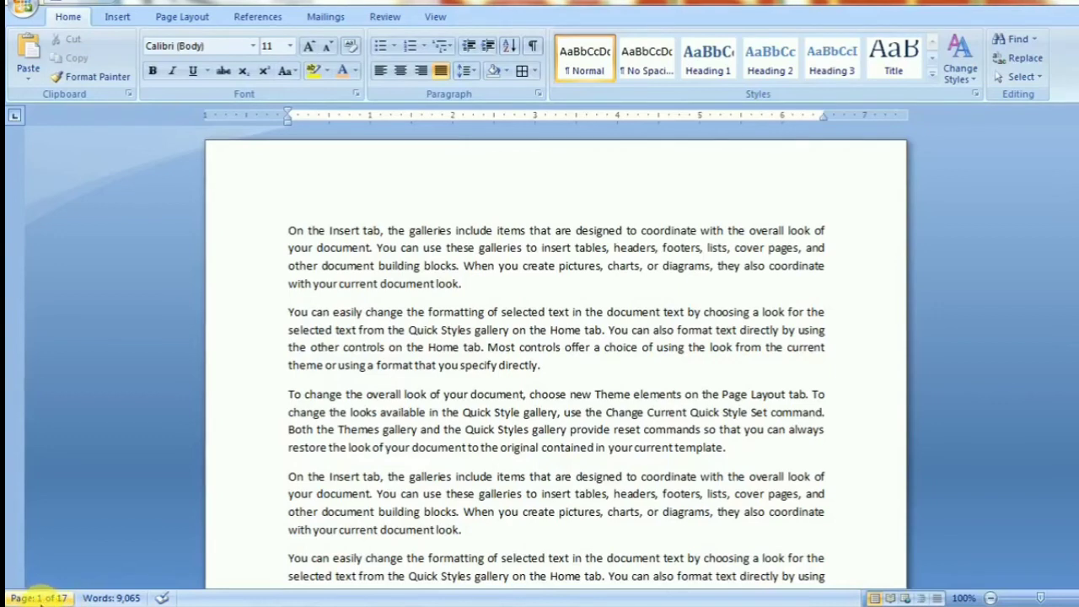
pyautogui.click(755, 357)
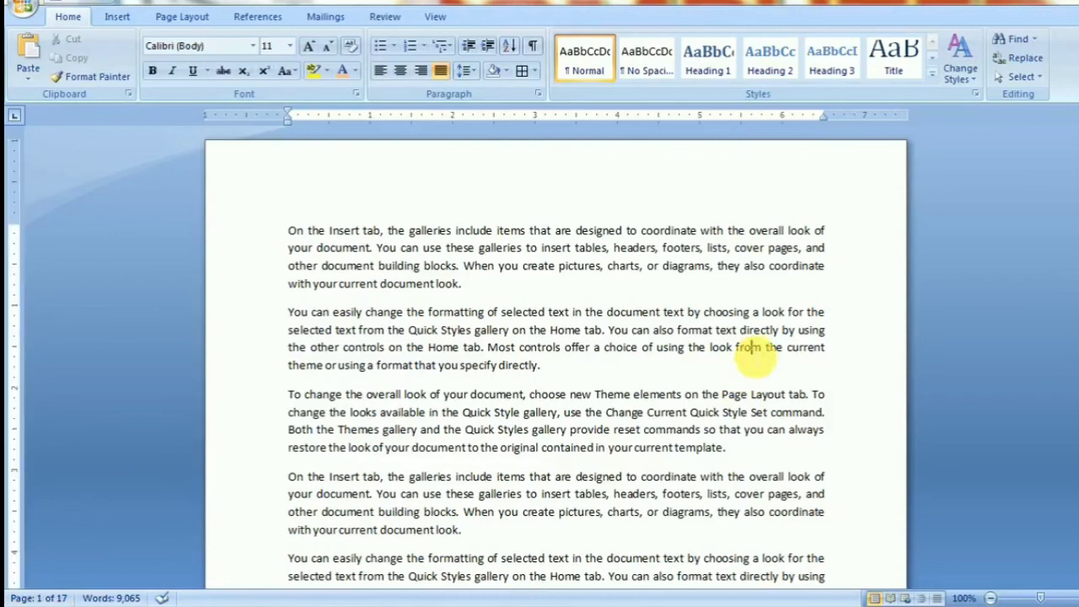
pyautogui.click(1014, 39)
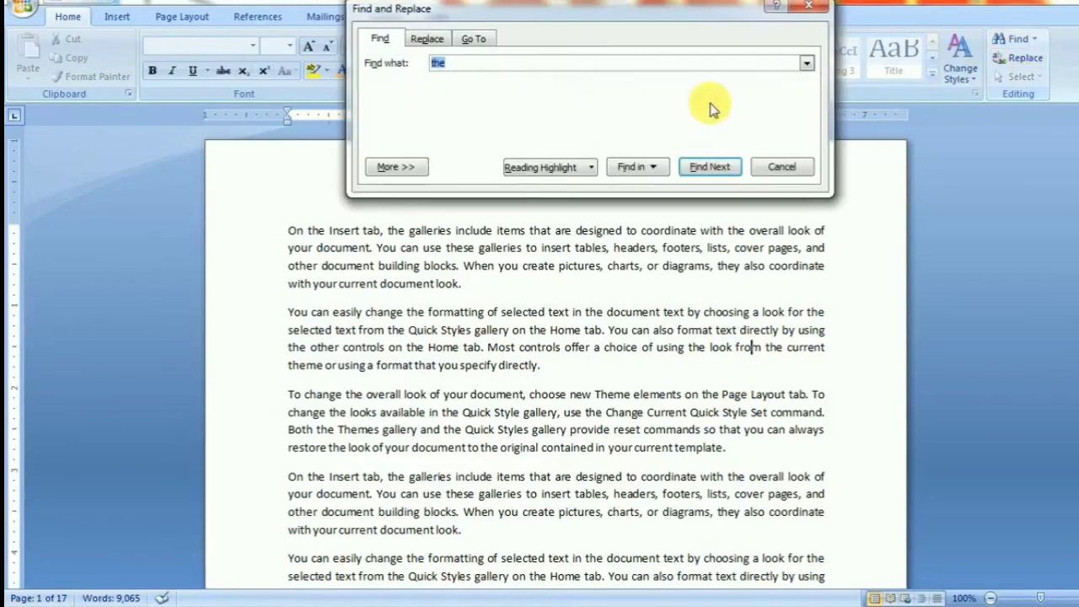
pyautogui.click(477, 41)
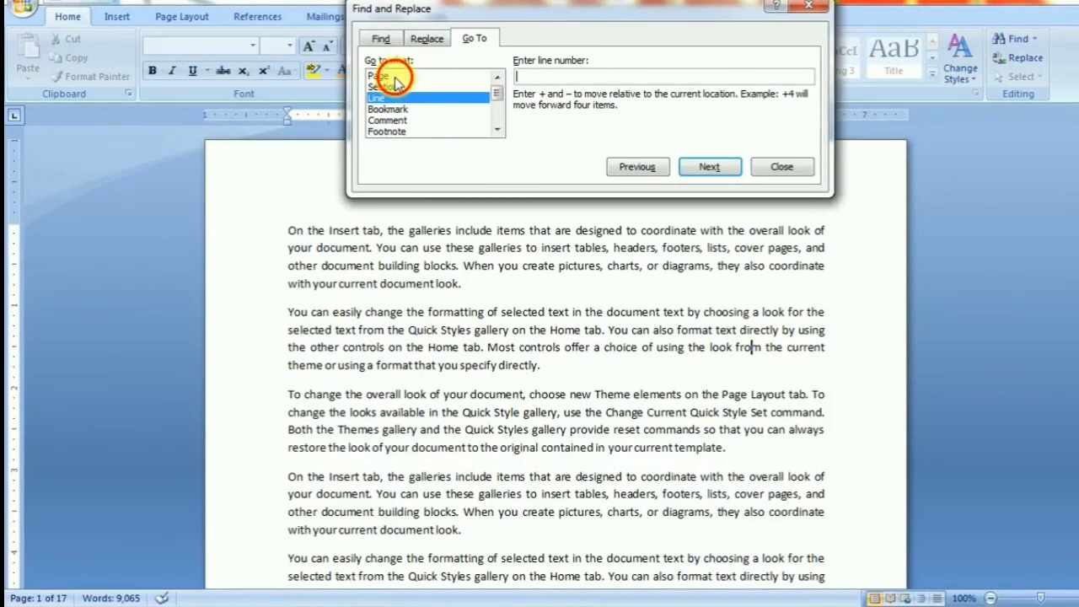
pyautogui.write('10')
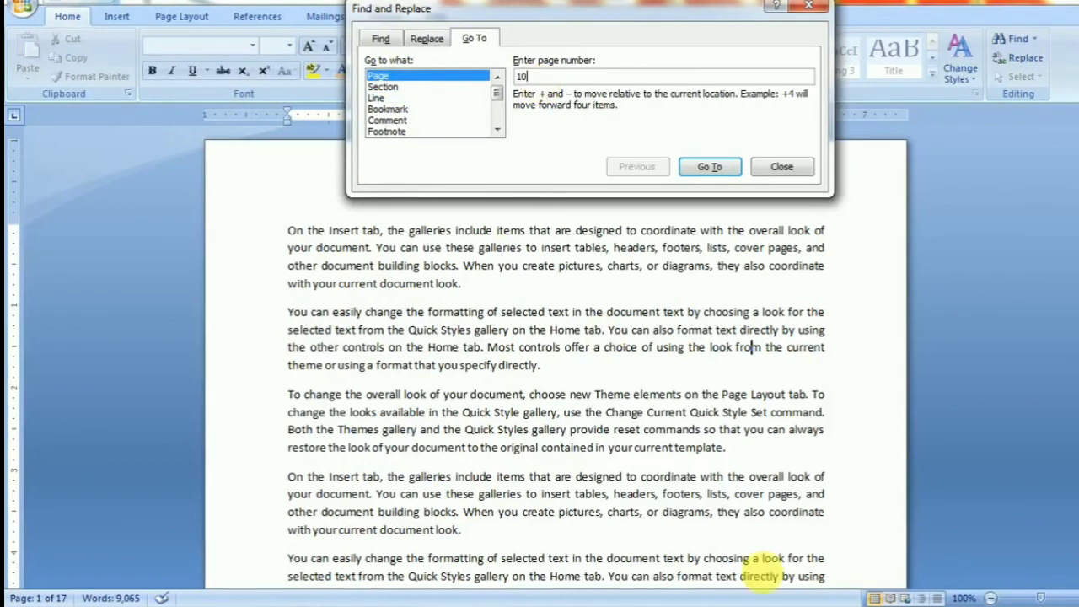
pyautogui.click(705, 168)
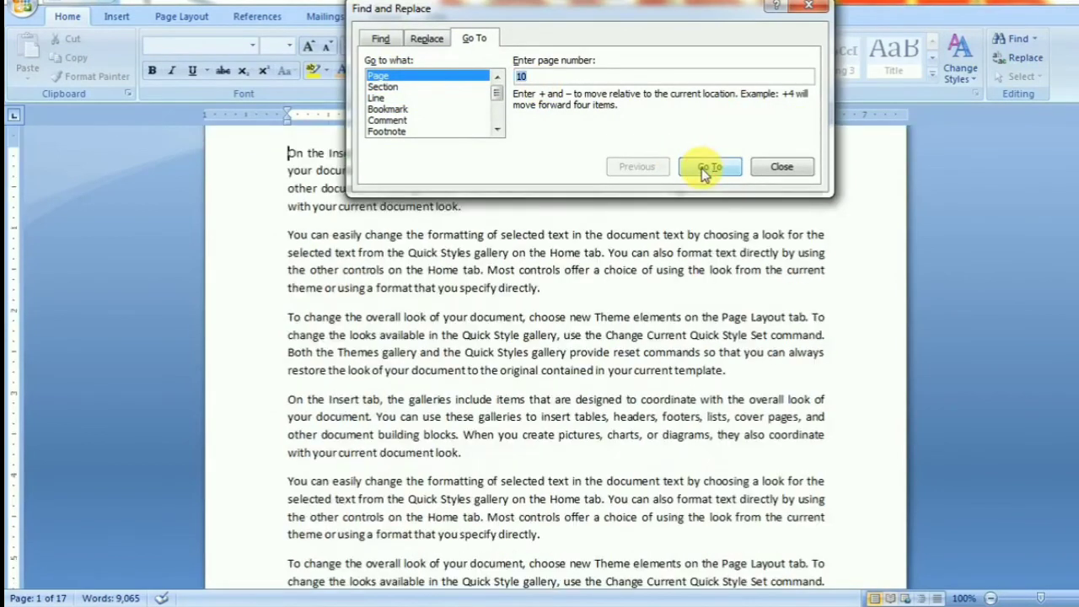
pyautogui.click(808, 5)
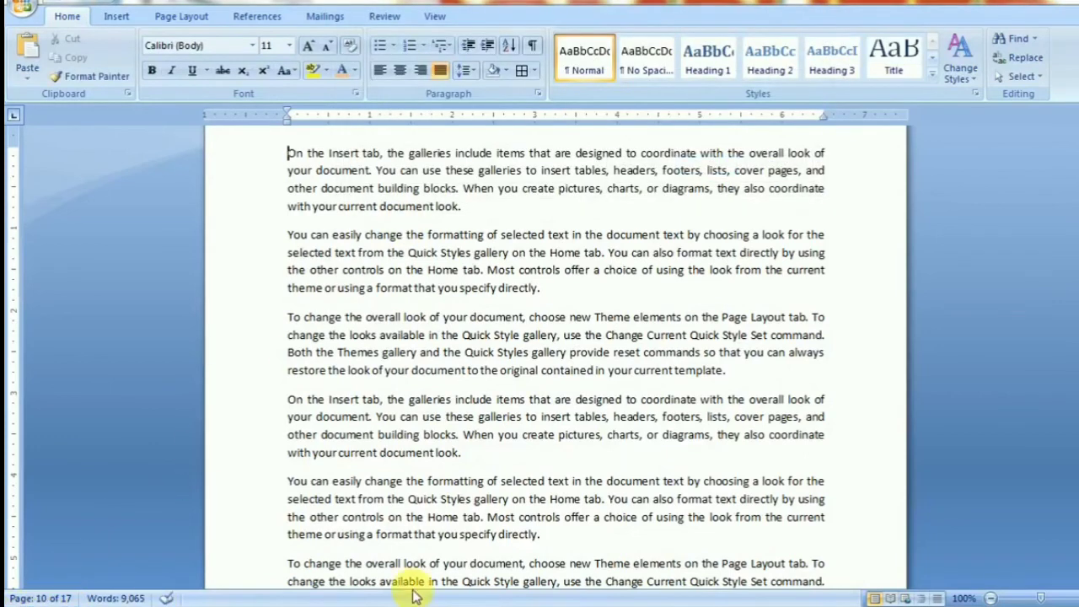
# - From the start of the document, show the Find, Replace and Go To dialogs in turn, closing each without running it
pyautogui.moveTo(1078, 356); pyautogui.dragTo(1078, 160)
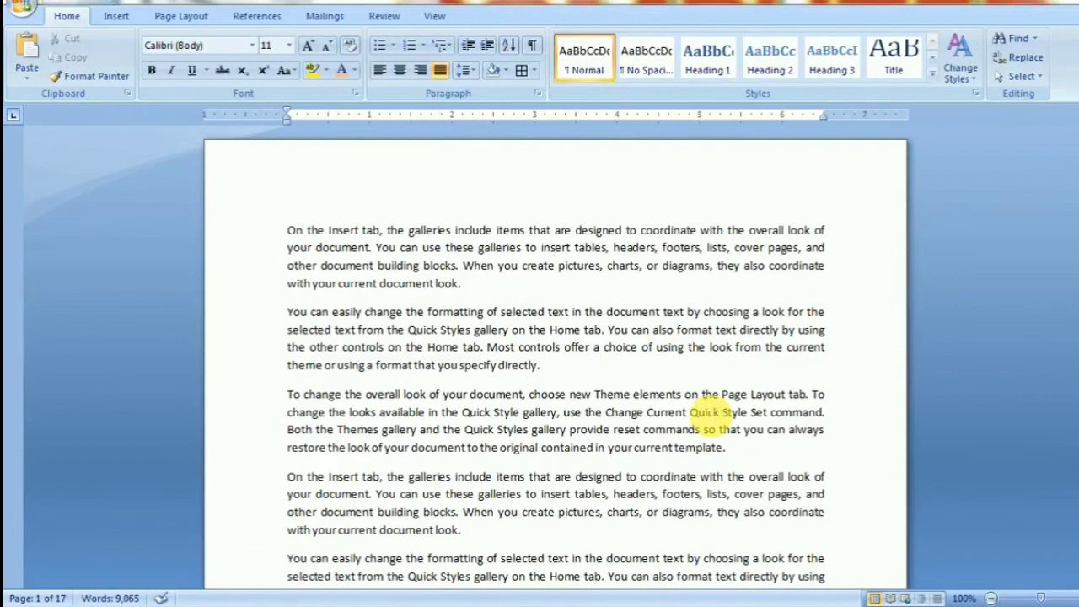
pyautogui.hotkey('ctrl', 'f')
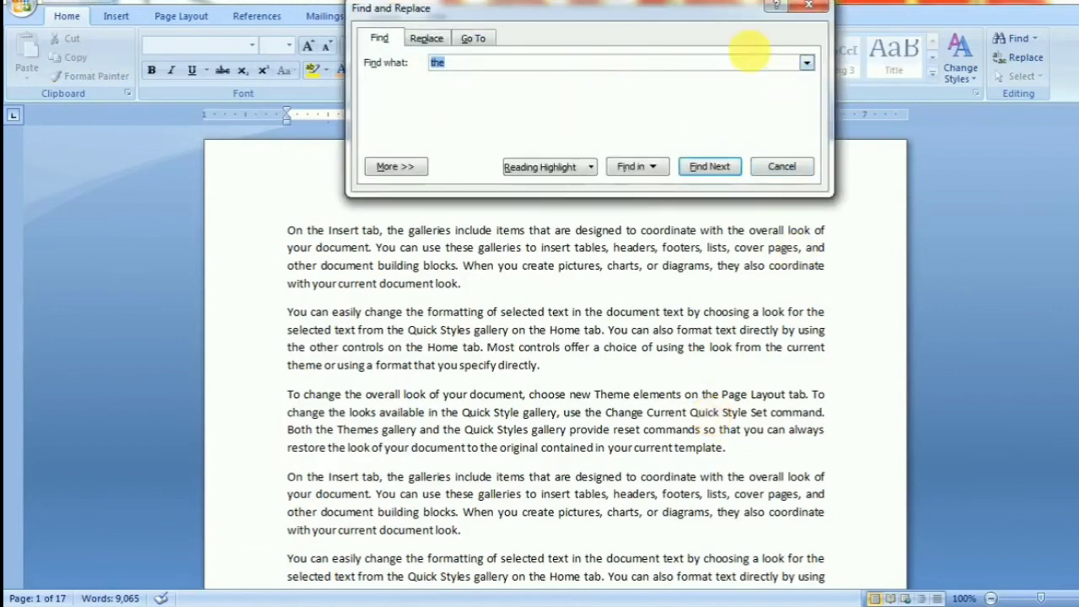
pyautogui.click(811, 9)
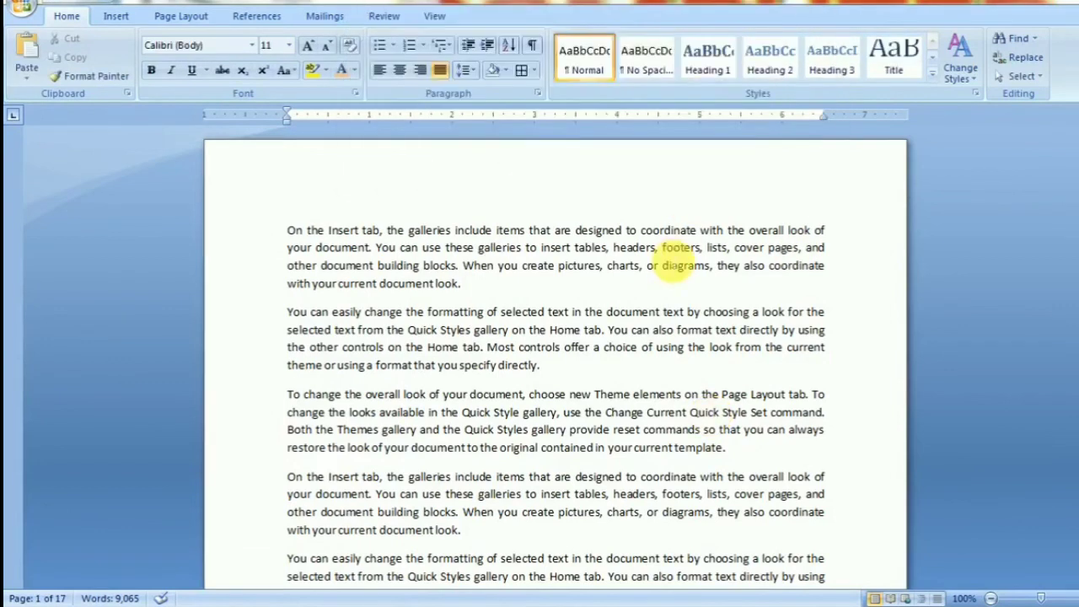
pyautogui.hotkey('ctrl', 'h')
pyautogui.doubleClick(405, 302)
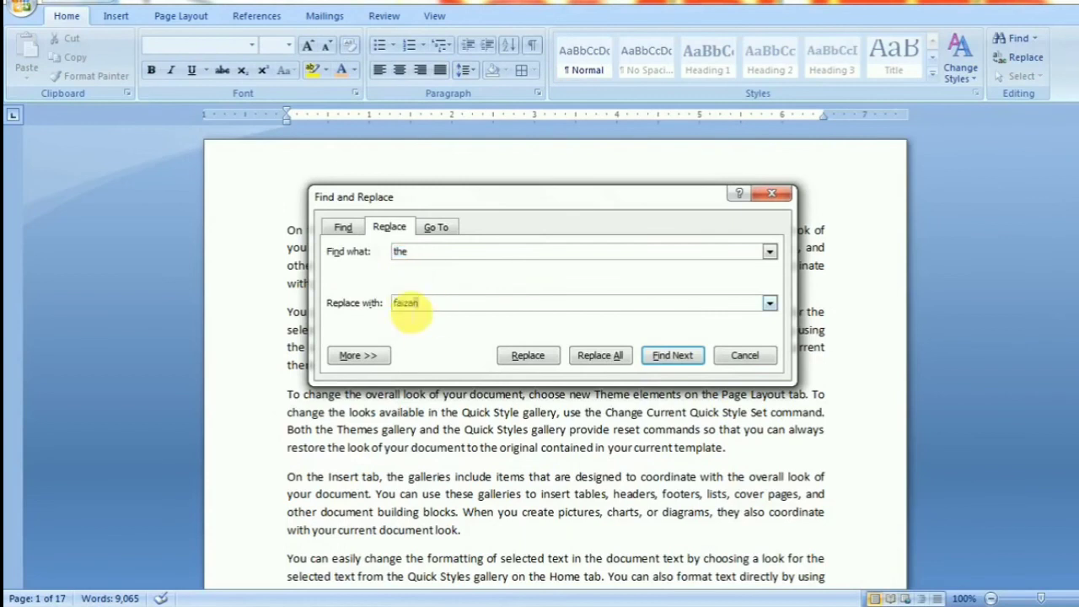
pyautogui.click(769, 194)
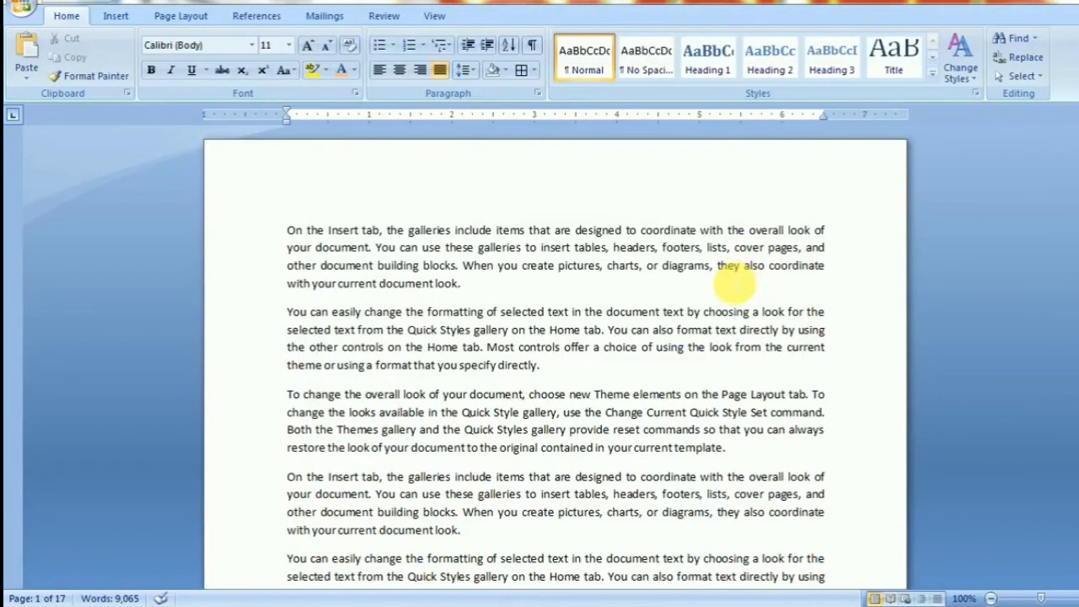
pyautogui.hotkey('ctrl', 'g')
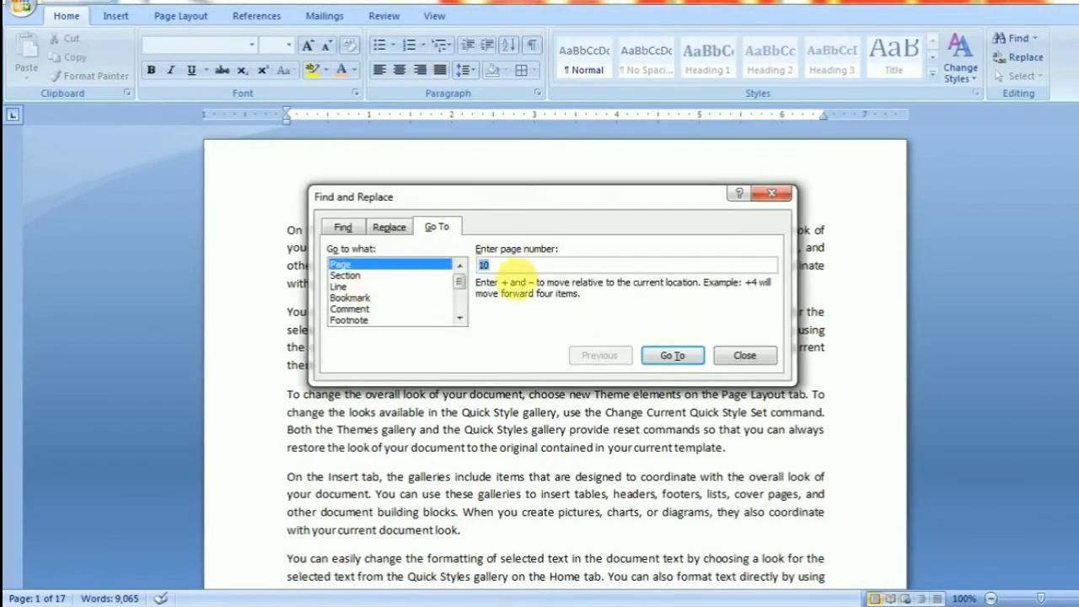
pyautogui.click(775, 196)
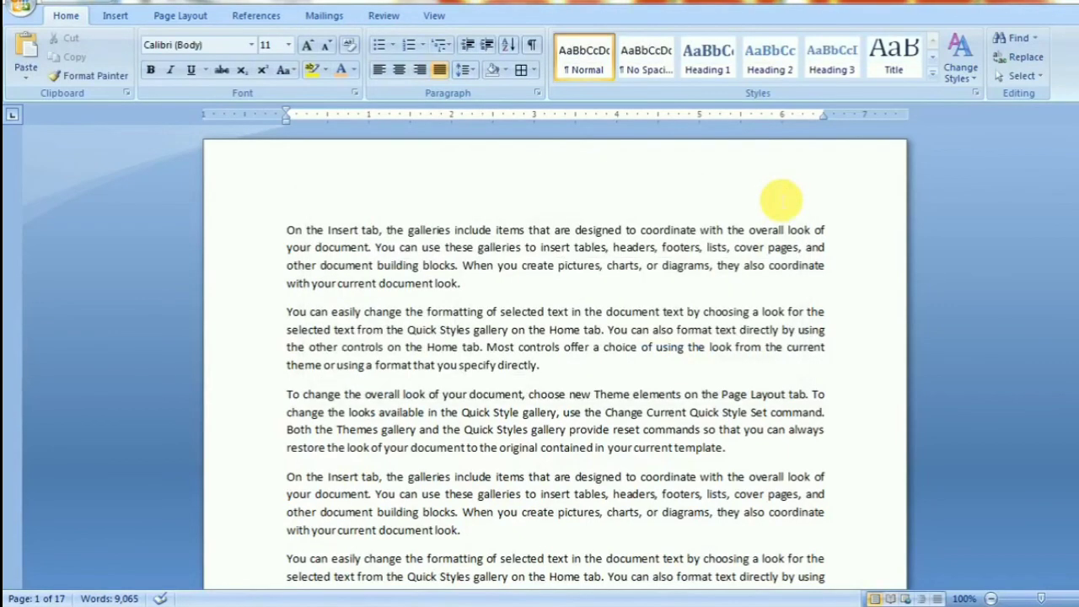
# - Display the commands for inserting pages, tables, illustrations, links and text objects
pyautogui.click(115, 16)
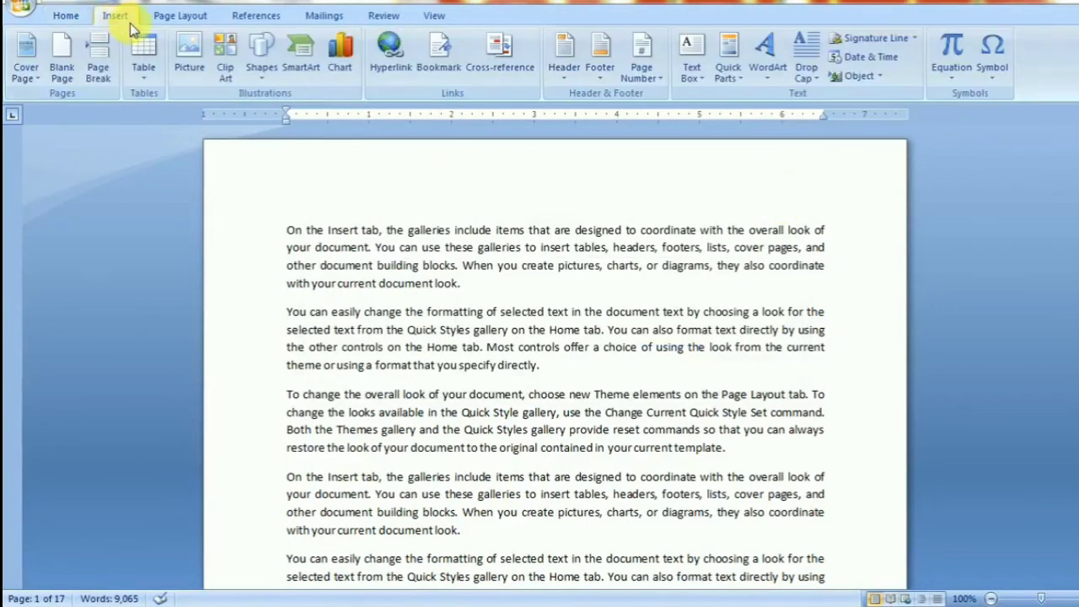